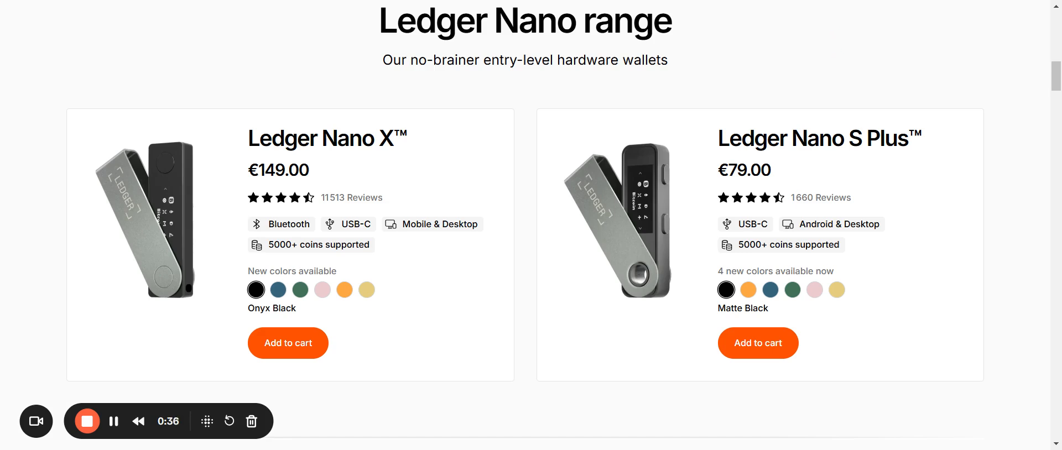
# Step: Switch from the Ledger website to the SAP Fiori home page
pyautogui.hotkey('ctrl', 'Tab')
# Step: Search Fiori apps for 'Man' and launch Manage Product Master Data
pyautogui.click(657, 24)
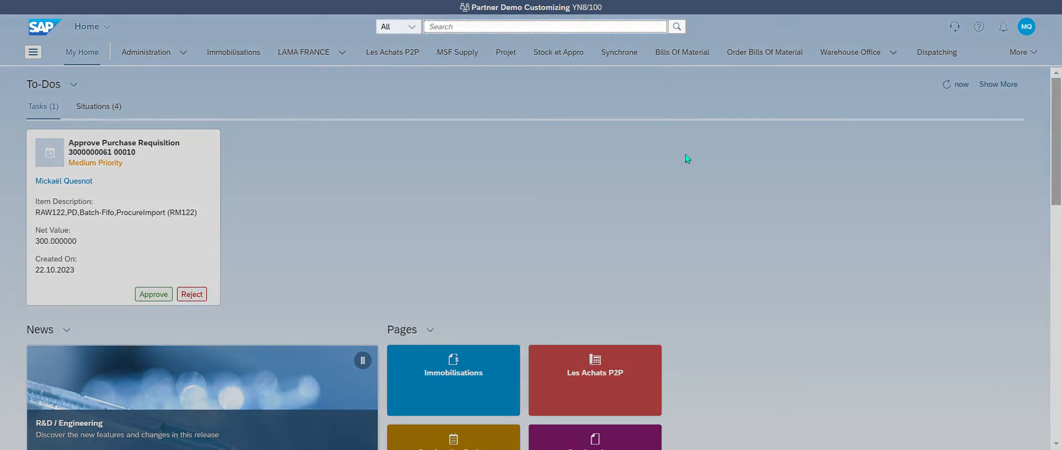
pyautogui.write('Manage produc')
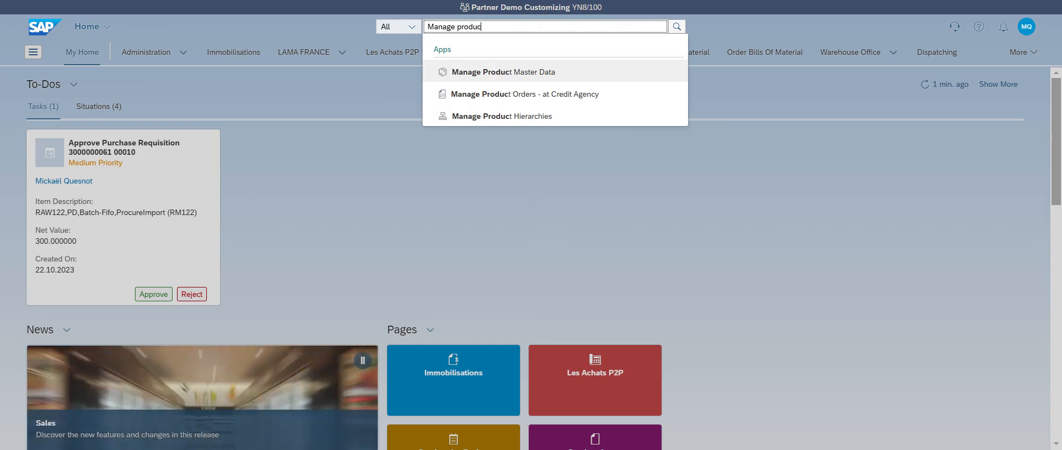
pyautogui.click(504, 72)
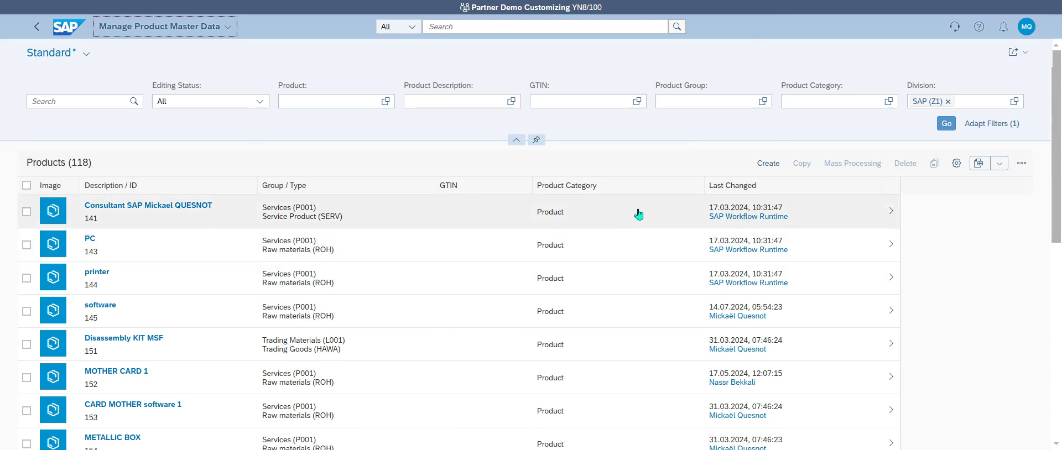
# Step: Create a product with the pasted Ledger Nano S Plus description, type HAWA and base unit PC
pyautogui.click(768, 164)
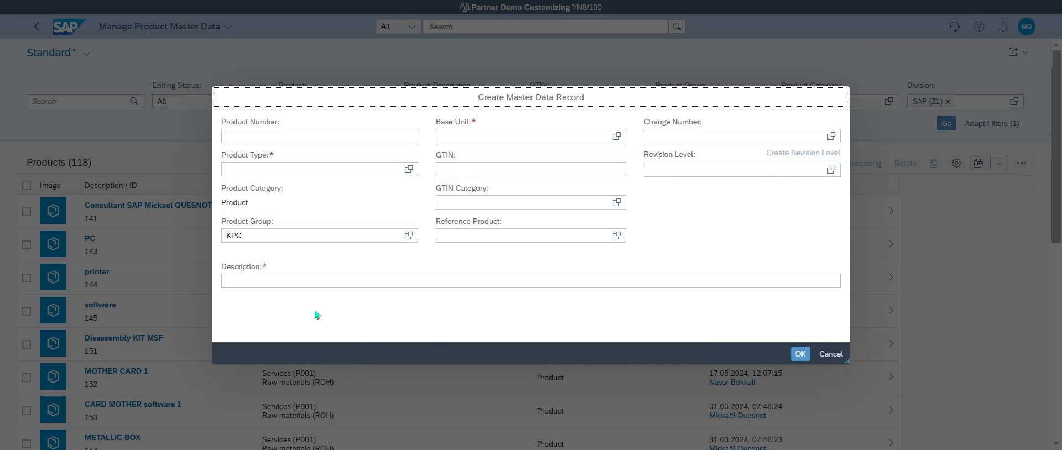
pyautogui.click(315, 281)
pyautogui.write('Ledger Nano S Plus™')
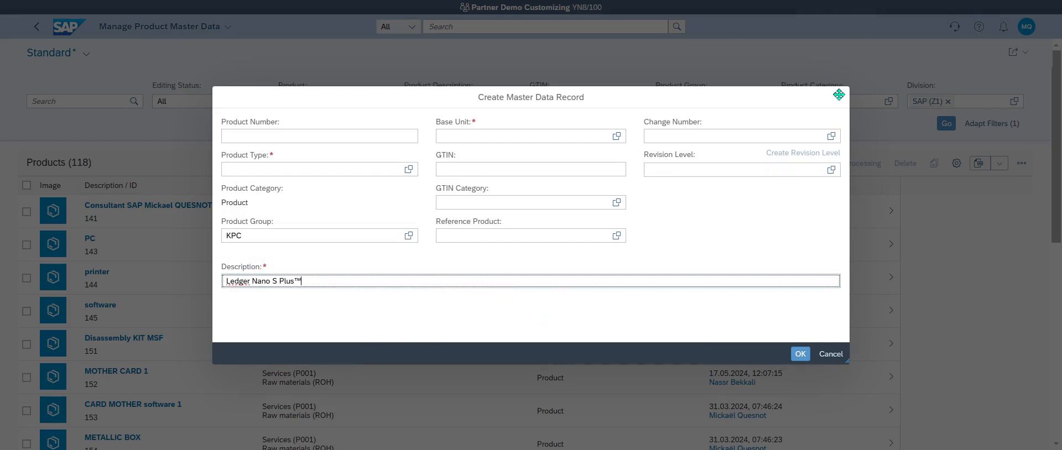
pyautogui.click(408, 169)
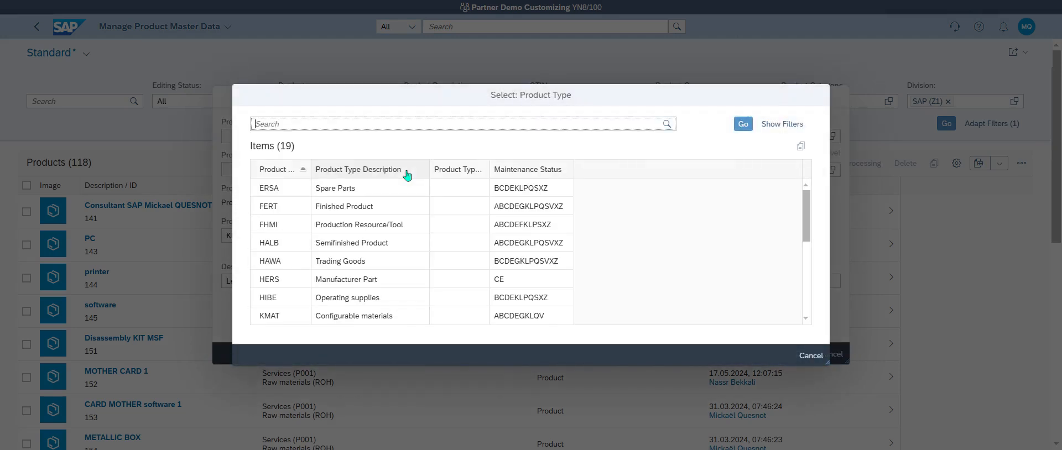
pyautogui.write('HWA')
pyautogui.write('AW')
pyautogui.write('A')
pyautogui.press('Return')
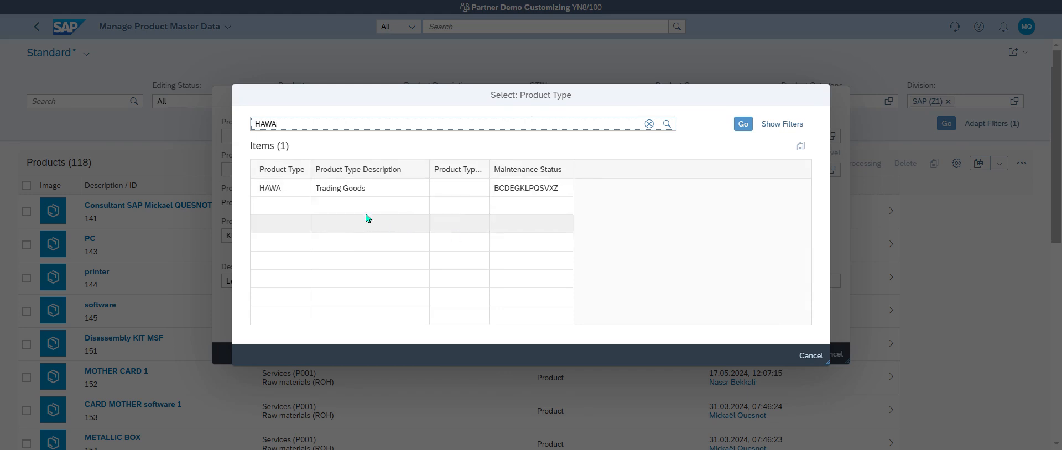
pyautogui.click(351, 187)
pyautogui.click(456, 138)
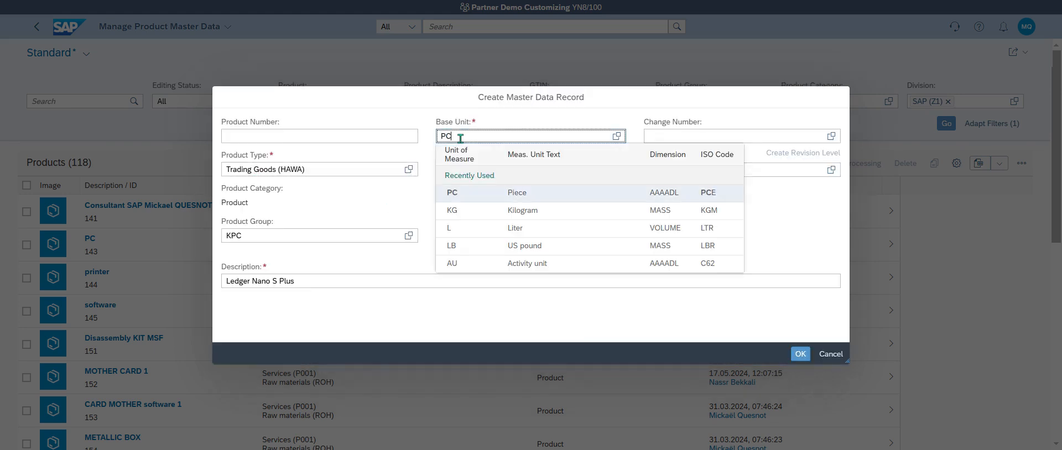
pyautogui.press('Tab')
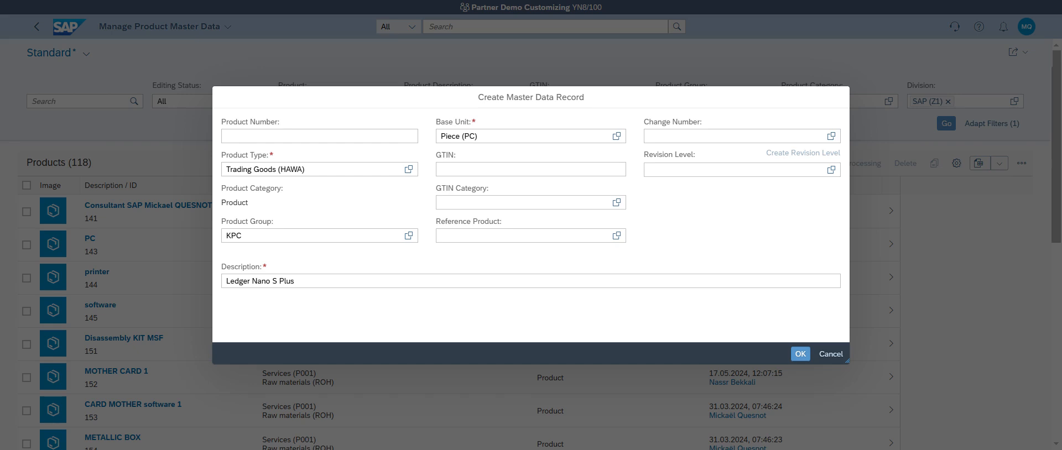
pyautogui.click(805, 355)
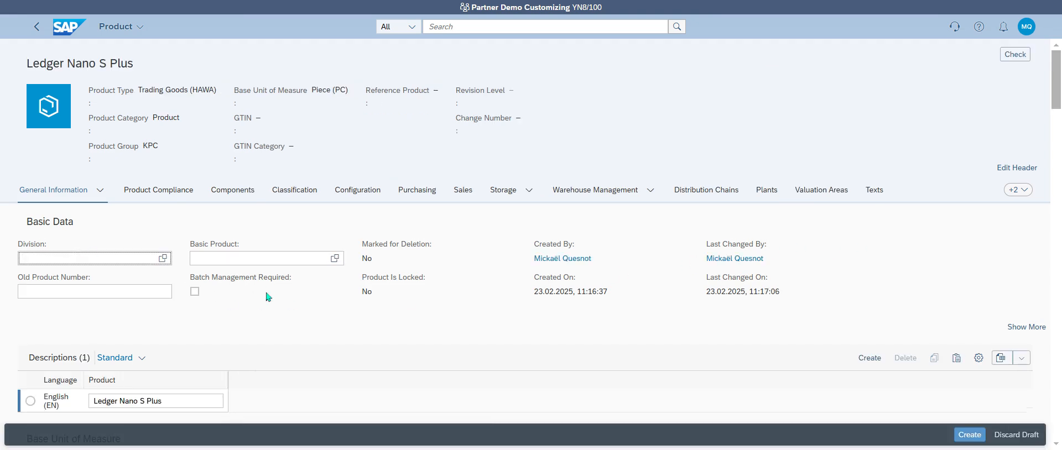
# Step: Set the division to SAP (Z1) and copy the English description text
pyautogui.write('Z1')
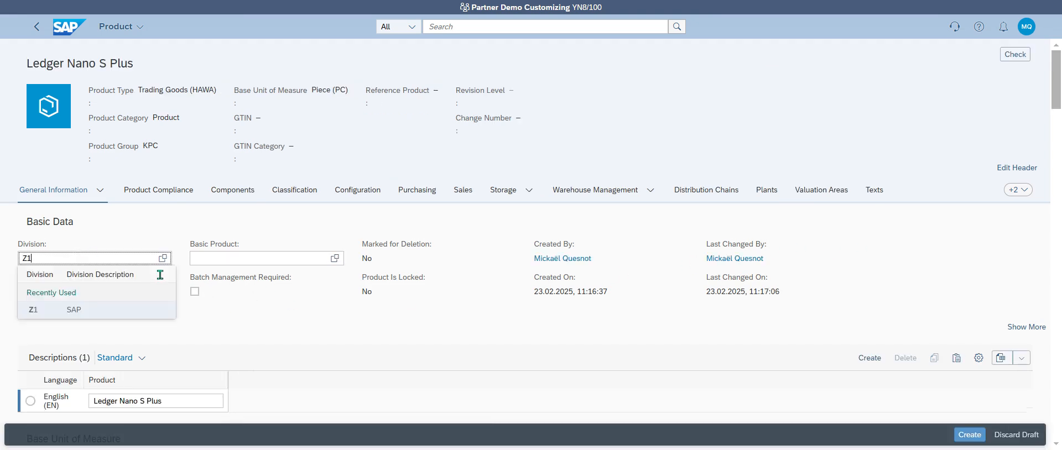
pyautogui.press('Return')
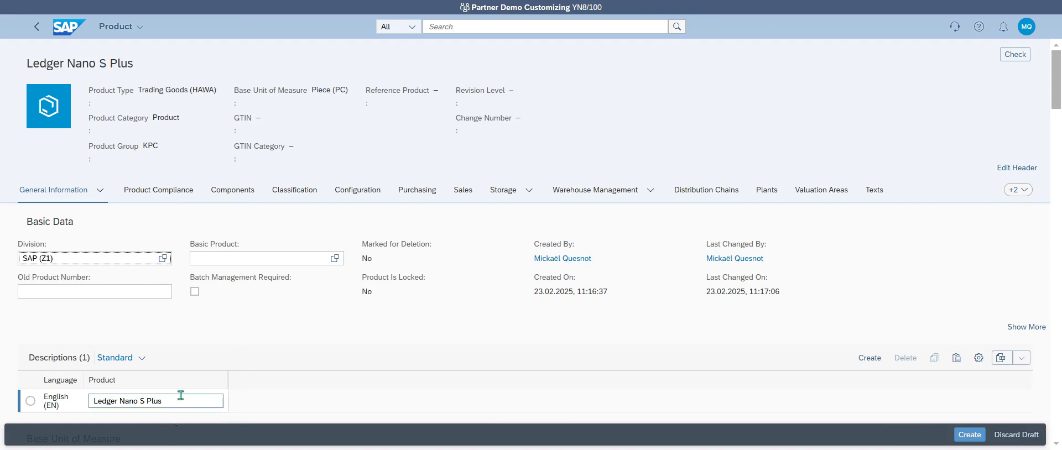
pyautogui.click(177, 399)
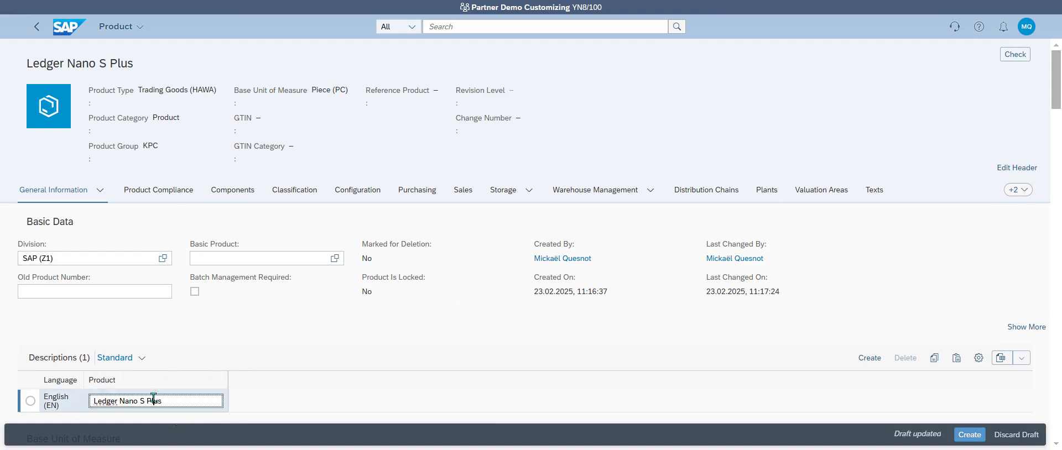
pyautogui.tripleClick(155, 399)
pyautogui.hotkey('ctrl', 'c')
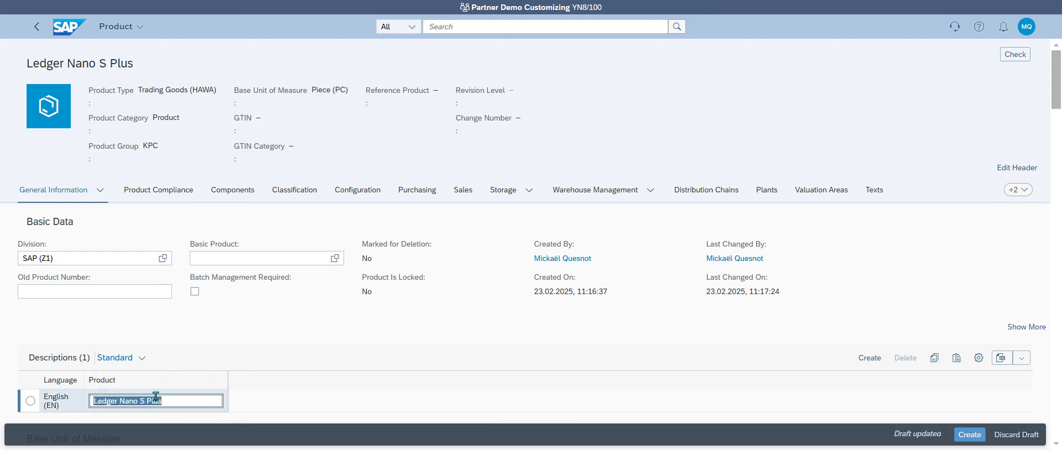
# Step: Add a French (FR) description row reading Ledger Nano S Plus
pyautogui.click(865, 364)
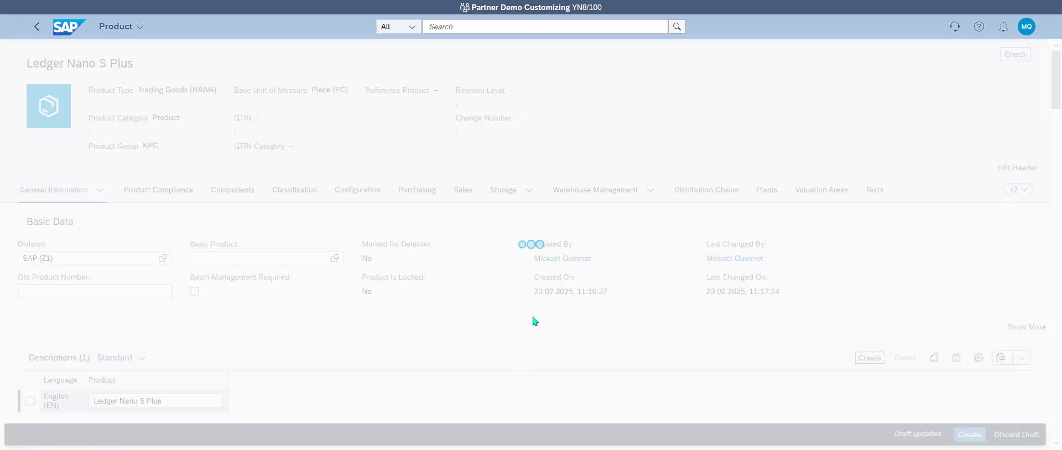
pyautogui.scroll(-1, 516, 297)
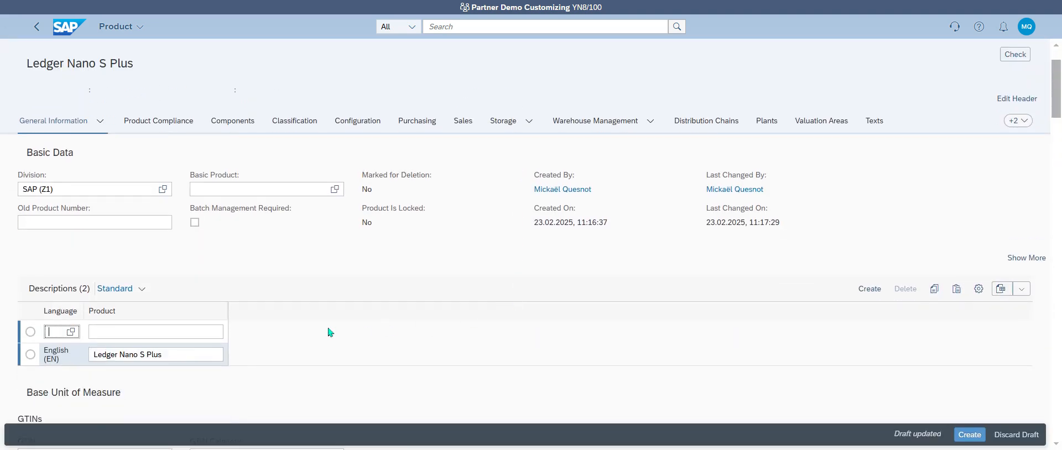
pyautogui.click(190, 331)
pyautogui.hotkey('ctrl', 'v')
pyautogui.click(58, 332)
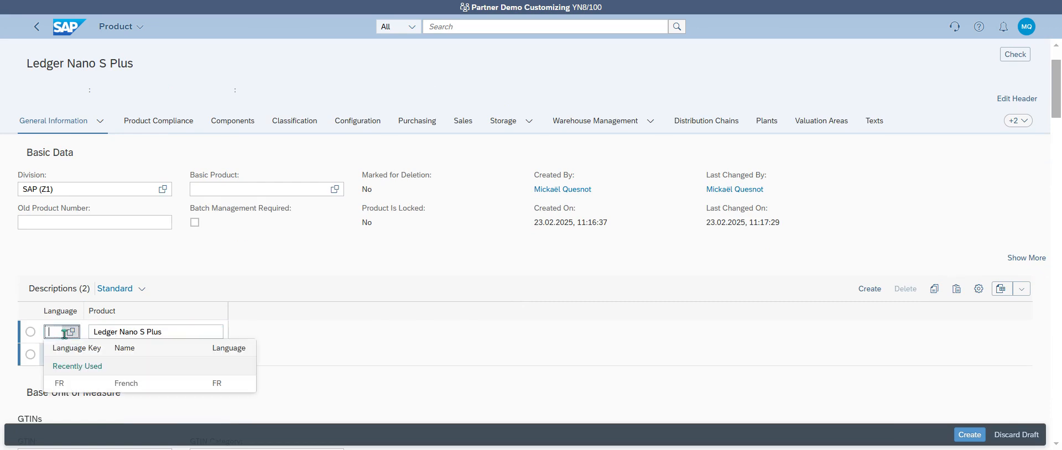
pyautogui.click(122, 383)
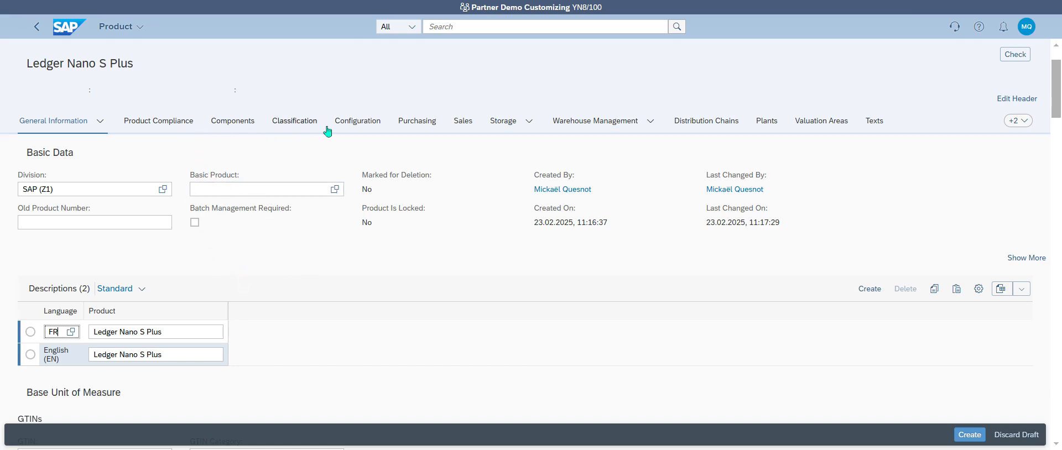
# Step: Choose transportation group 0001 On pallets, then add a new distribution chain
pyautogui.click(462, 123)
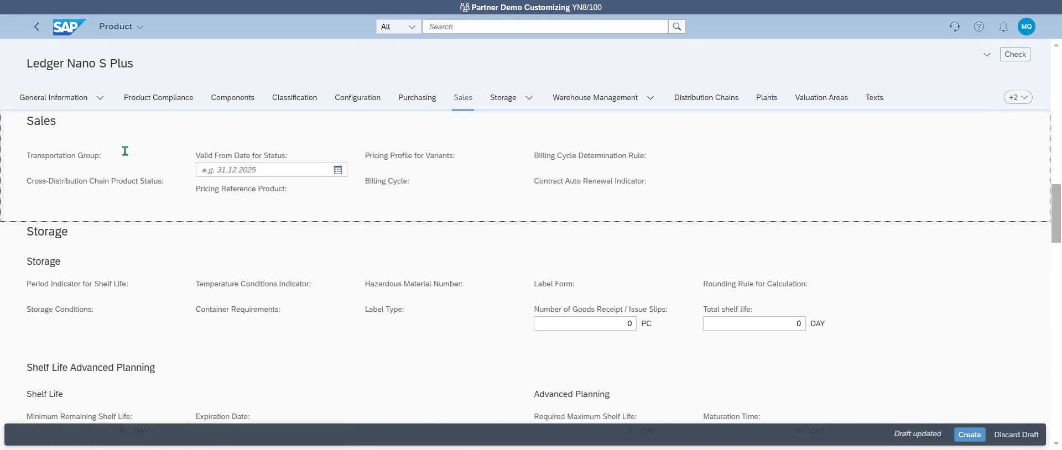
pyautogui.press('F4')
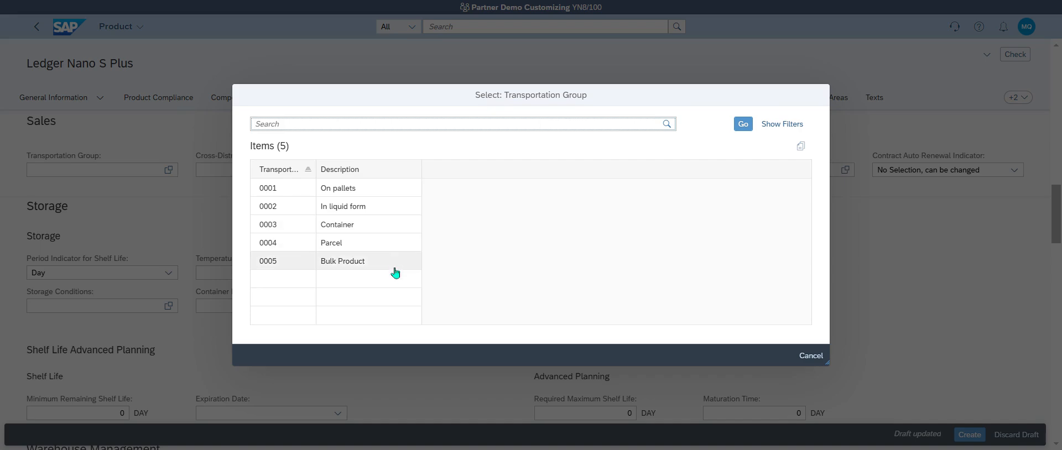
pyautogui.click(362, 189)
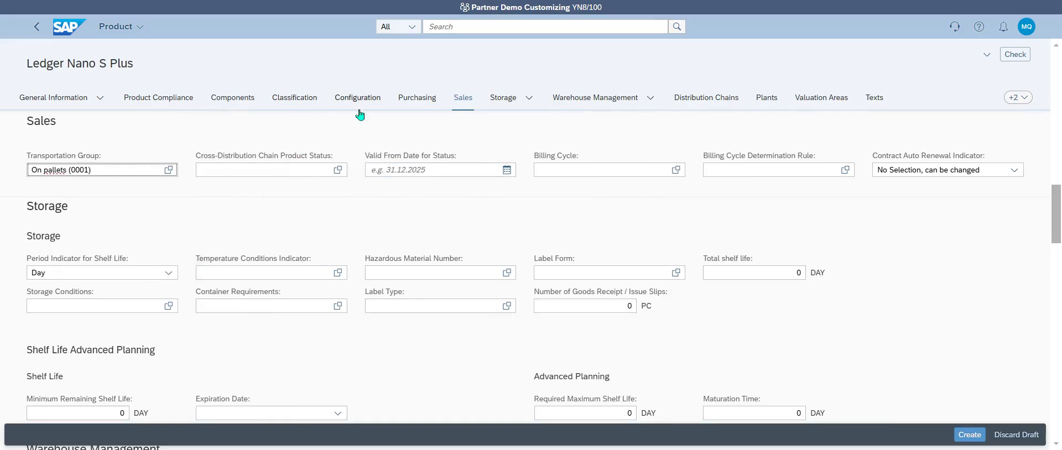
pyautogui.click(689, 103)
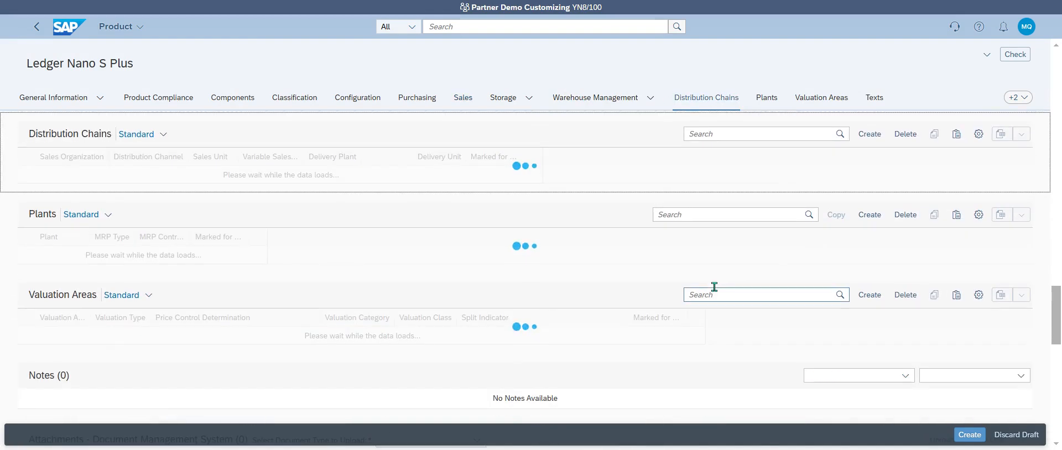
pyautogui.click(869, 134)
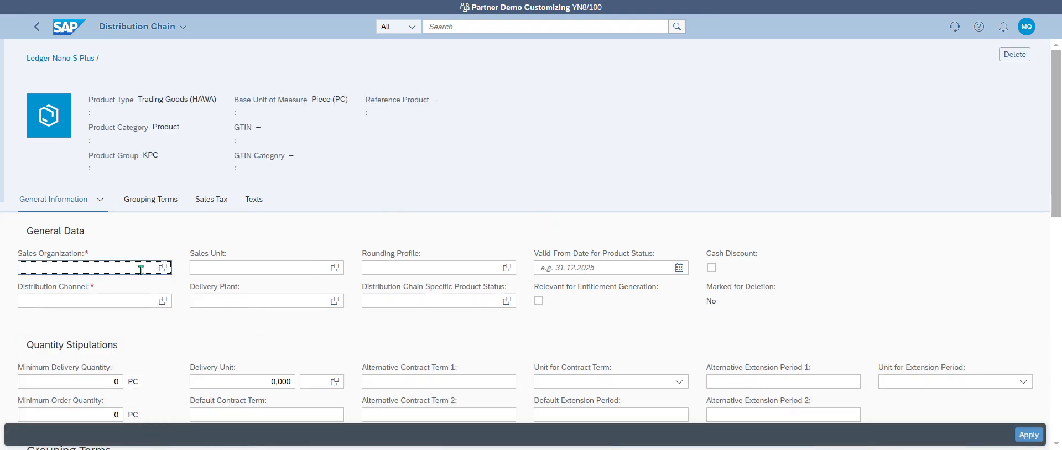
# Step: Set sales organization KPC1, distribution channel Z1 Direct sales and delivery plant KP01
pyautogui.click(164, 269)
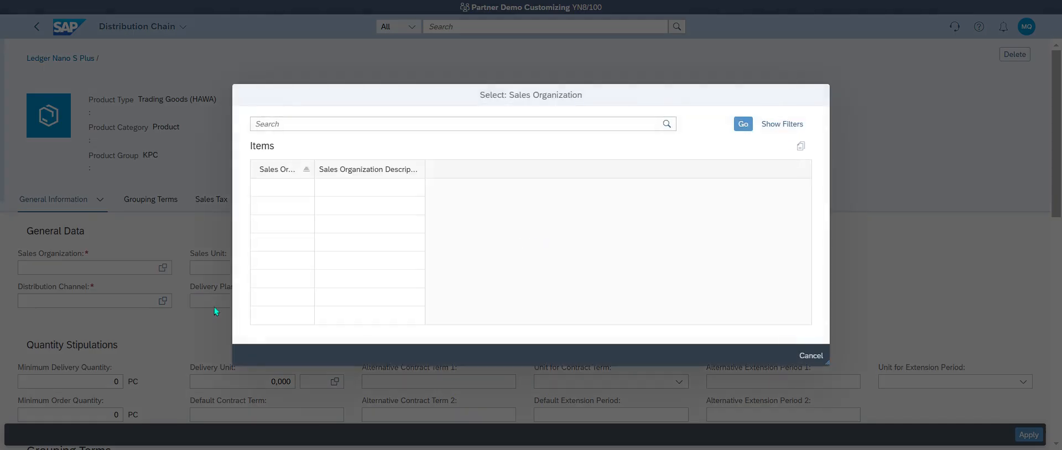
pyautogui.scroll(-1, 332, 260)
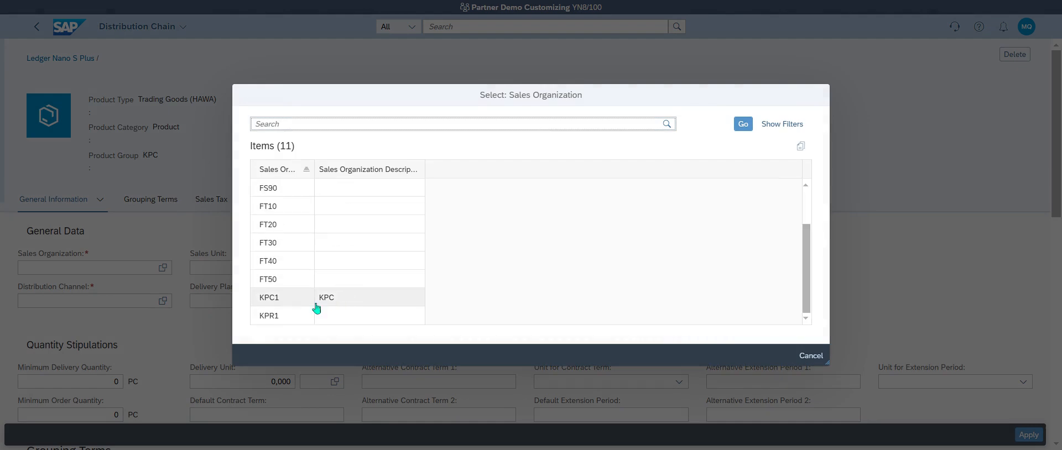
pyautogui.click(283, 299)
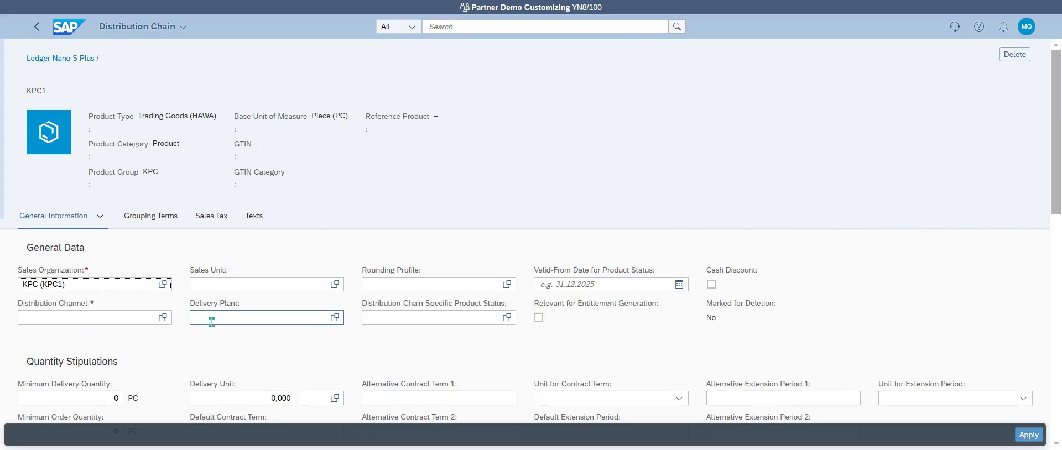
pyautogui.click(141, 317)
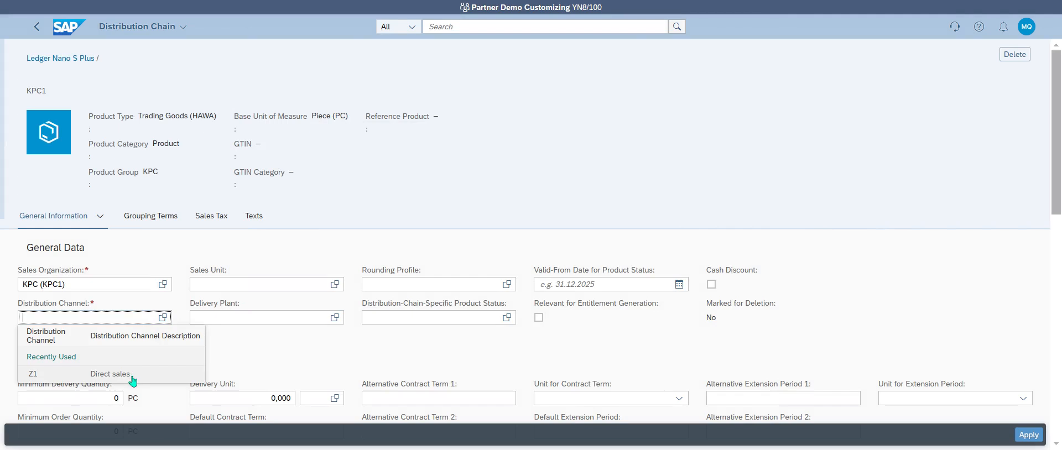
pyautogui.click(133, 377)
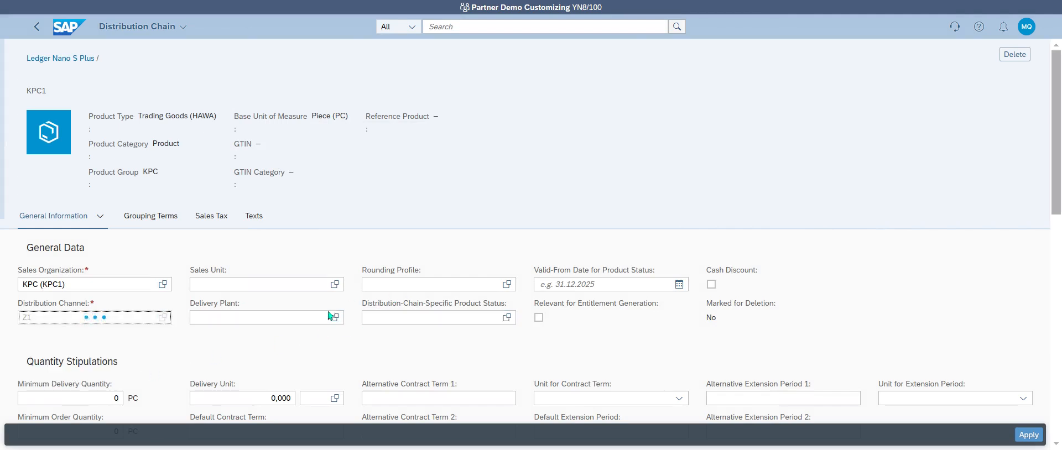
pyautogui.click(275, 317)
pyautogui.click(287, 374)
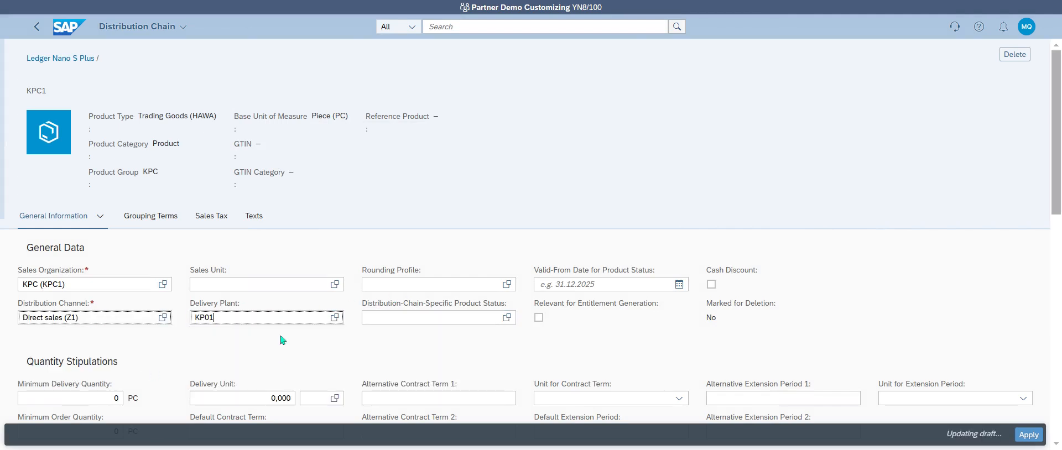
pyautogui.scroll(-3, 282, 340)
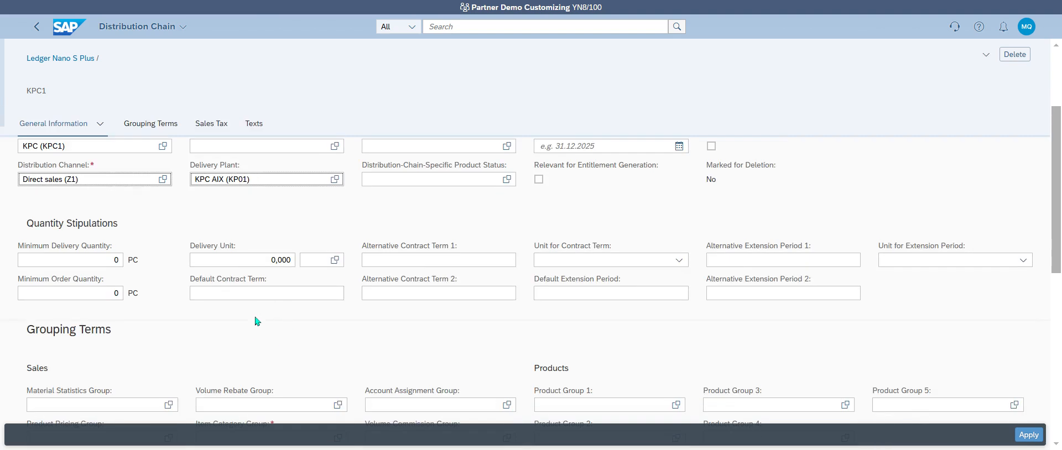
pyautogui.scroll(-2, 260, 320)
pyautogui.scroll(-3, 343, 321)
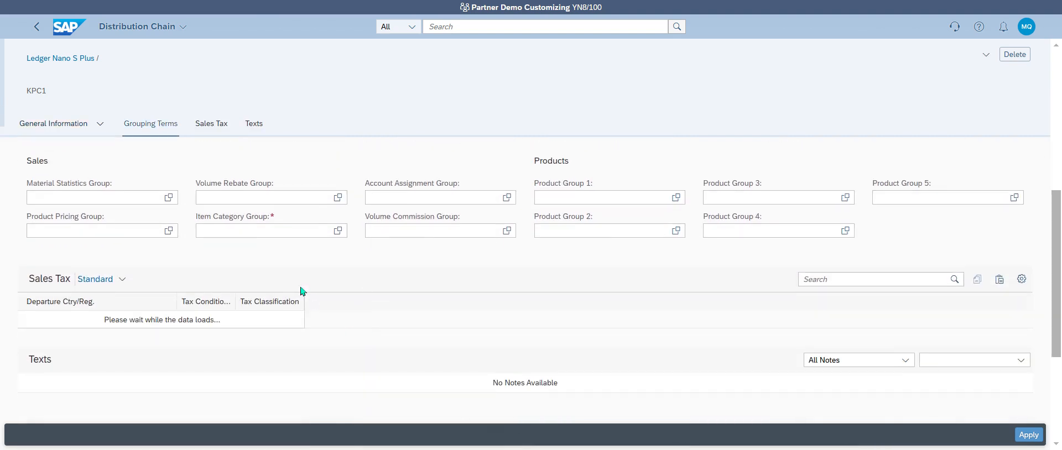
# Step: Filter the item category group list by 'No' and select NORM Standard item
pyautogui.click(278, 232)
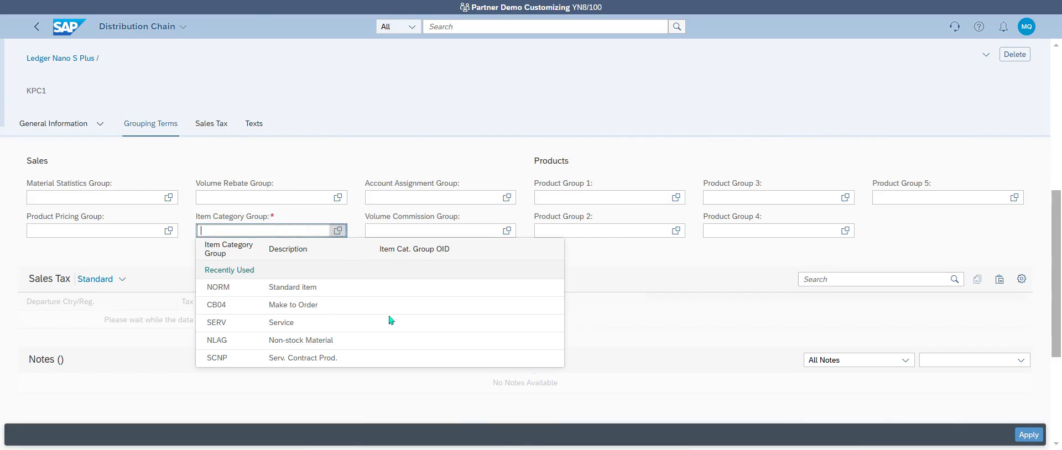
pyautogui.press('F4')
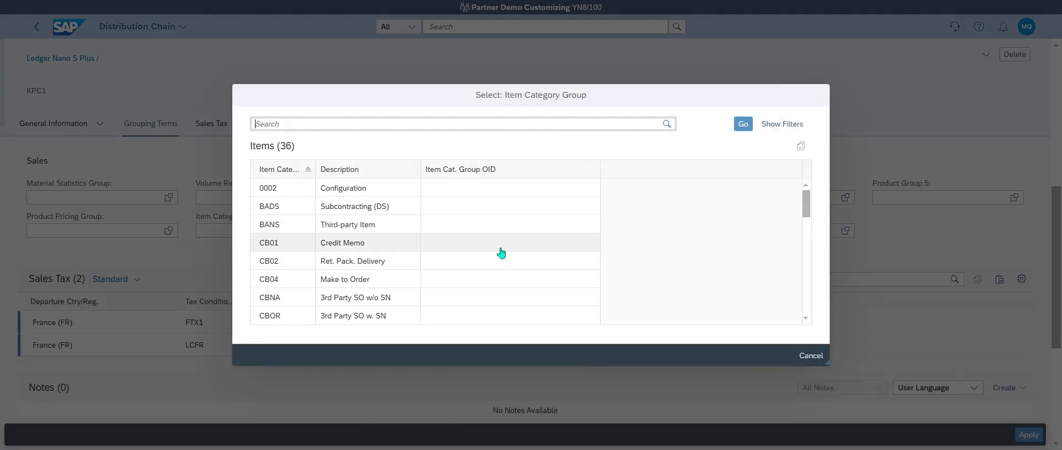
pyautogui.scroll(-1, 426, 241)
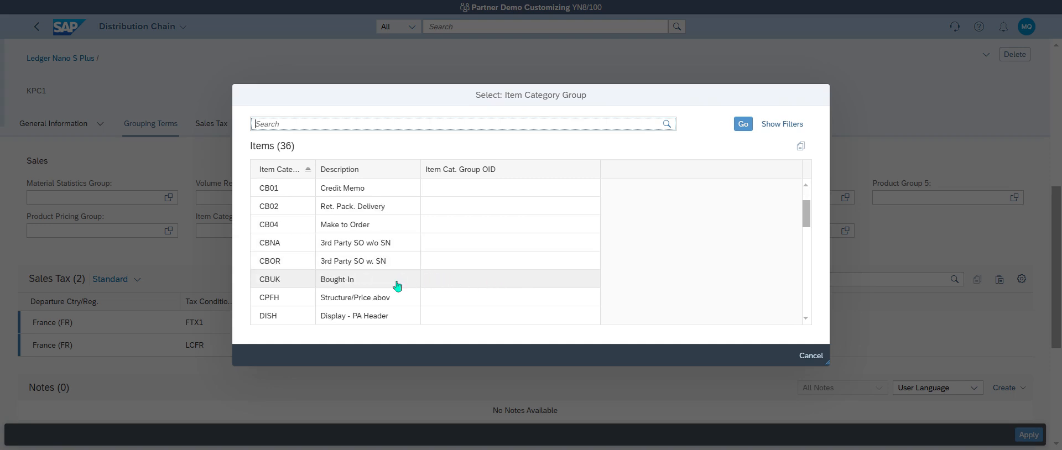
pyautogui.scroll(-1, 396, 292)
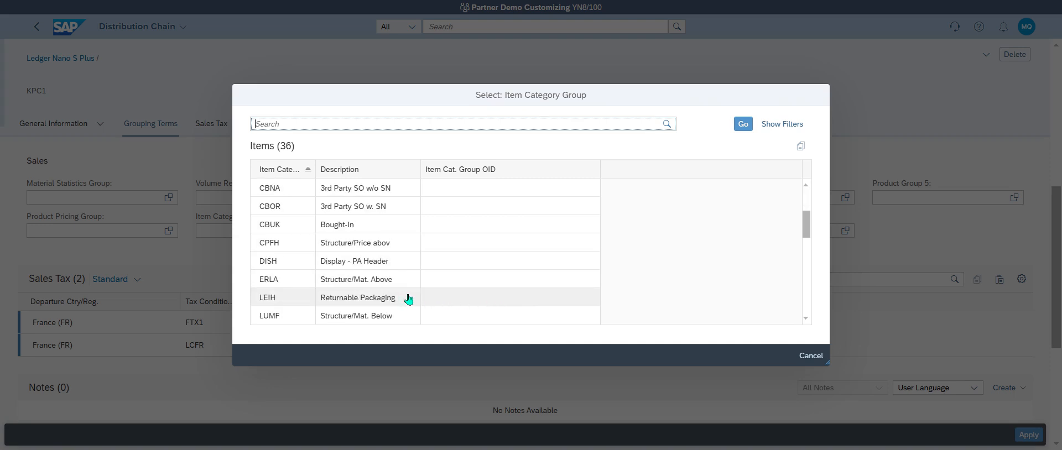
pyautogui.scroll(2, 412, 293)
pyautogui.scroll(-4, 415, 290)
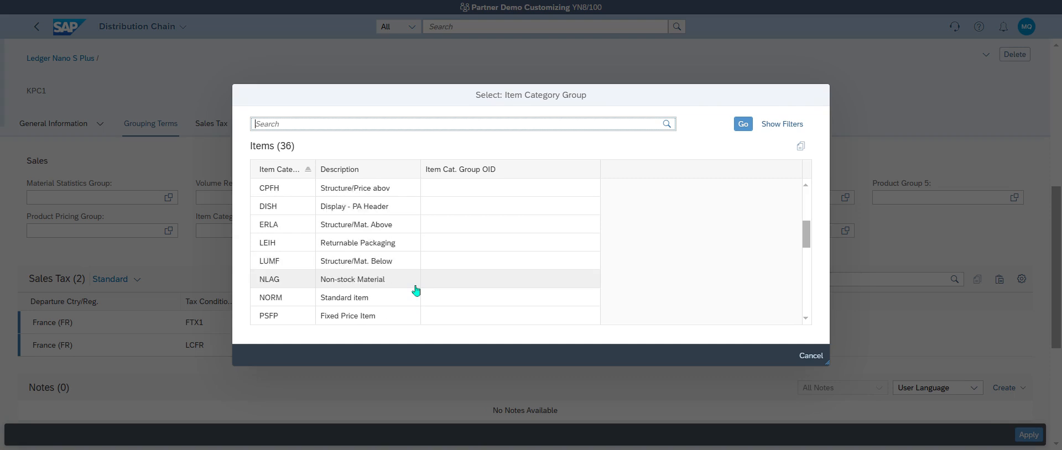
pyautogui.scroll(-2, 416, 291)
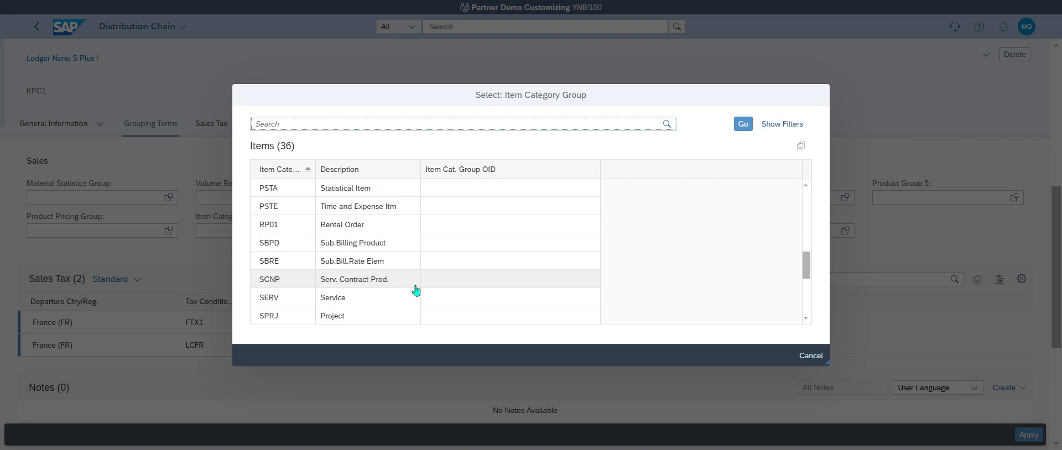
pyautogui.scroll(-2, 416, 290)
pyautogui.scroll(-2, 416, 290)
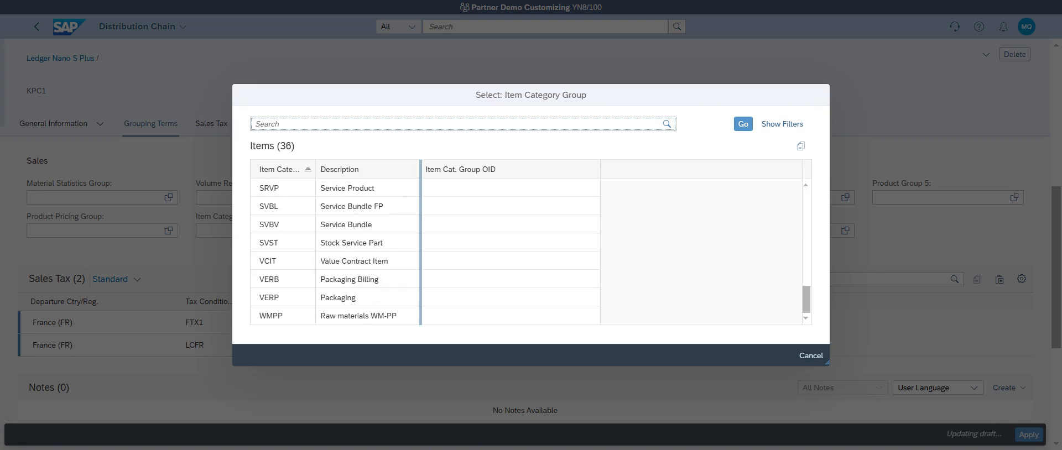
pyautogui.scroll(3, 412, 268)
pyautogui.scroll(1, 408, 257)
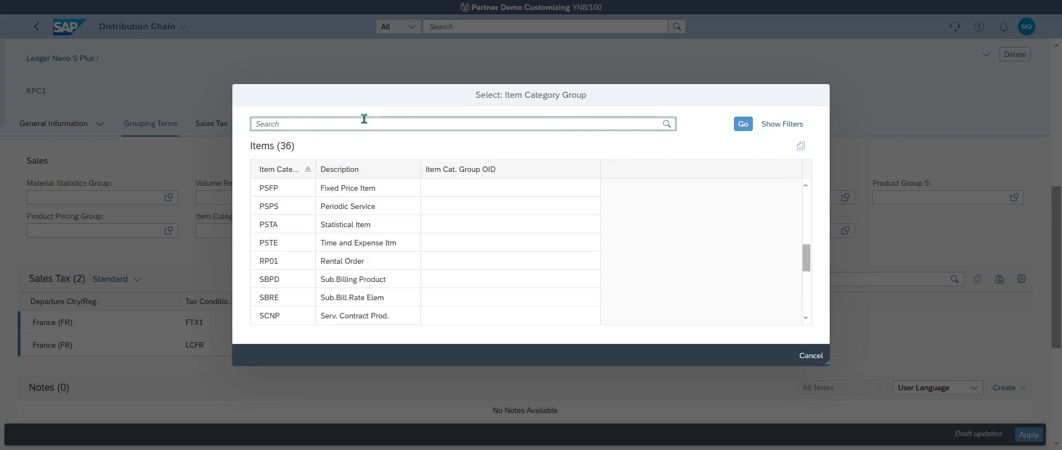
pyautogui.write('No')
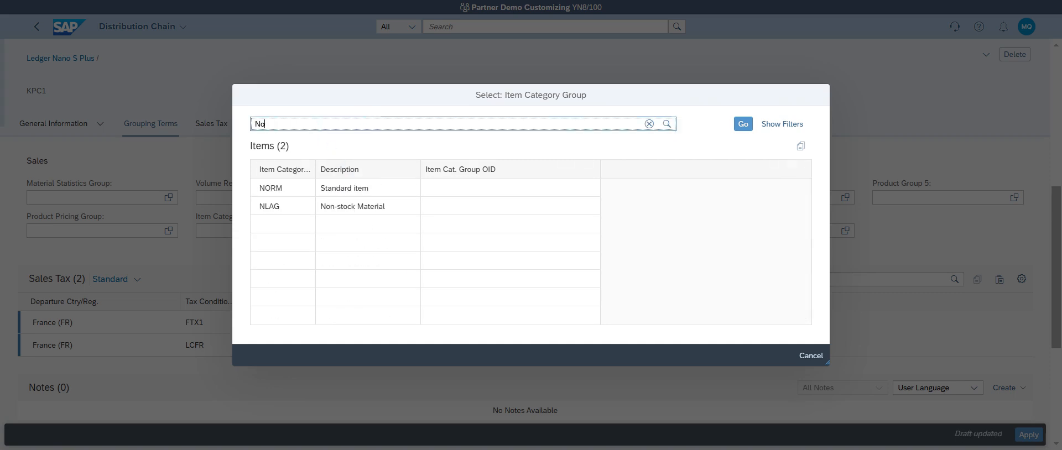
pyautogui.click(387, 188)
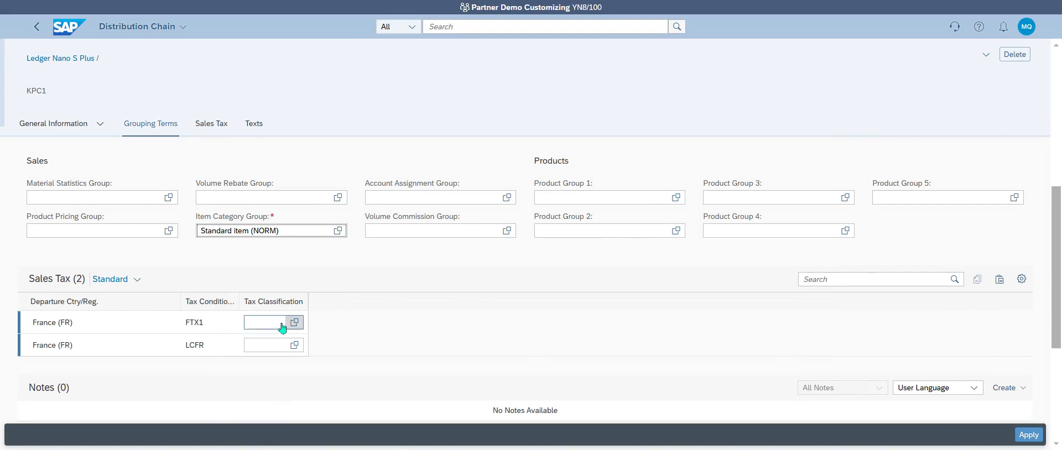
# Step: Enter sales tax classification 1 for FTX1 and 0 for LCFR
pyautogui.click(282, 328)
pyautogui.write('1')
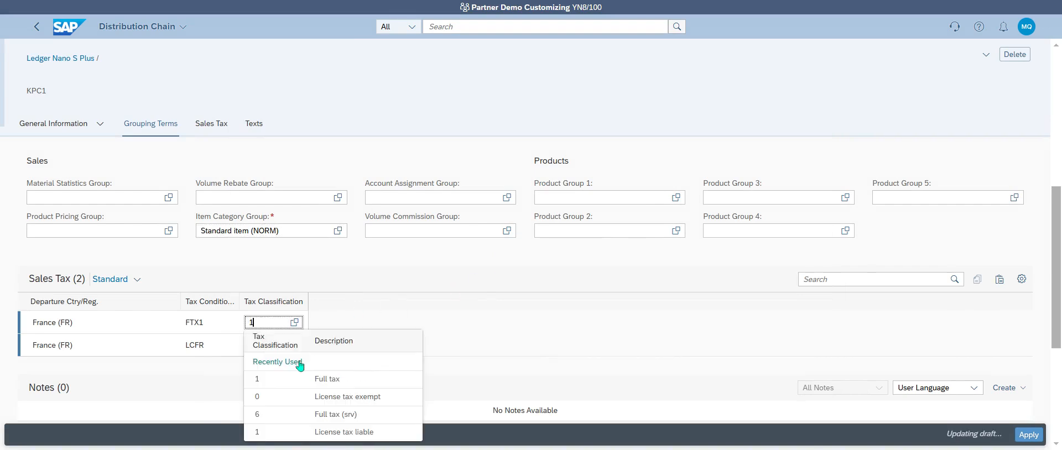
pyautogui.click(195, 353)
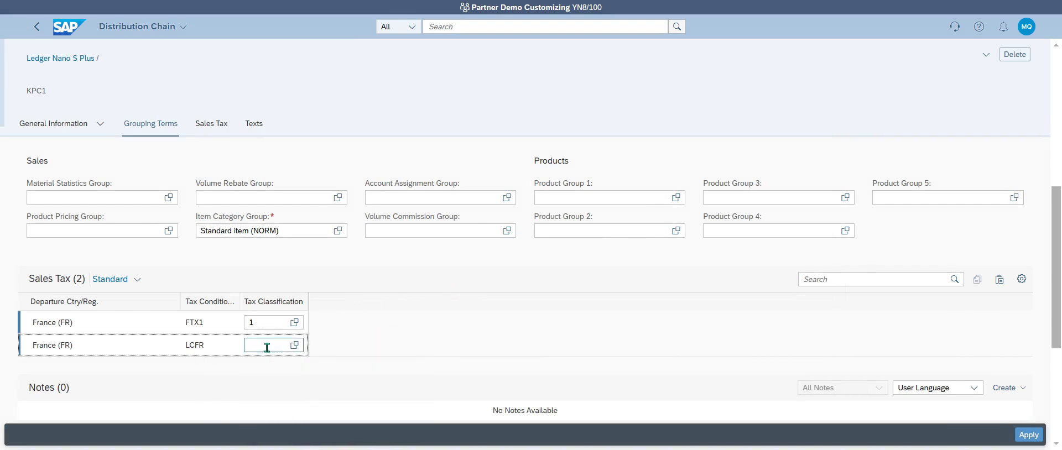
pyautogui.click(267, 348)
pyautogui.write('0')
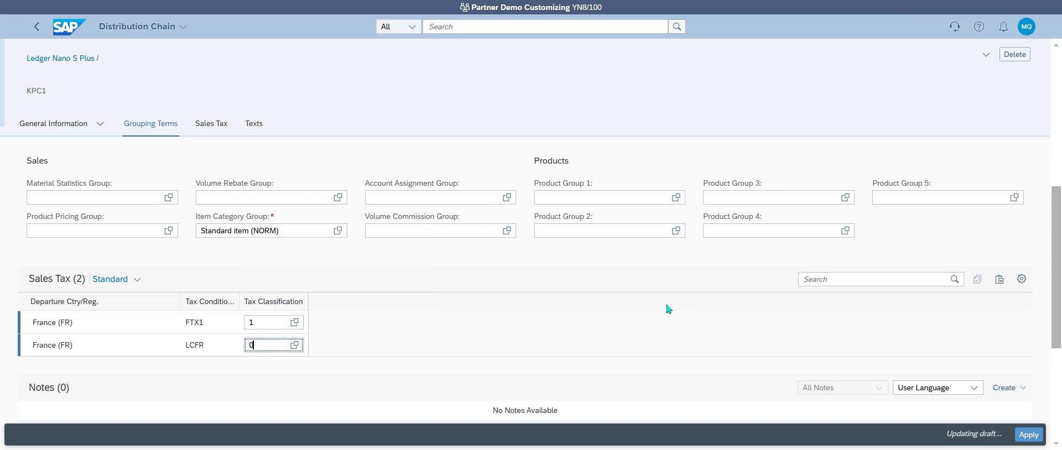
pyautogui.scroll(-4, 668, 309)
pyautogui.click(925, 2)
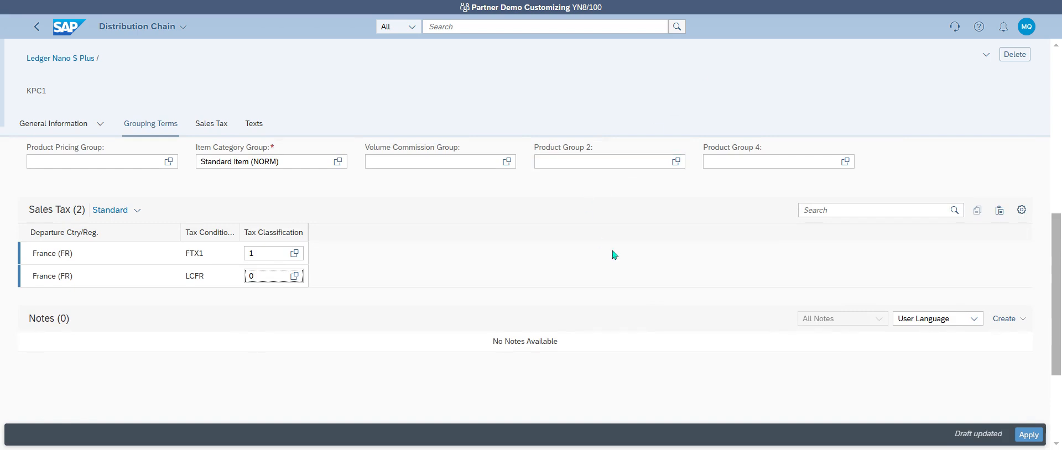
pyautogui.click(1016, 319)
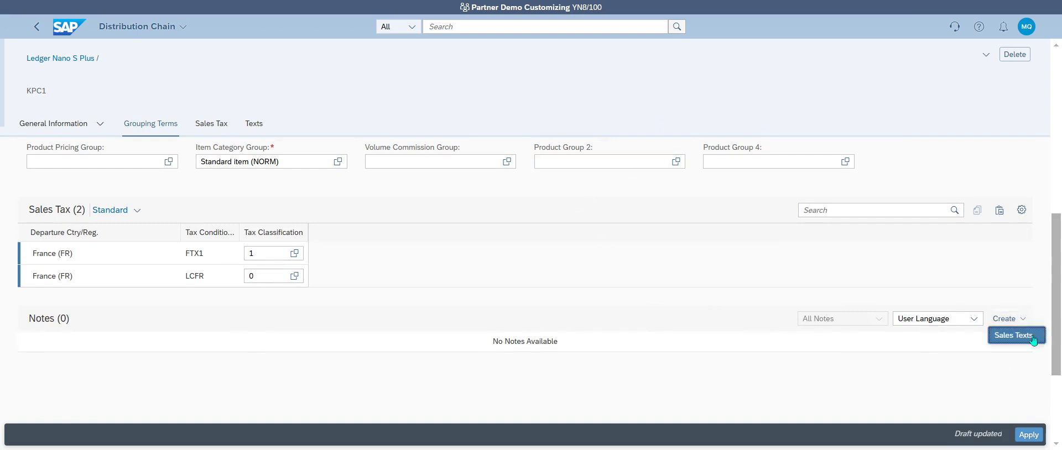
# Step: Create a French sales text with the pasted Ledger Nano S Plus description, then apply the chain
pyautogui.click(1015, 334)
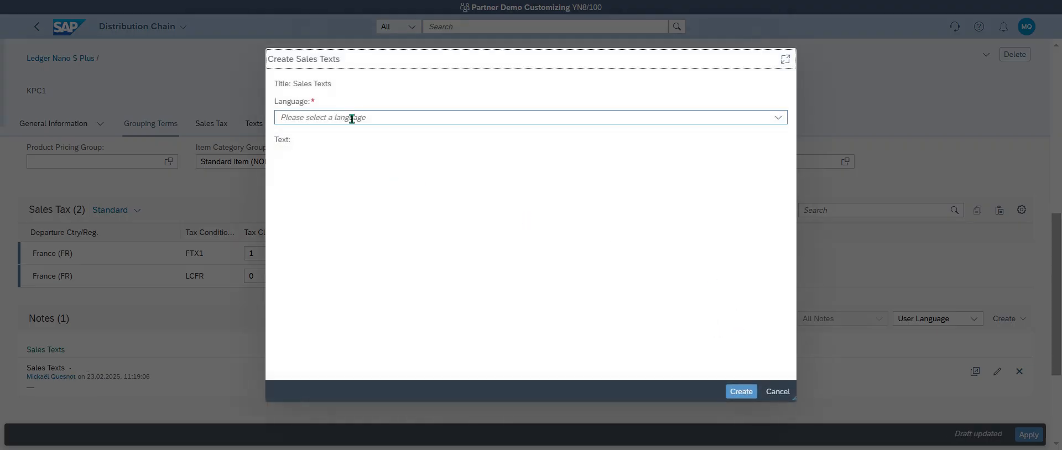
pyautogui.click(351, 117)
pyautogui.write('French')
pyautogui.click(364, 158)
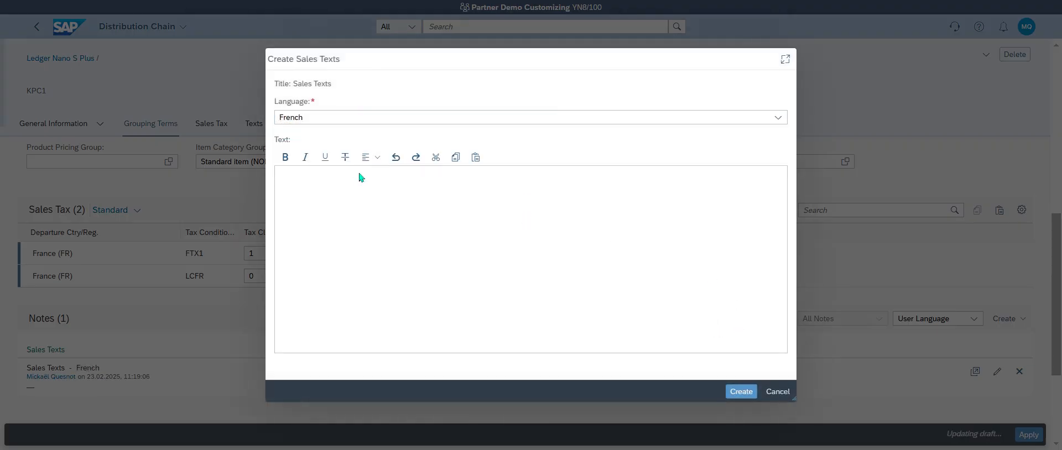
pyautogui.click(381, 200)
pyautogui.write("Secure and manage your crypto and NFTs with Ledger's most popular wallet, Ledger Nano S Plus™. Review your transactions with ease and take control while on the move, all with uncompromising security. Product color may vary slightly from pictures due to manufacturing process.")
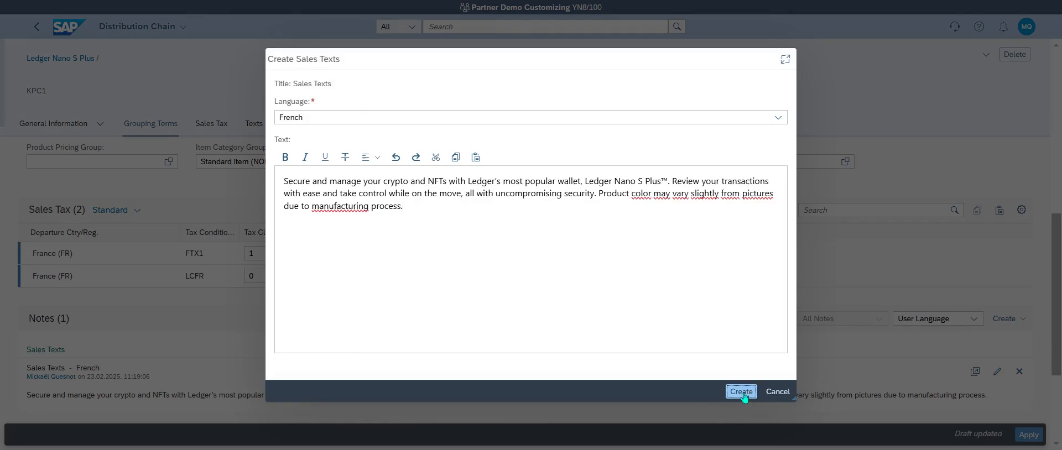
pyautogui.click(741, 392)
pyautogui.click(1027, 436)
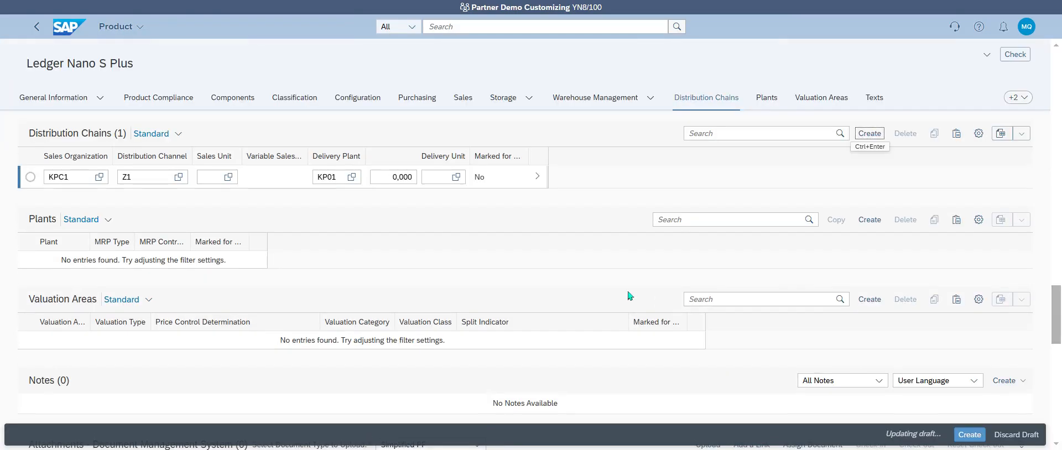
# Step: Add a new plant record from the product's Plants section
pyautogui.click(764, 105)
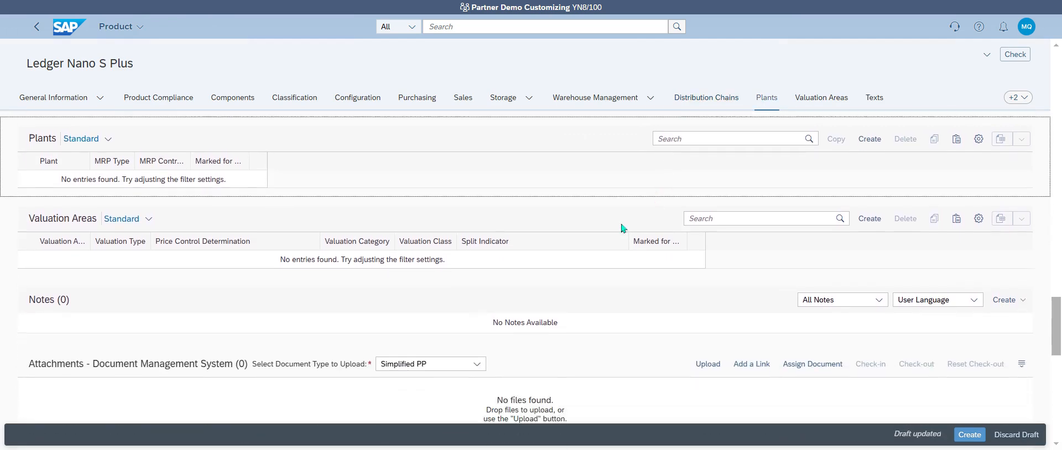
pyautogui.click(870, 133)
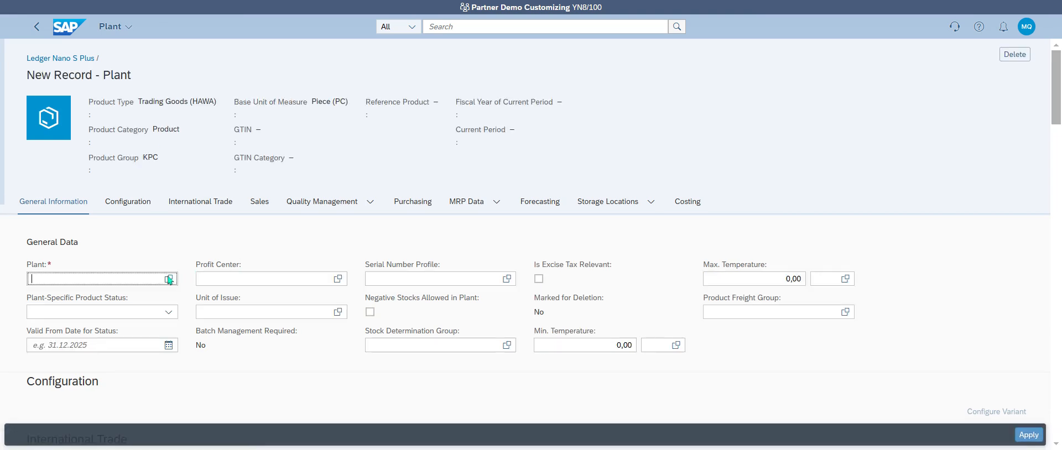
# Step: Set plant KPC AIX (KP01), profit center Direction KPC and serial number profile SN KPC DEMO (Z001)
pyautogui.click(120, 279)
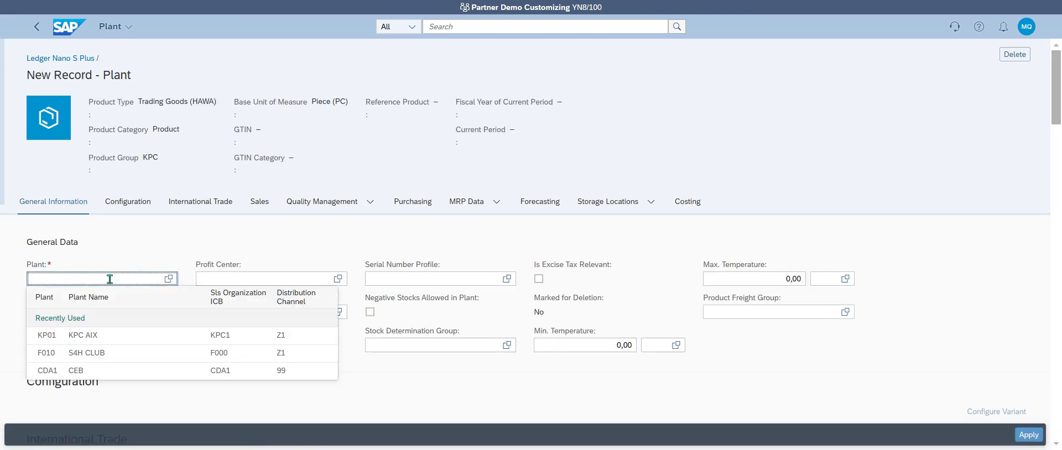
pyautogui.click(122, 339)
pyautogui.click(338, 278)
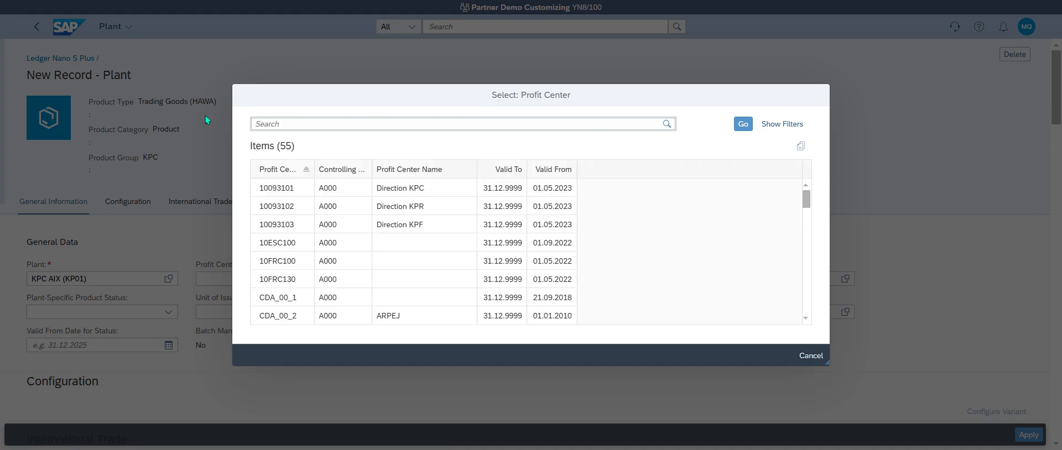
pyautogui.click(289, 188)
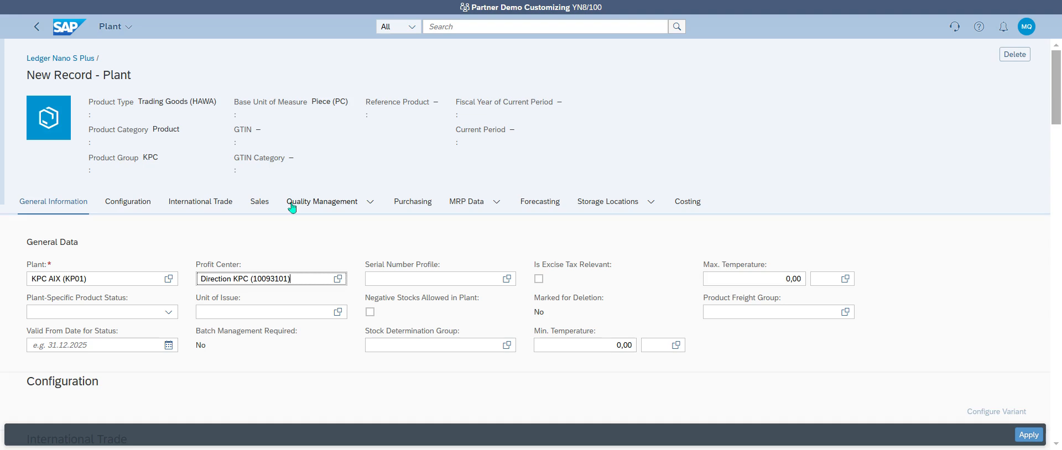
pyautogui.click(506, 279)
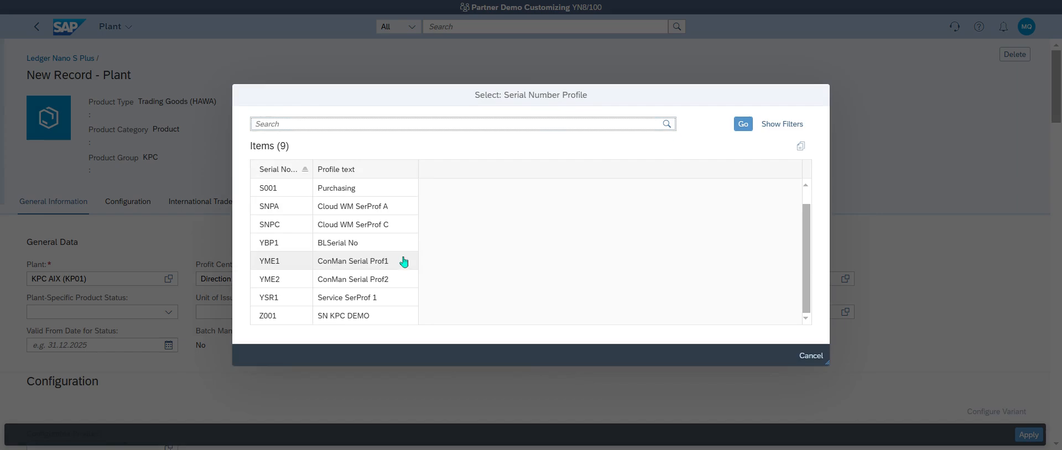
pyautogui.click(362, 316)
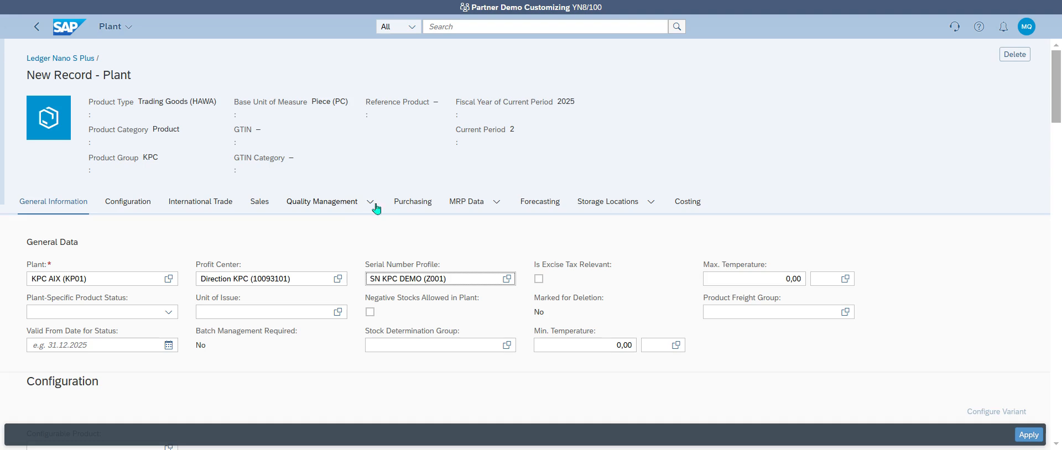
# Step: Set the plant's loading group to Manual in the Sales data
pyautogui.click(457, 206)
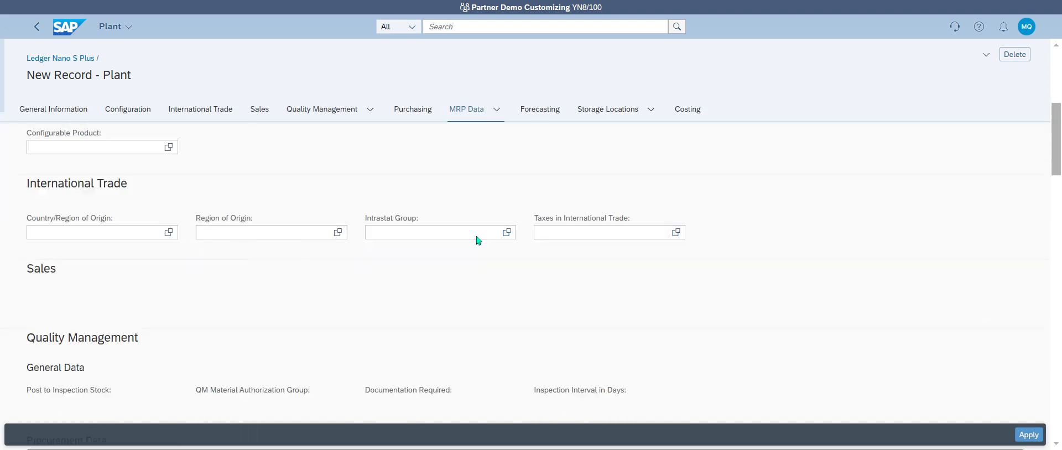
pyautogui.click(260, 109)
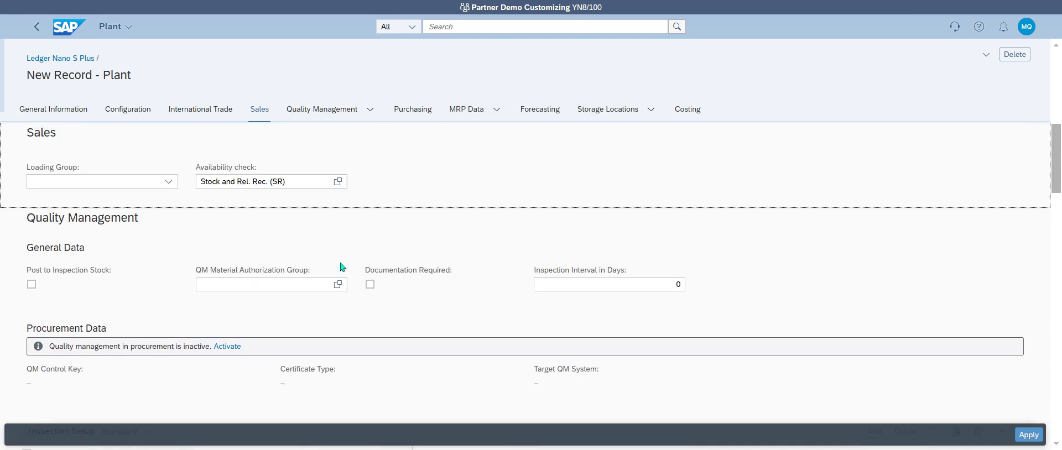
pyautogui.click(166, 183)
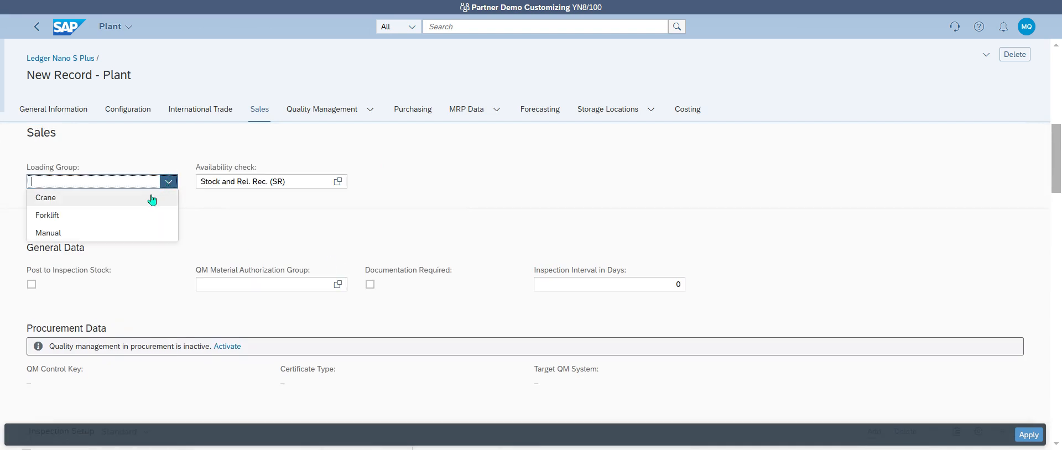
pyautogui.click(151, 199)
pyautogui.click(165, 183)
pyautogui.click(131, 233)
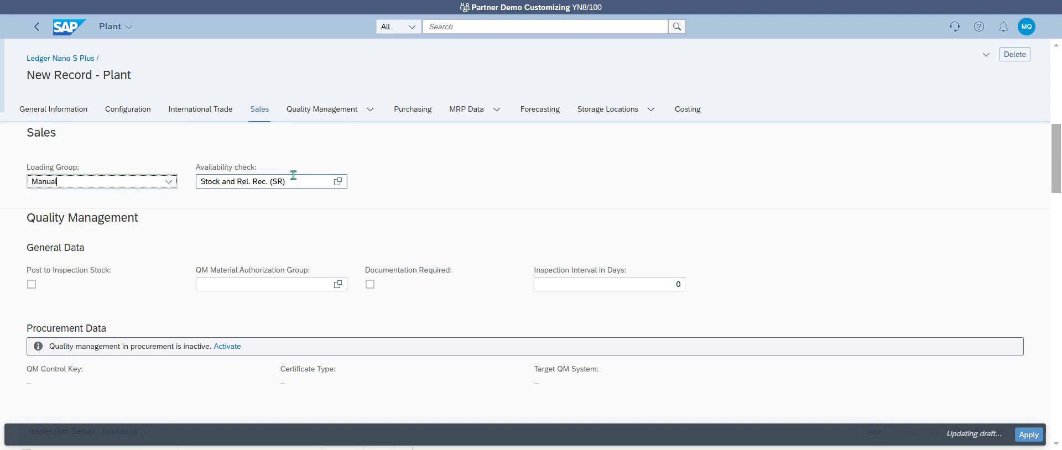
# Step: Assign purchasing group KPC Purchasing and allow automatic purchase orders
pyautogui.click(420, 118)
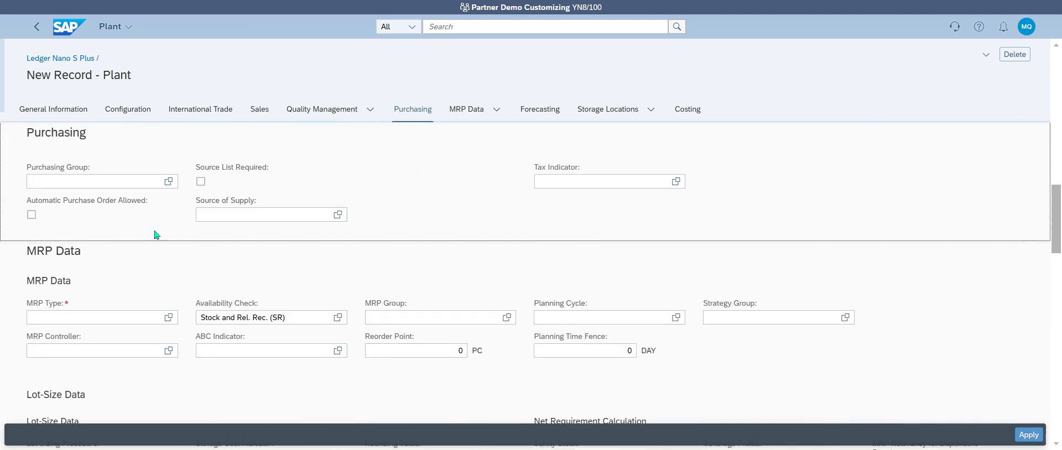
pyautogui.click(163, 184)
pyautogui.press('F4')
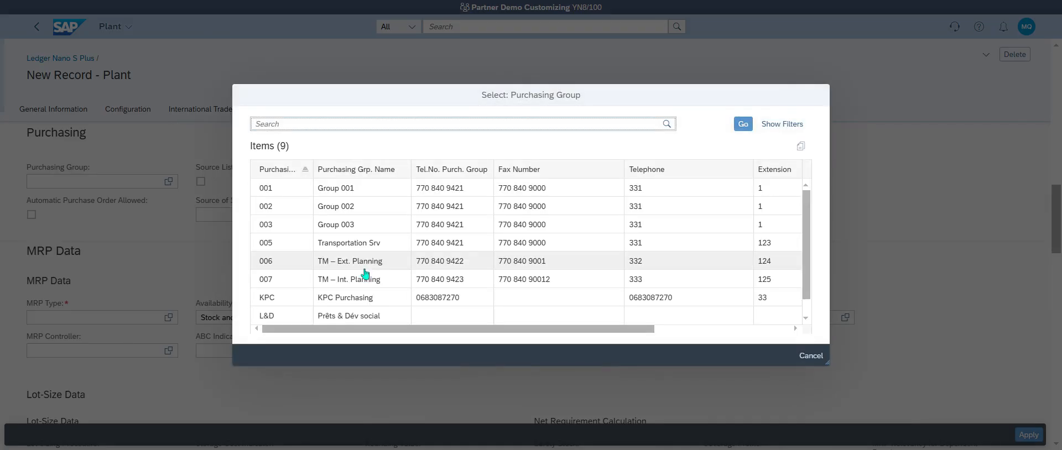
pyautogui.scroll(-1, 360, 273)
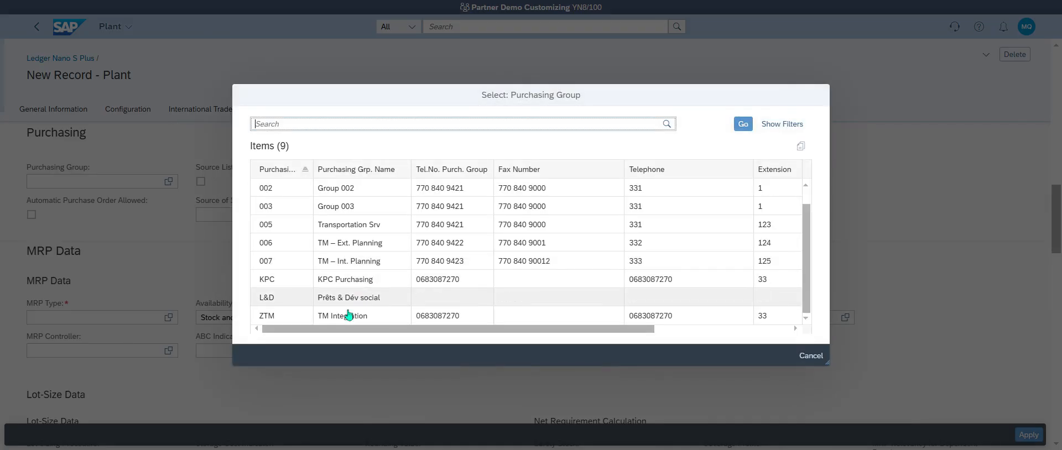
pyautogui.click(363, 286)
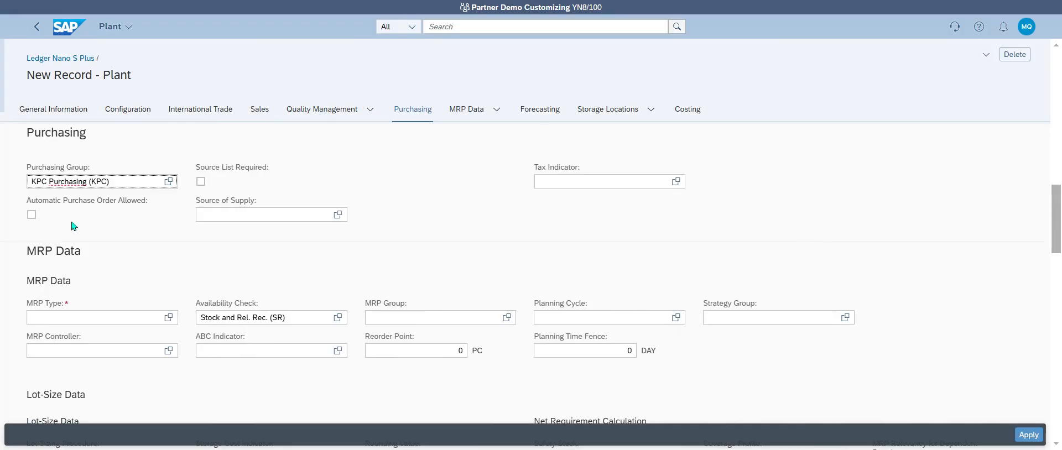
pyautogui.click(31, 214)
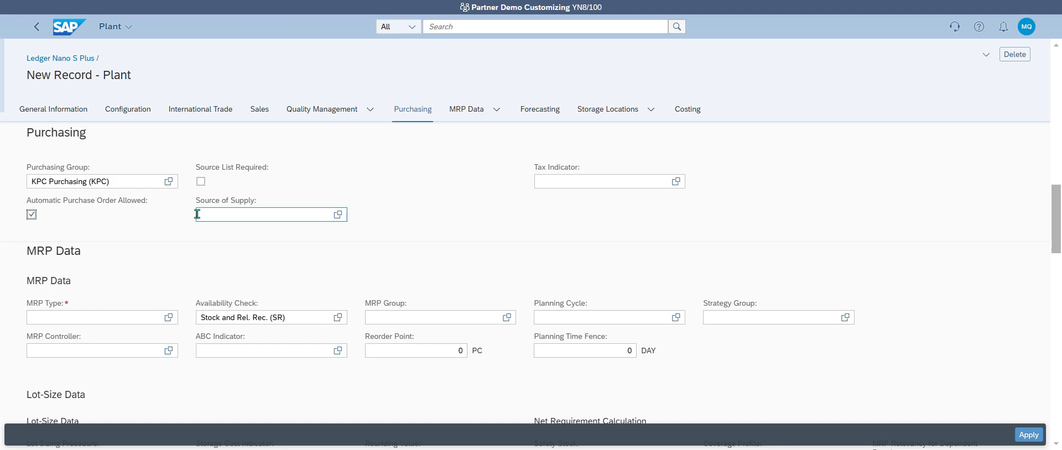
# Step: Set the MRP type to PD, forecast consumption
pyautogui.click(168, 318)
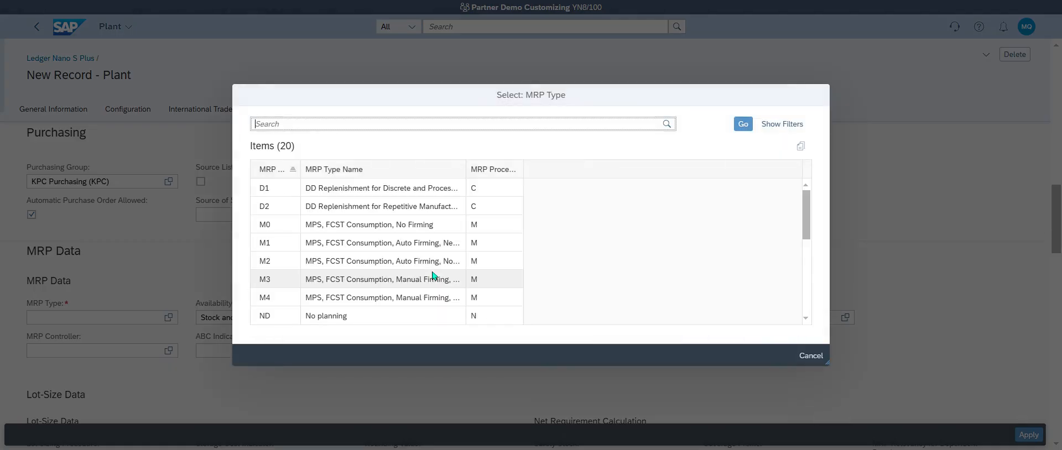
pyautogui.scroll(-5, 433, 276)
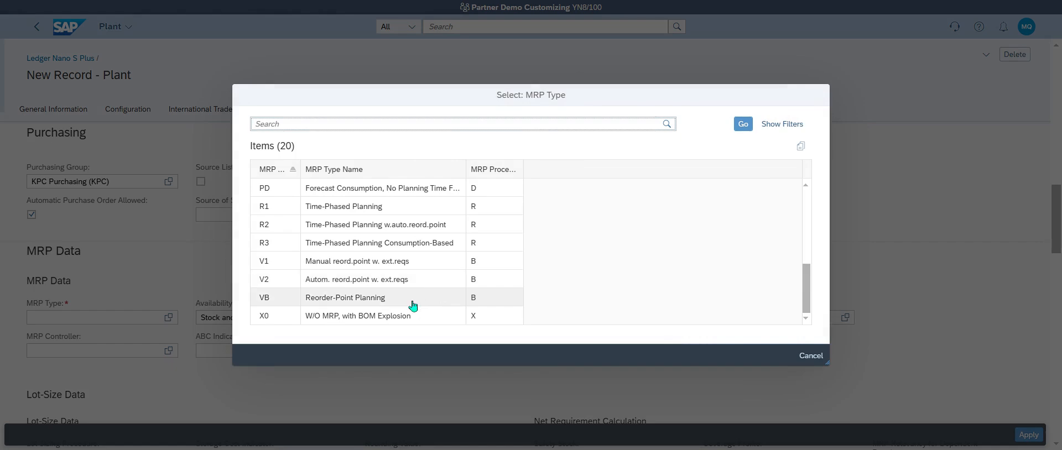
pyautogui.click(404, 191)
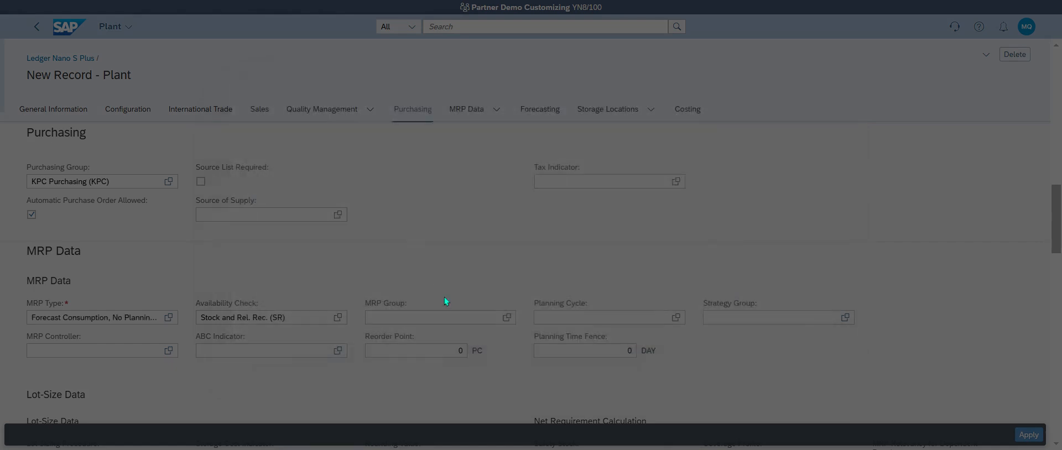
pyautogui.scroll(-3, 447, 307)
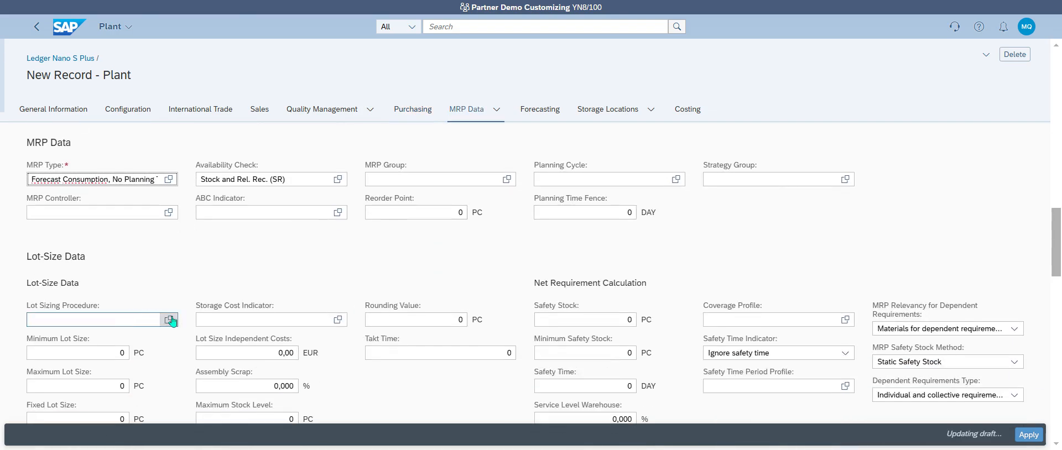
# Step: Choose Lot-for-lot order quantity (EX) as the lot sizing procedure
pyautogui.click(161, 319)
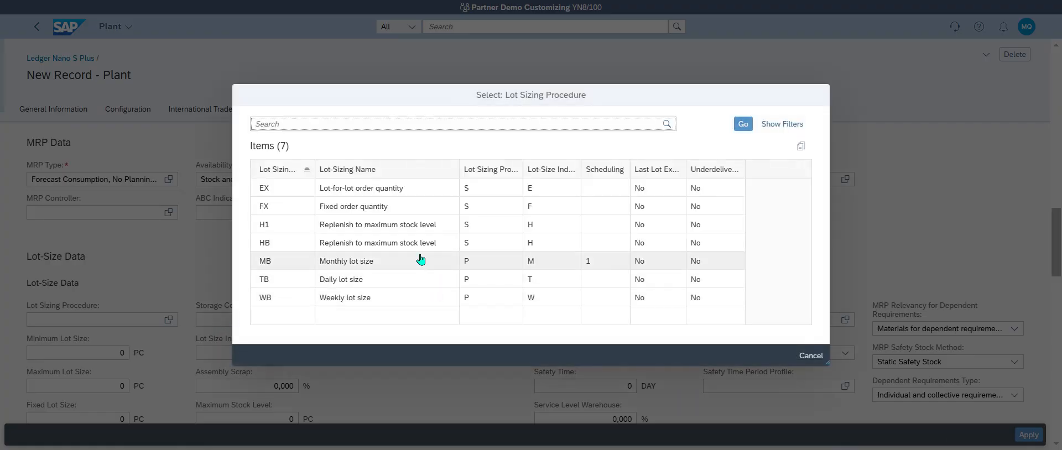
pyautogui.click(365, 191)
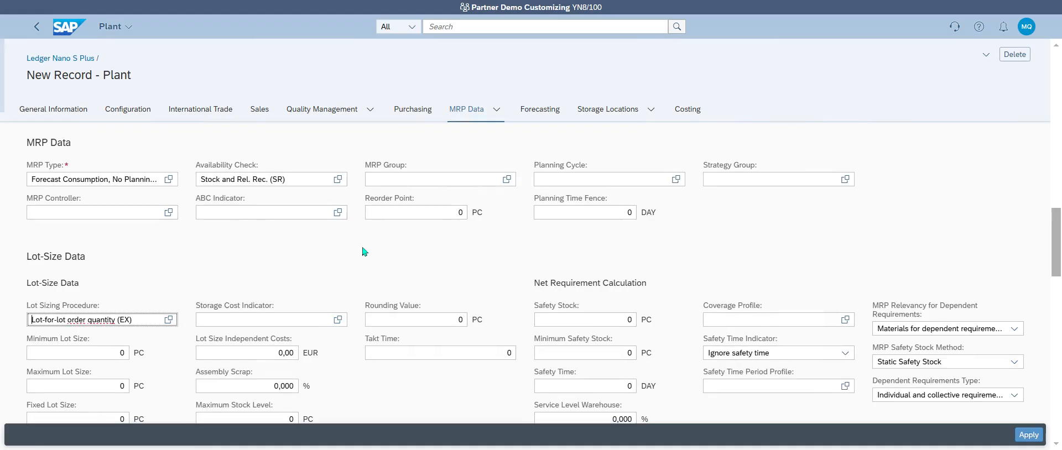
pyautogui.click(1031, 437)
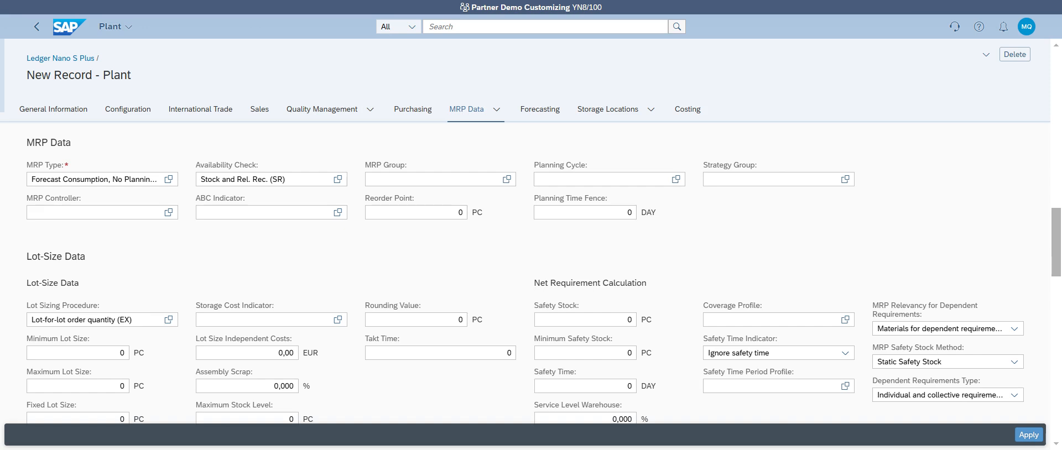
# Step: Apply the KP01 plant data and create a new Valuation Areas entry for the product
pyautogui.click(1028, 435)
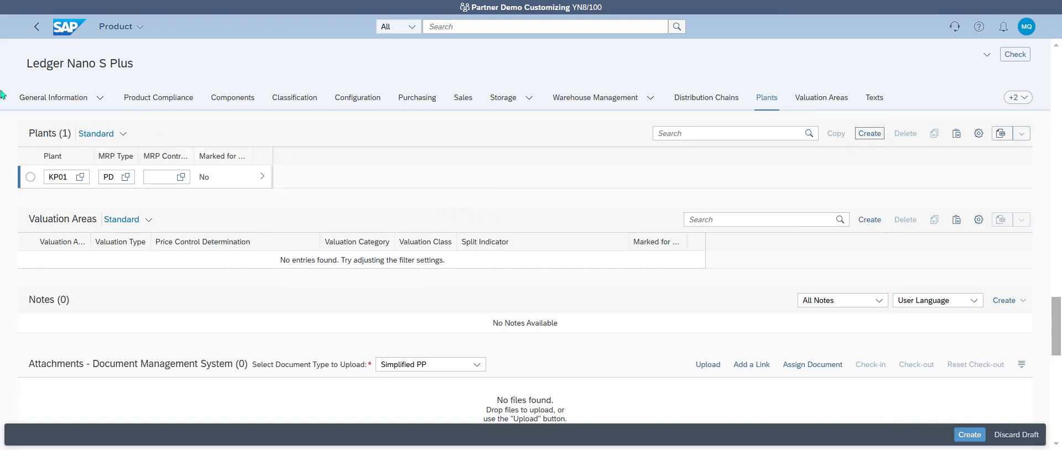
pyautogui.click(822, 100)
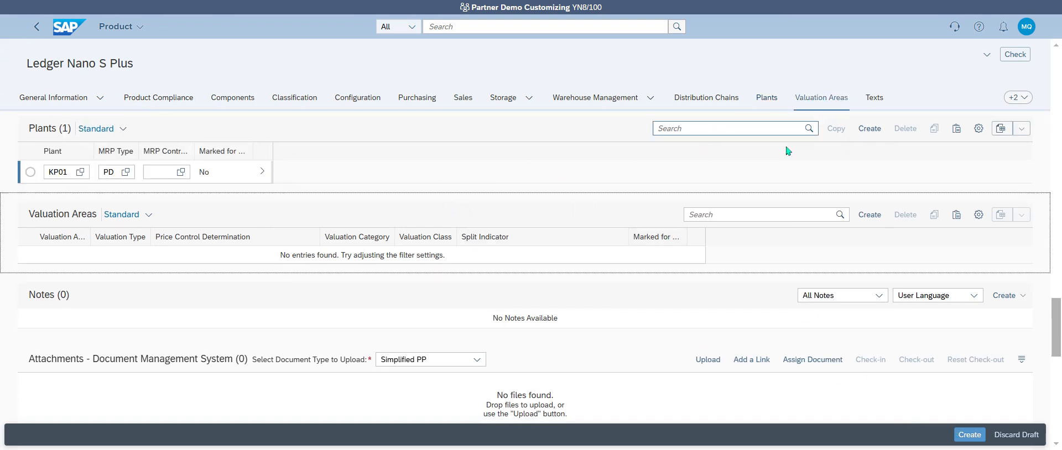
pyautogui.click(865, 135)
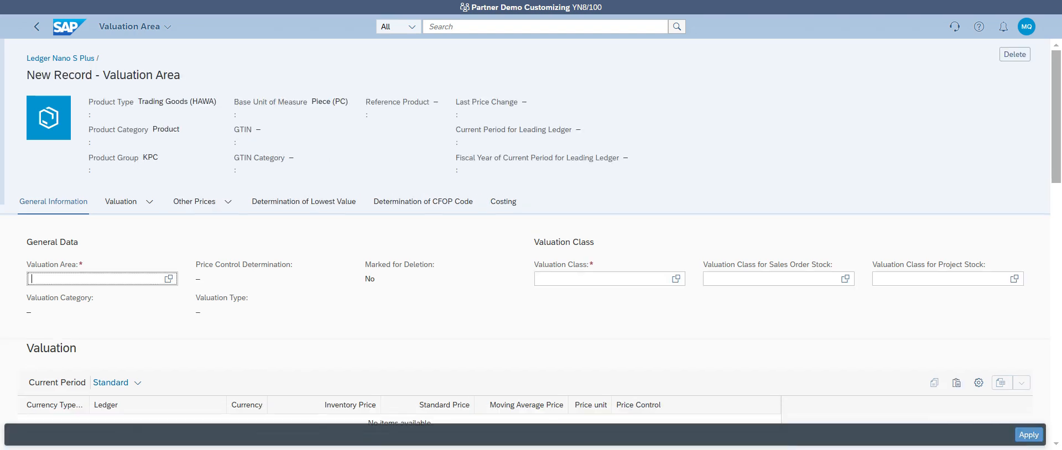
# Step: Choose valuation area KP01 and valuation class 3100 Trading goods
pyautogui.click(168, 278)
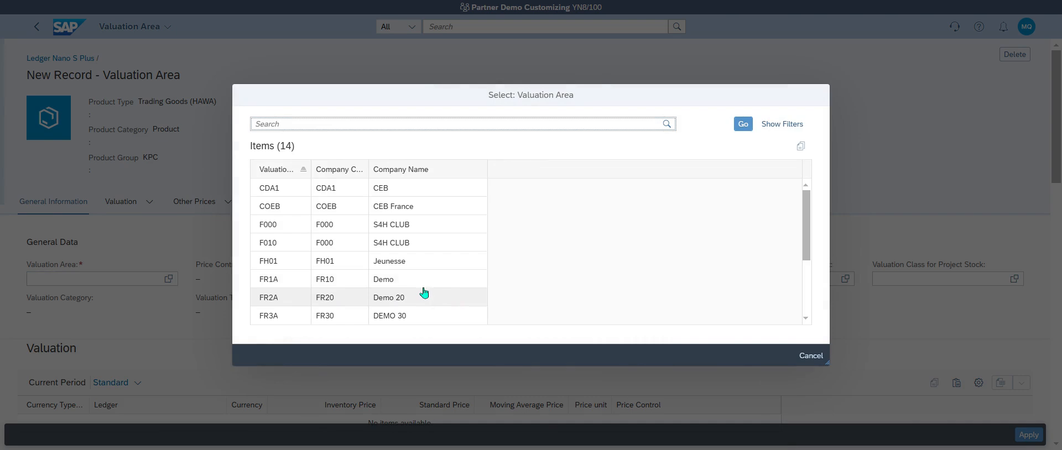
pyautogui.scroll(-3, 415, 307)
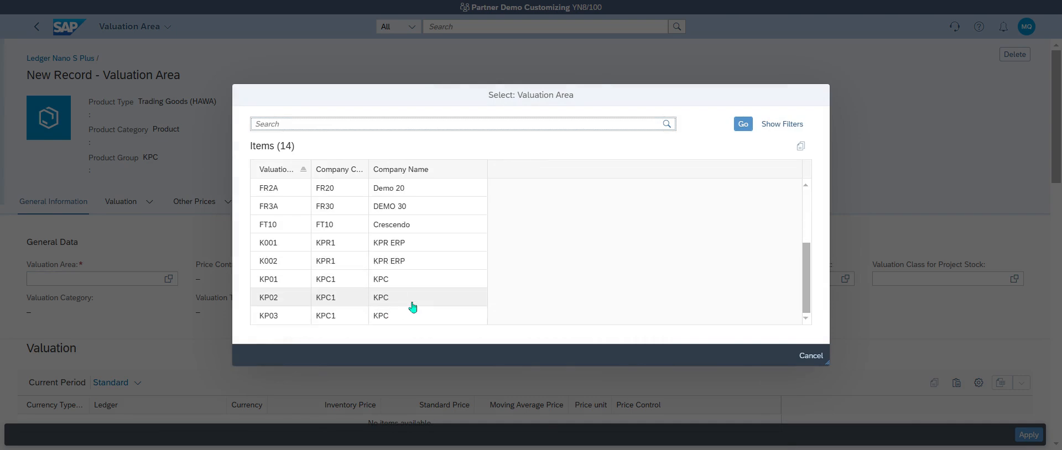
pyautogui.click(415, 279)
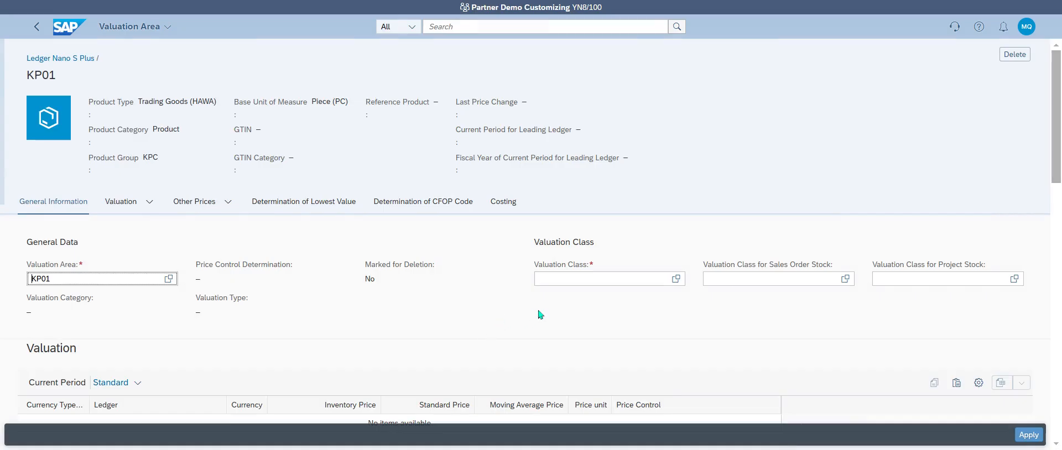
pyautogui.click(676, 278)
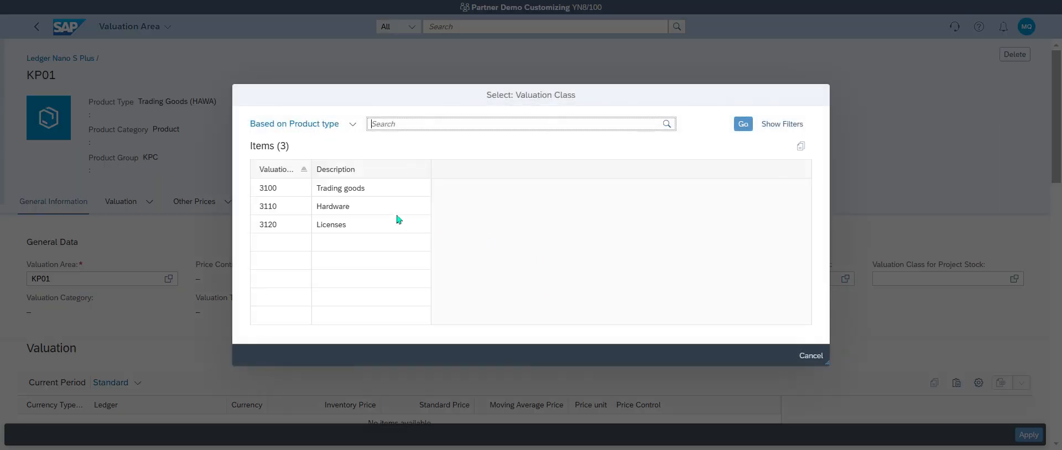
pyautogui.click(379, 191)
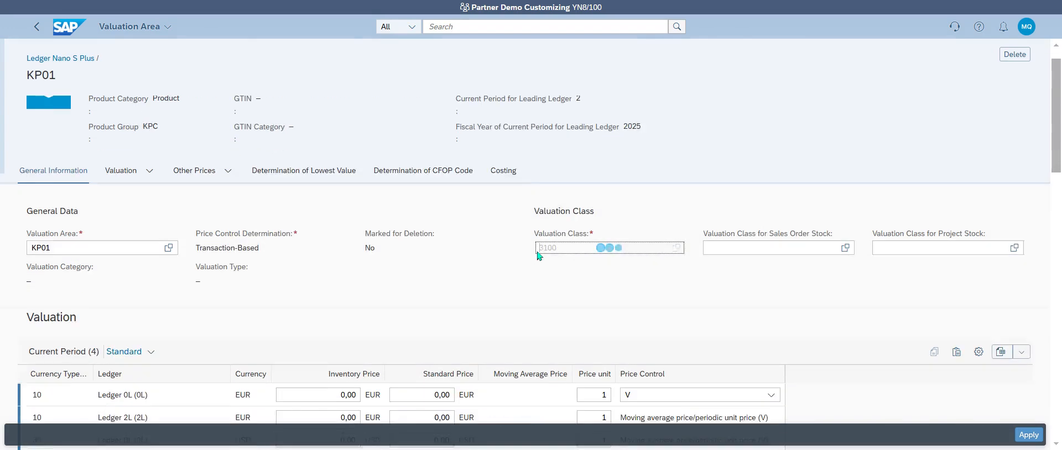
pyautogui.scroll(-2, 537, 256)
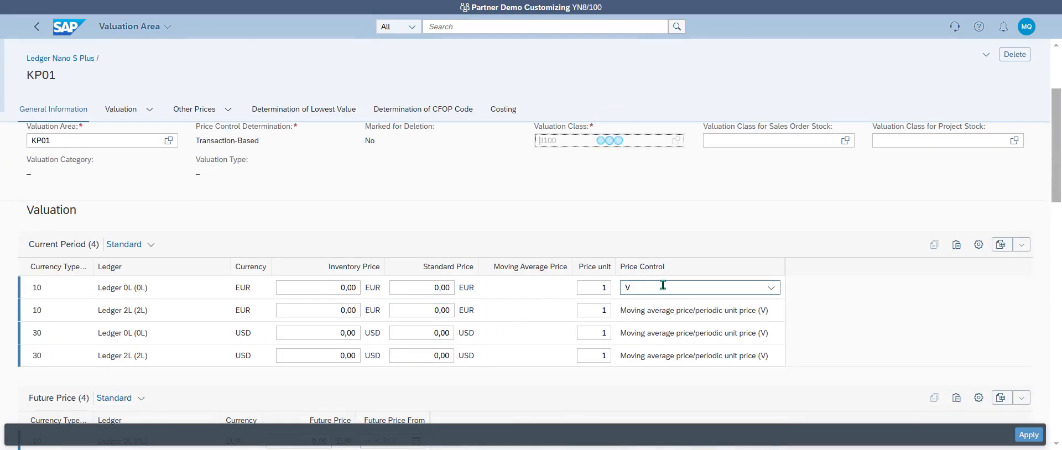
# Step: Give the first ledger price control V and inventory price 39,00, then apply
pyautogui.click(771, 288)
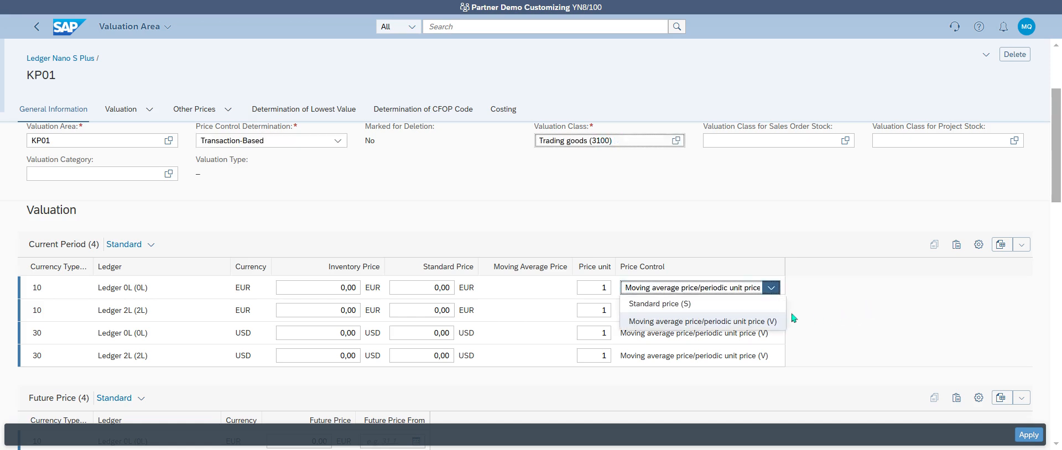
pyautogui.click(763, 321)
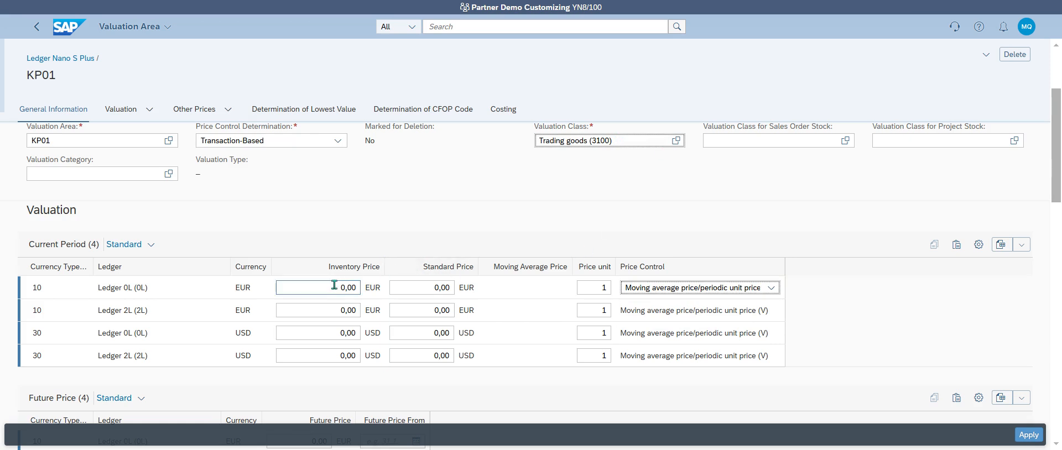
pyautogui.click(440, 287)
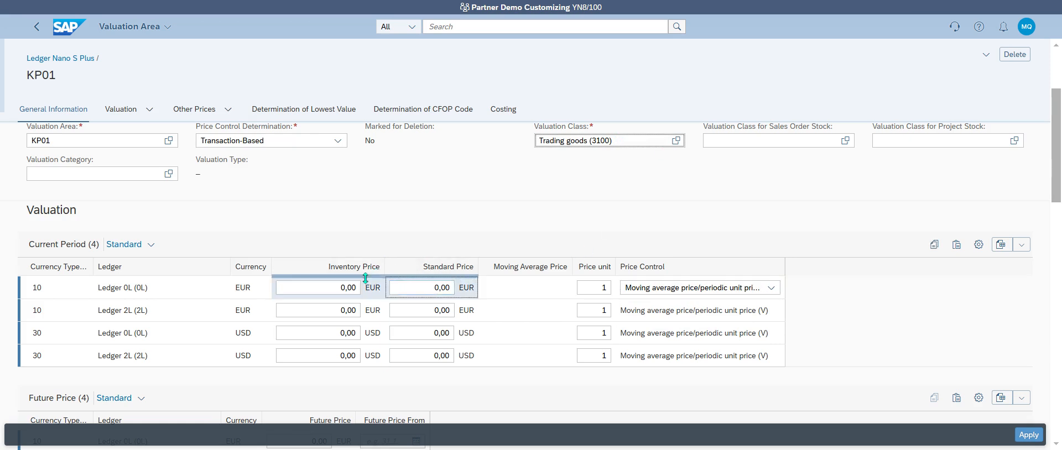
pyautogui.doubleClick(327, 287)
pyautogui.moveTo(326, 287); pyautogui.dragTo(426, 300)
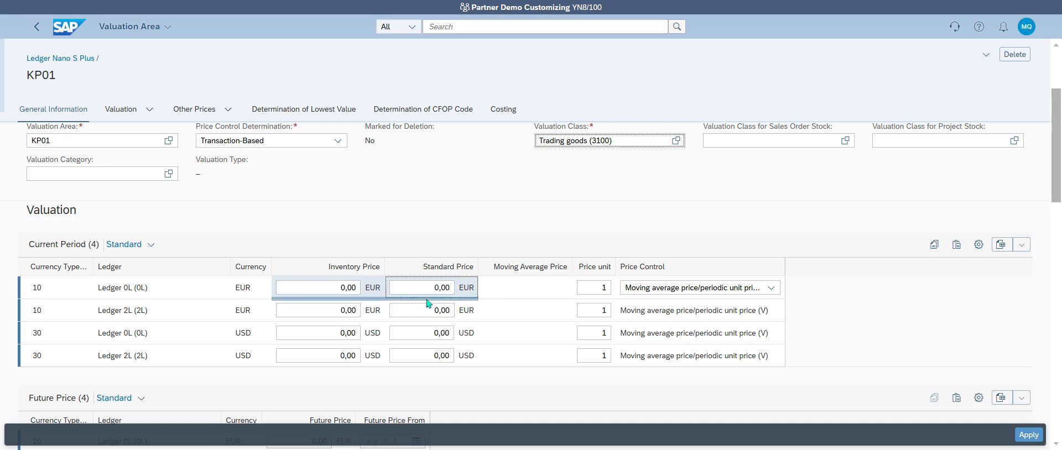
pyautogui.click(352, 288)
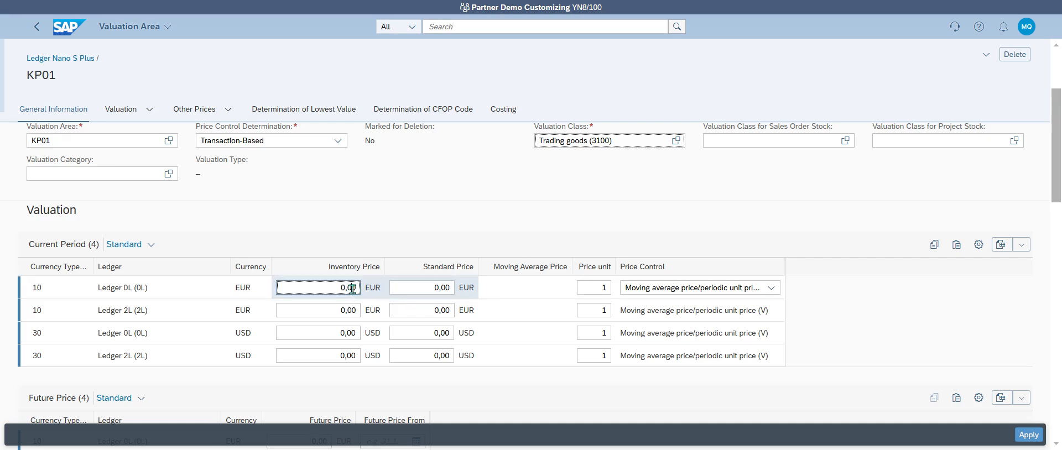
pyautogui.write('390,00')
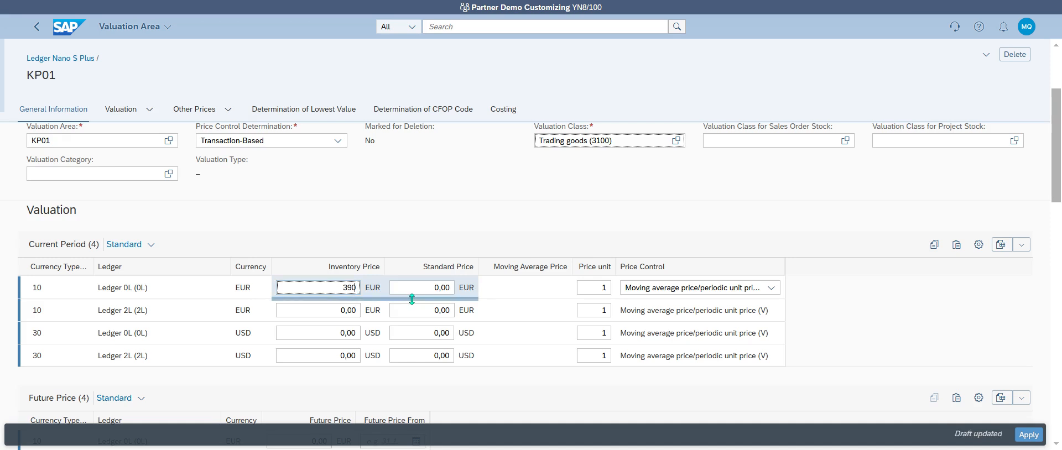
pyautogui.press('BackSpace')
pyautogui.write(',00')
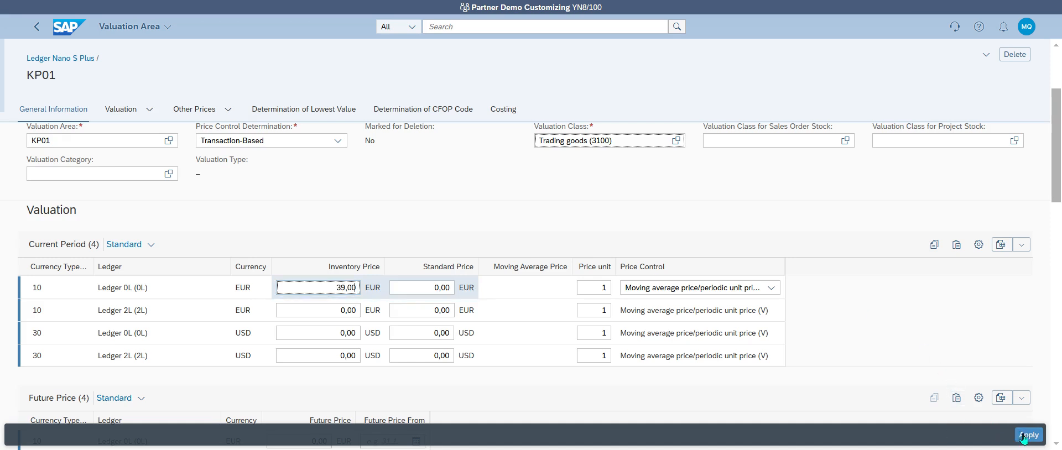
pyautogui.click(1028, 435)
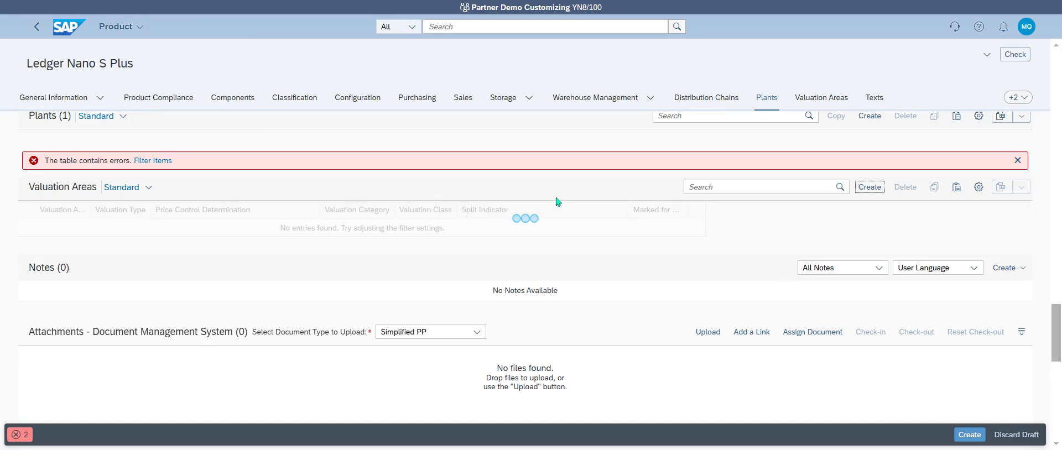
# Step: From the error list, give plant KP01 MRP controller 001 and resubmit the product
pyautogui.click(19, 435)
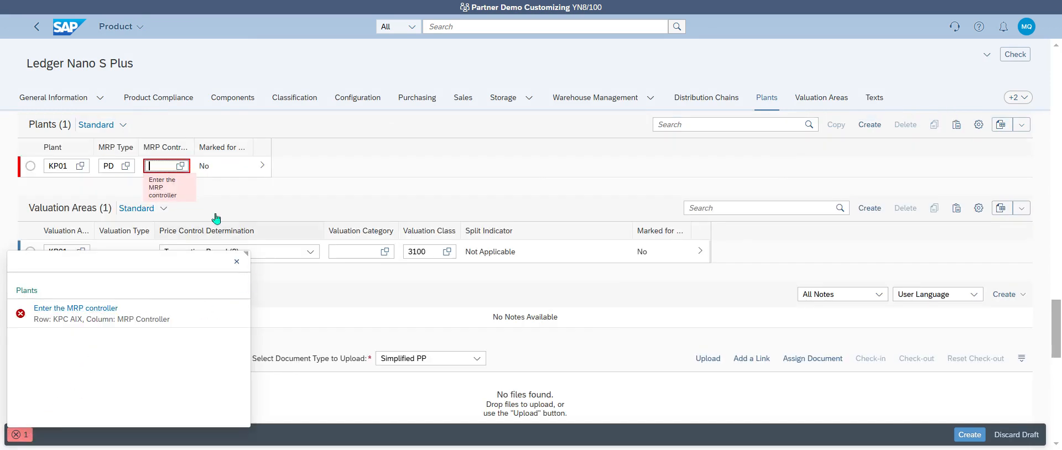
pyautogui.click(180, 165)
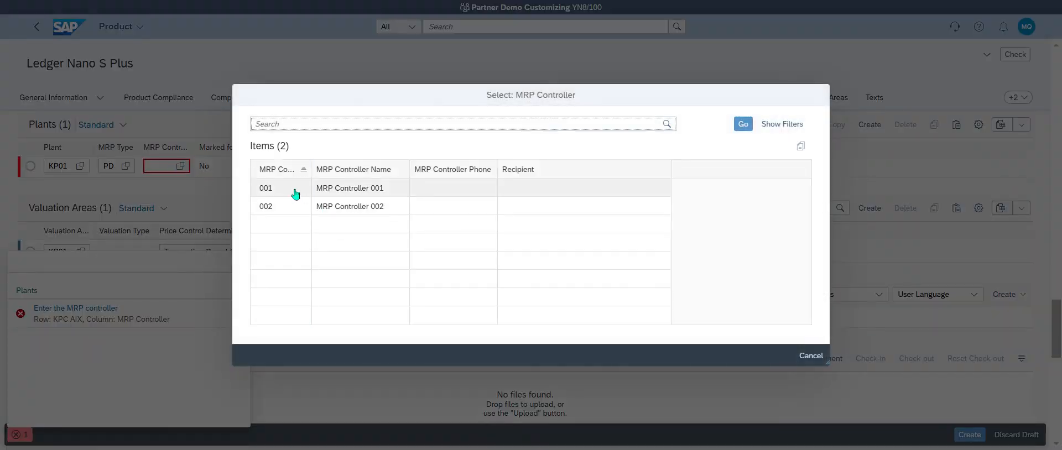
pyautogui.click(293, 190)
pyautogui.click(973, 437)
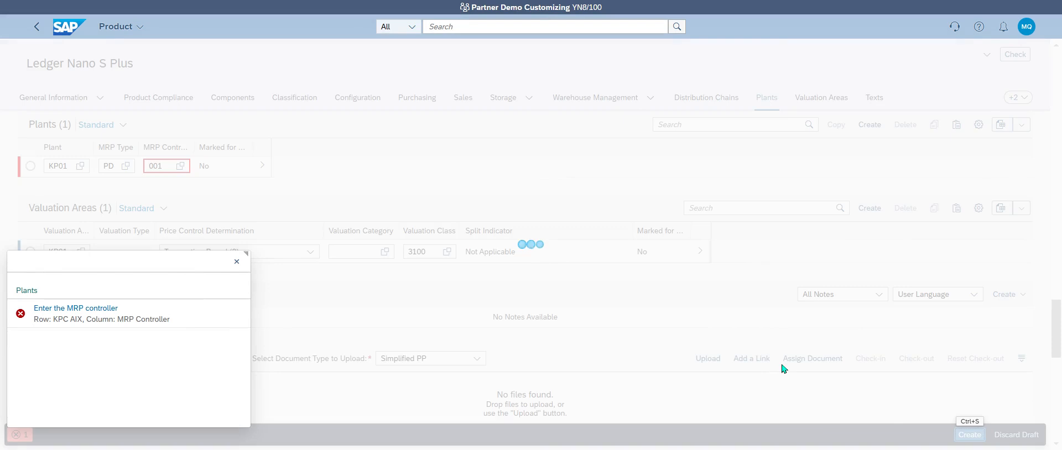
pyautogui.click(236, 261)
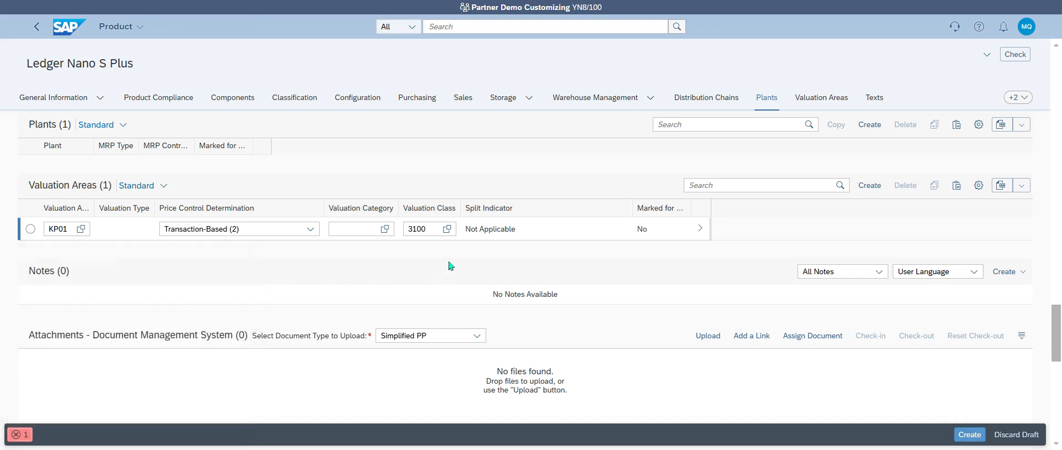
pyautogui.scroll(2, 423, 283)
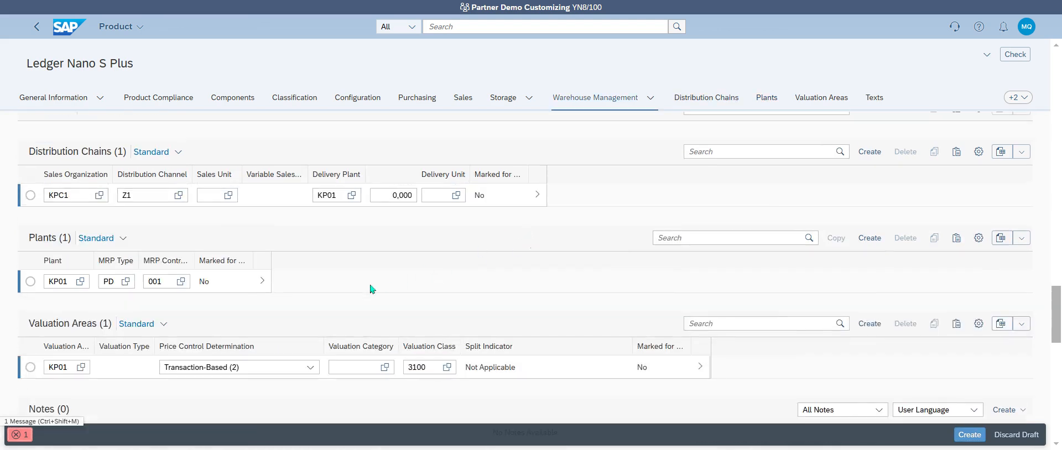
pyautogui.click(260, 285)
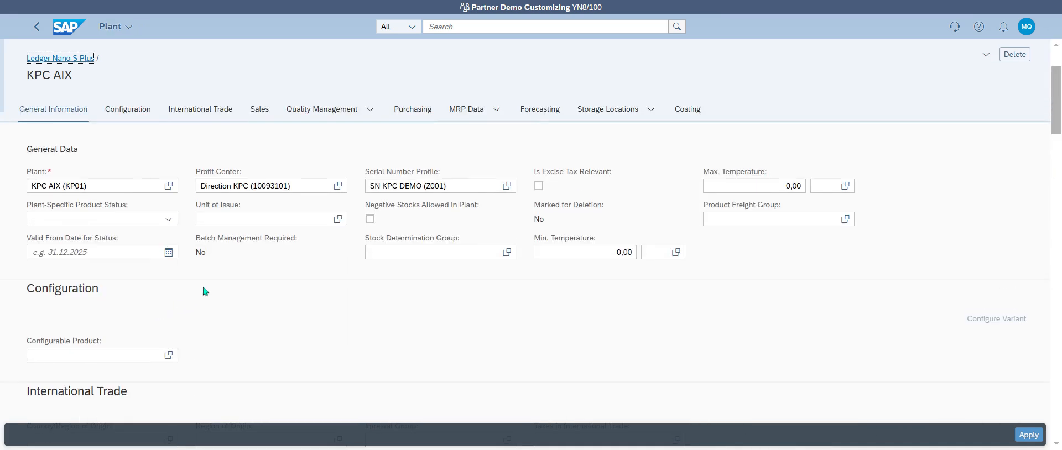
pyautogui.scroll(-5, 204, 292)
pyautogui.scroll(-3, 208, 290)
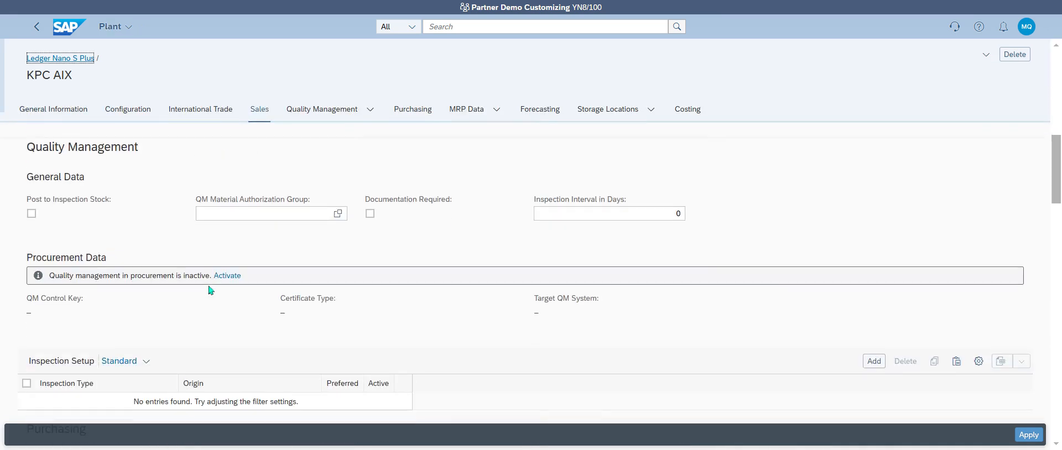
pyautogui.scroll(-6, 211, 290)
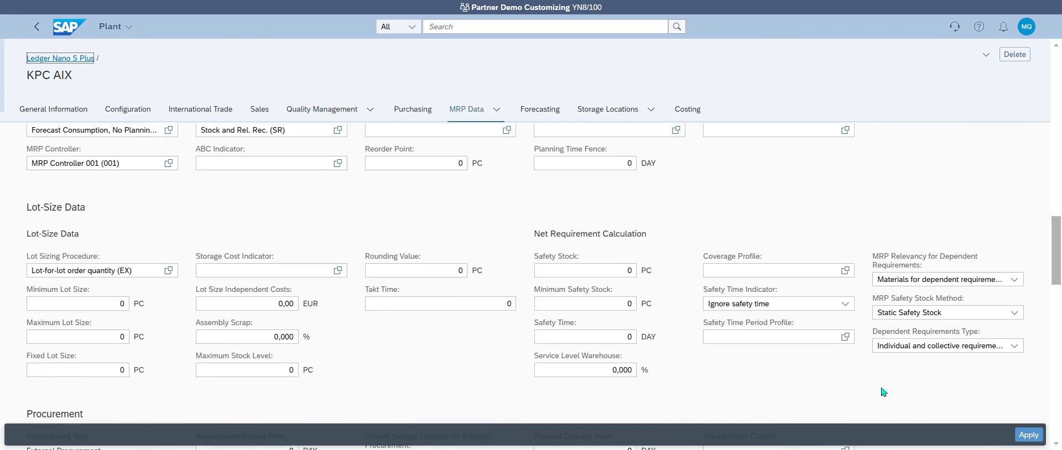
pyautogui.click(1027, 433)
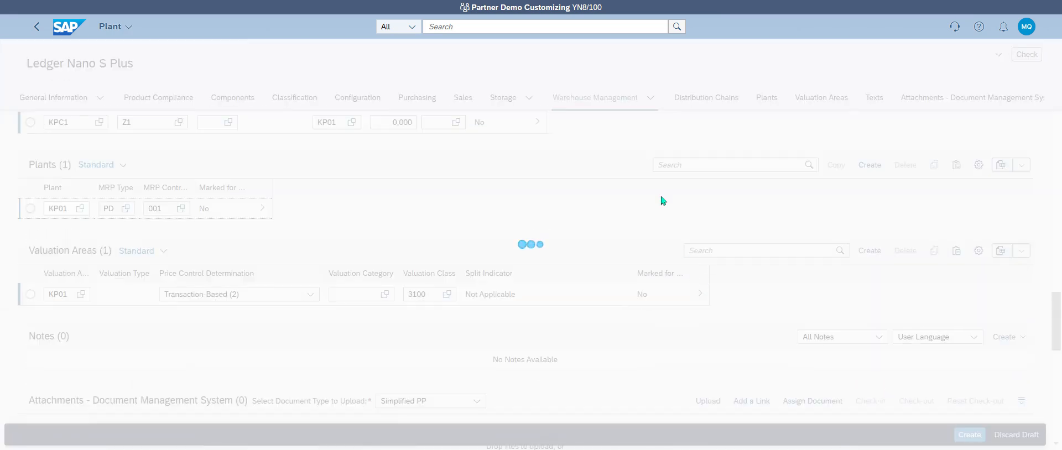
pyautogui.scroll(10, 782, 210)
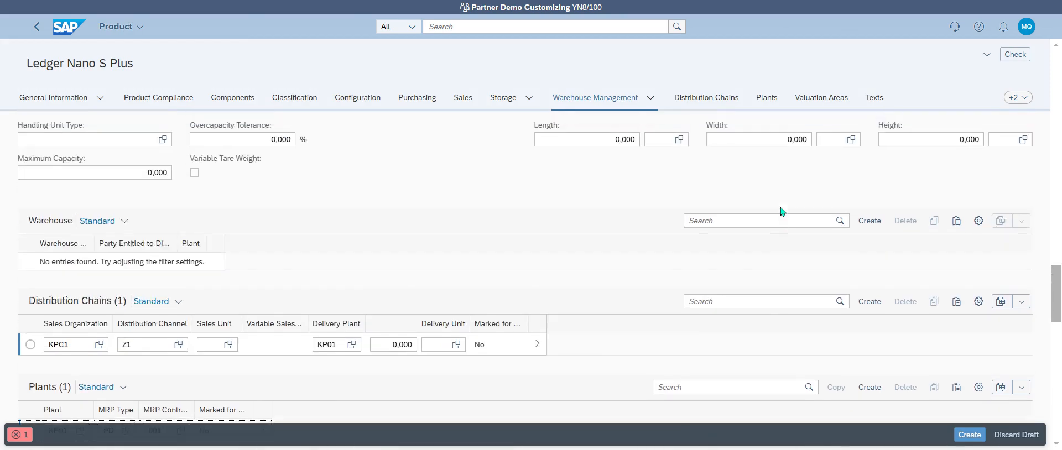
pyautogui.moveTo(1058, 187); pyautogui.dragTo(1060, 42)
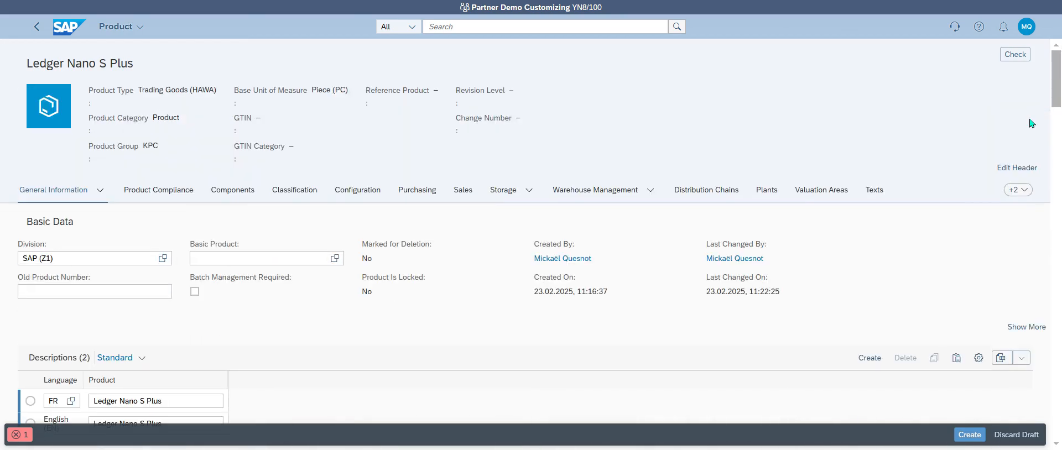
# Step: Change the header's product group to Trading Materials (L001) and create the product
pyautogui.click(1016, 167)
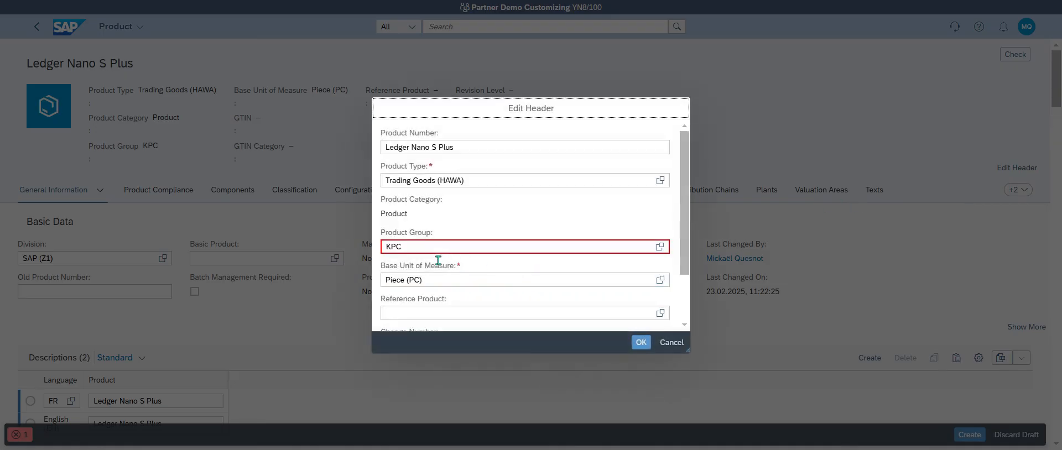
pyautogui.click(510, 246)
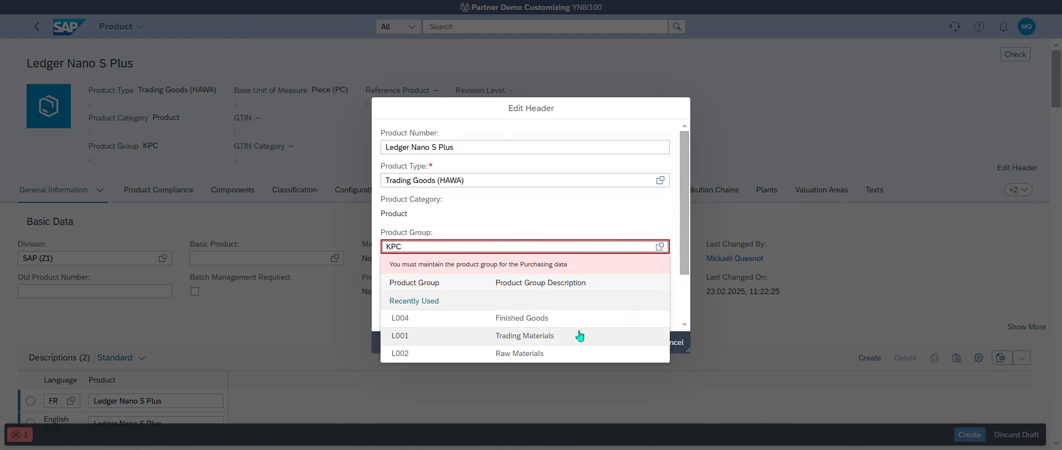
pyautogui.click(583, 336)
pyautogui.click(644, 342)
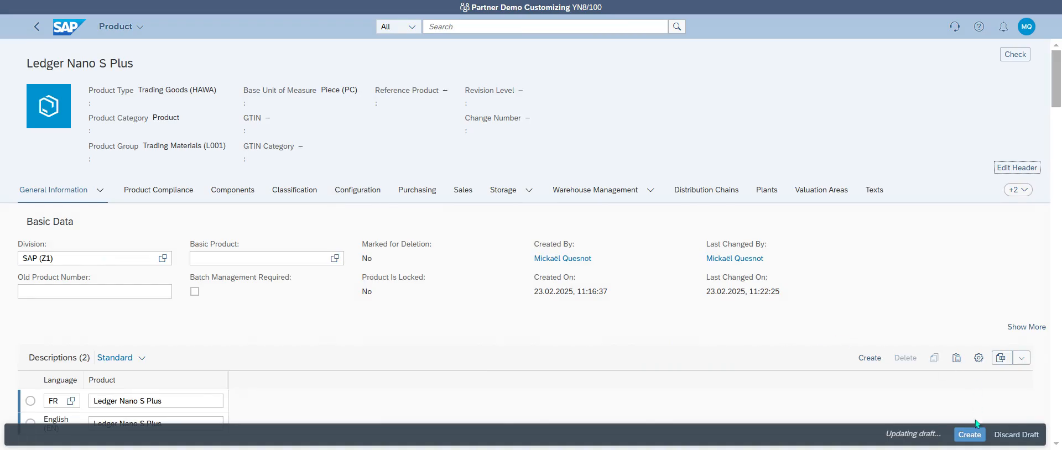
pyautogui.click(969, 434)
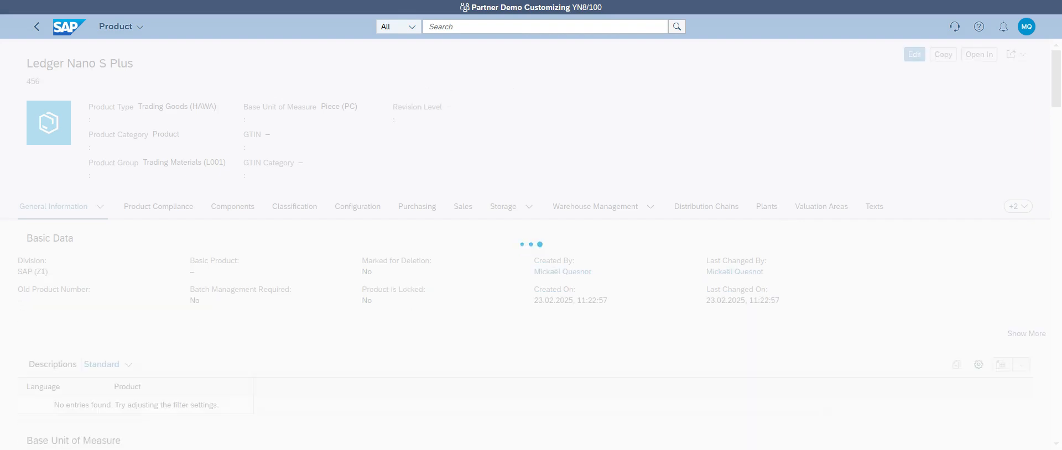
pyautogui.click(59, 33)
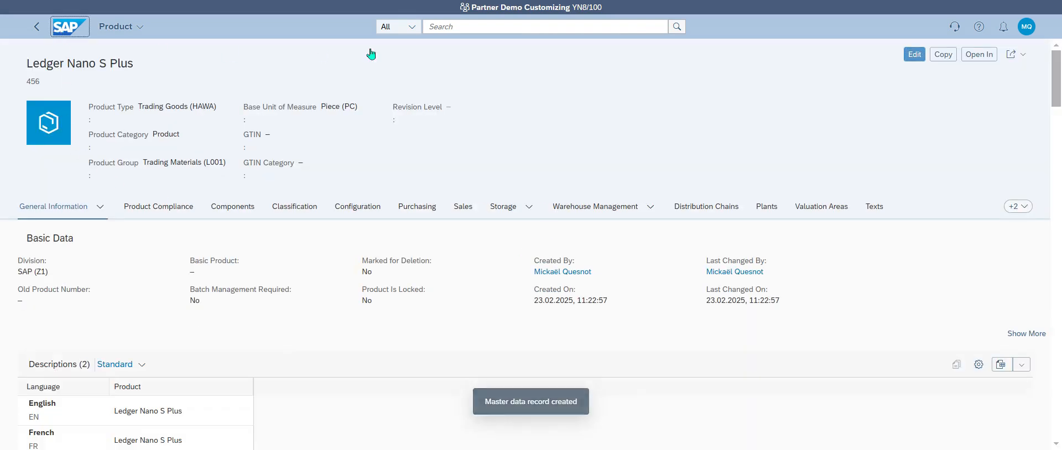
# Step: Search for 'proposal i' and launch Display Sales Item Proposals
pyautogui.click(451, 27)
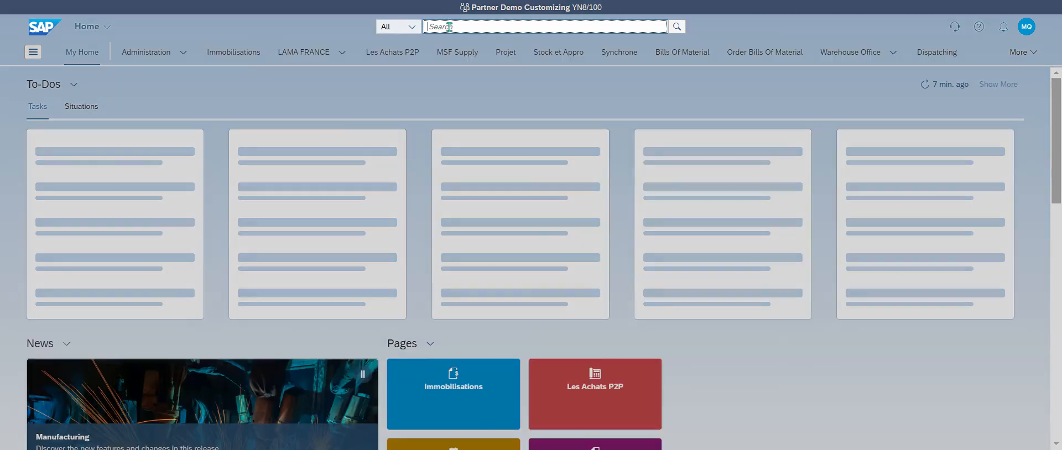
pyautogui.write('propo')
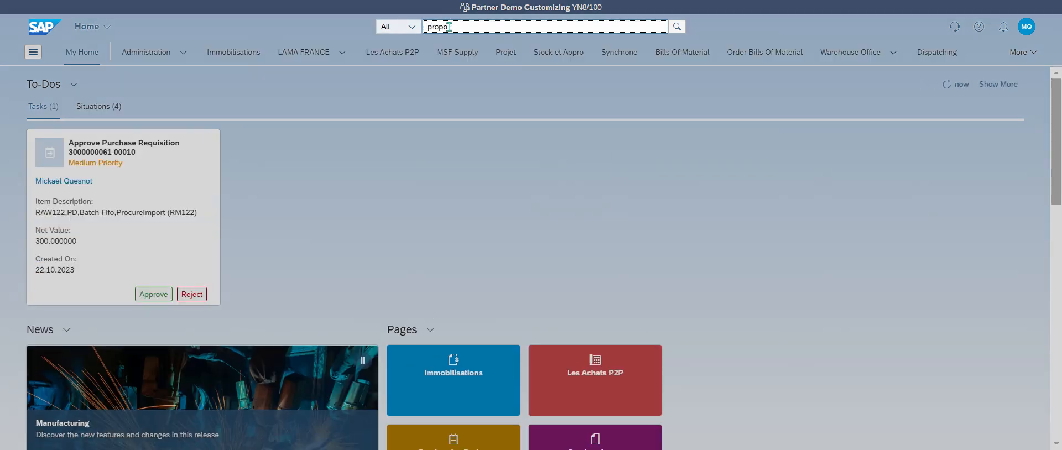
pyautogui.write('sal i')
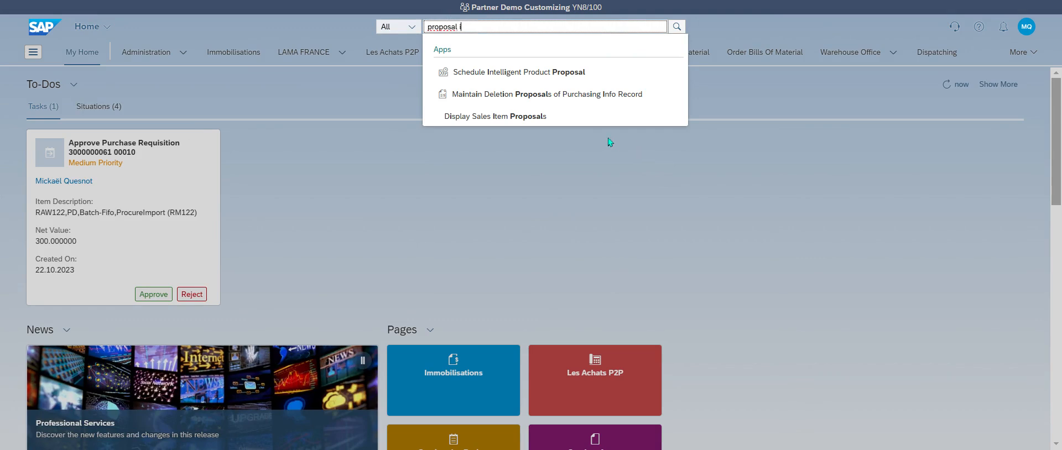
pyautogui.click(526, 117)
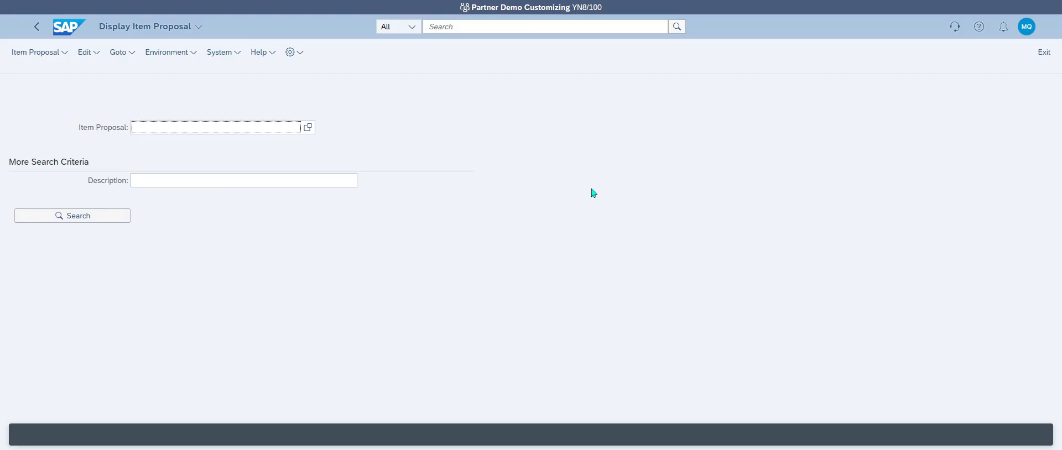
# Step: Create a PV item proposal for sales organization KPC1 with division Z1
pyautogui.click(33, 52)
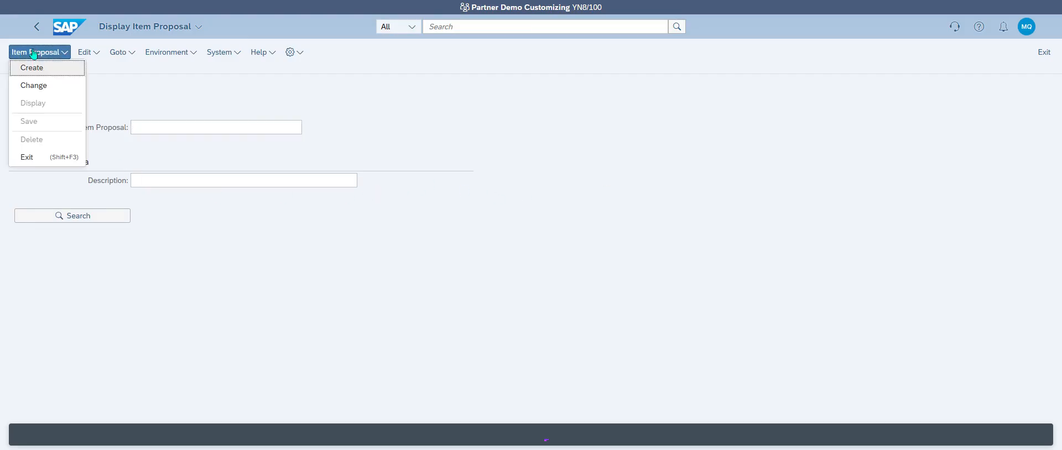
pyautogui.click(60, 75)
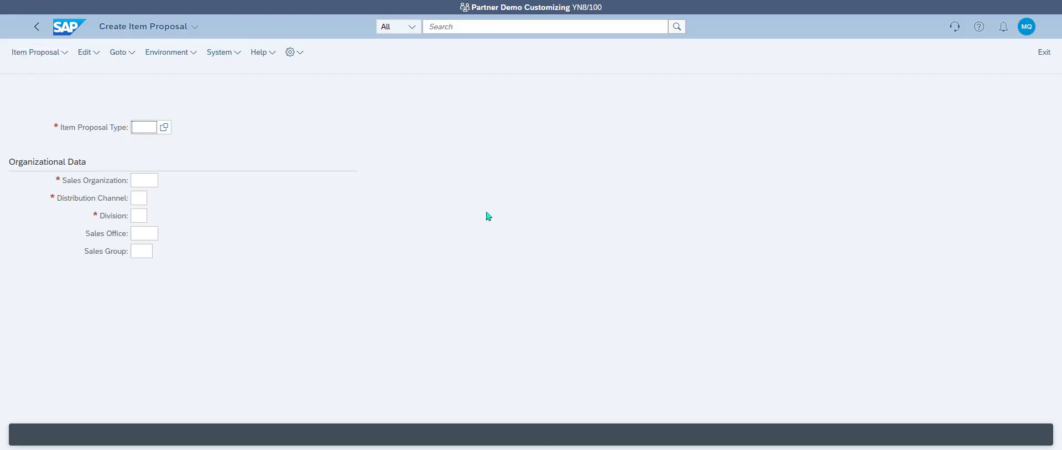
pyautogui.click(164, 128)
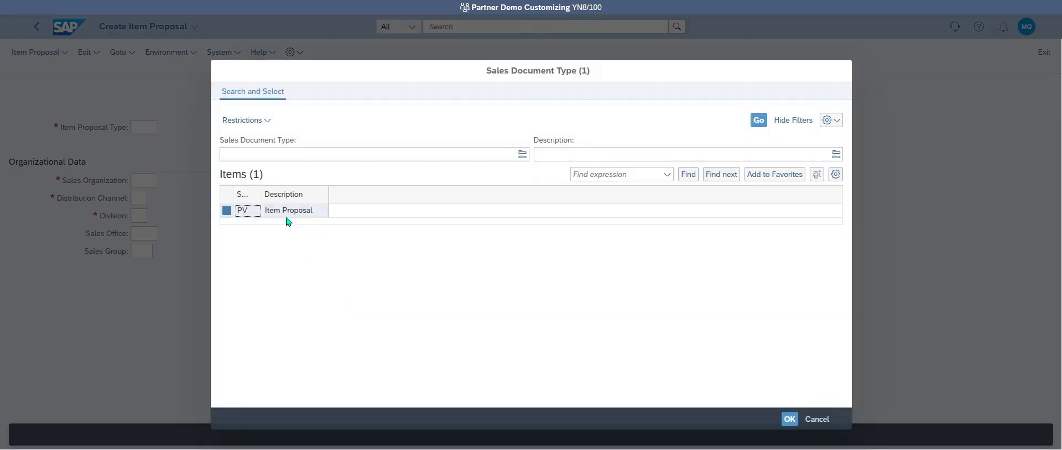
pyautogui.click(286, 214)
pyautogui.doubleClick(287, 215)
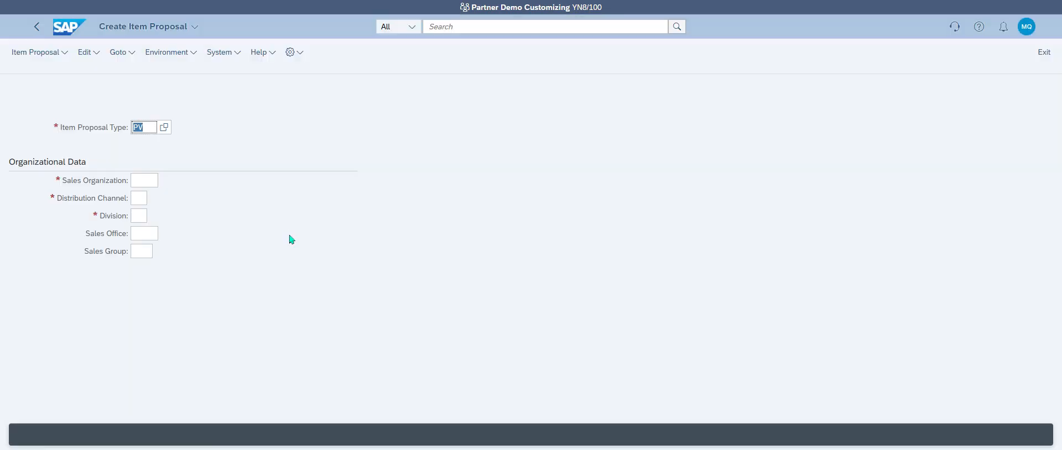
pyautogui.click(140, 182)
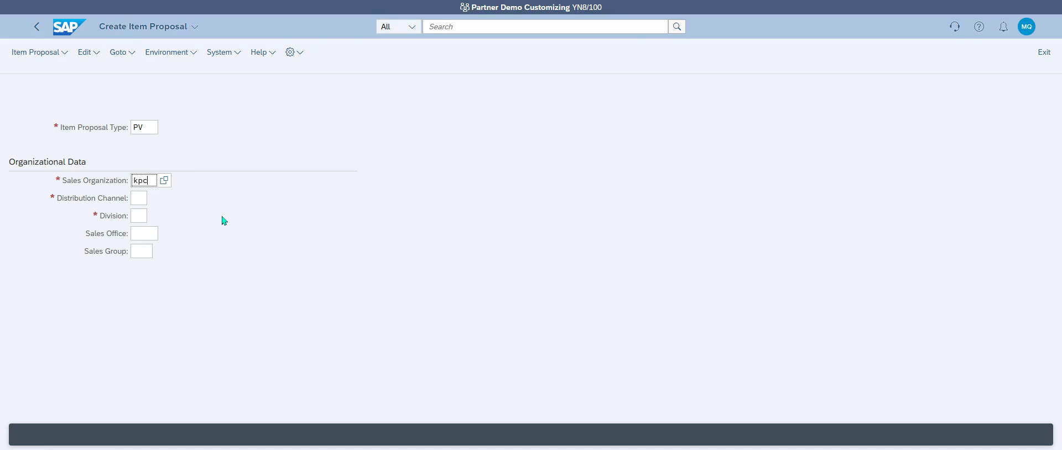
pyautogui.click(224, 231)
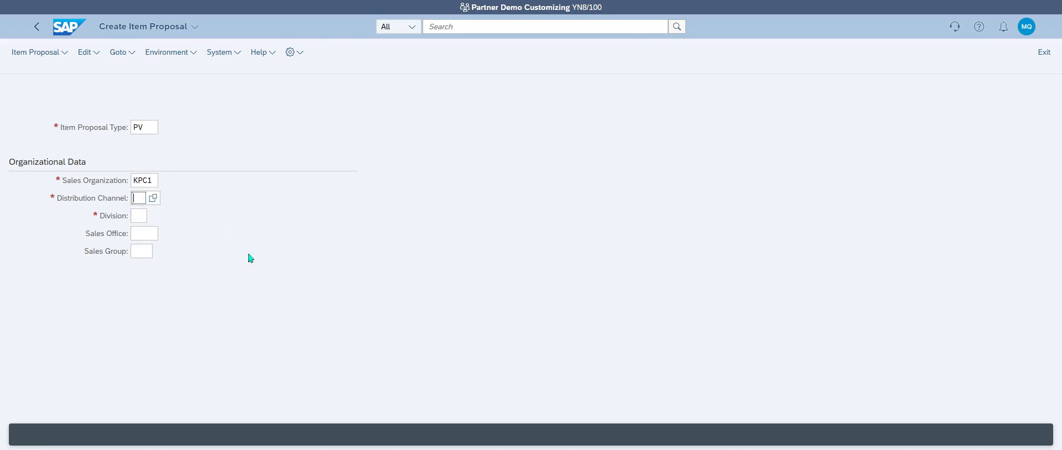
pyautogui.press('Tab')
pyautogui.write('z')
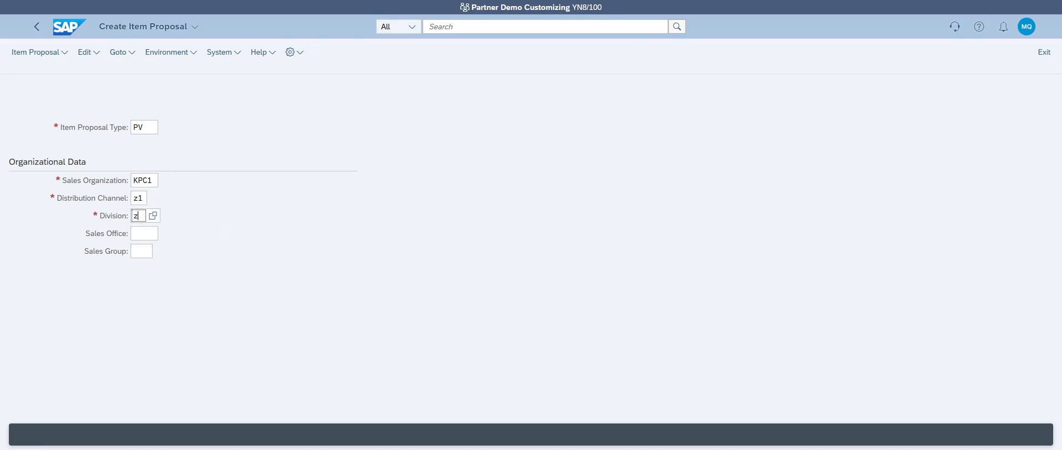
pyautogui.write('1')
pyautogui.press('Return')
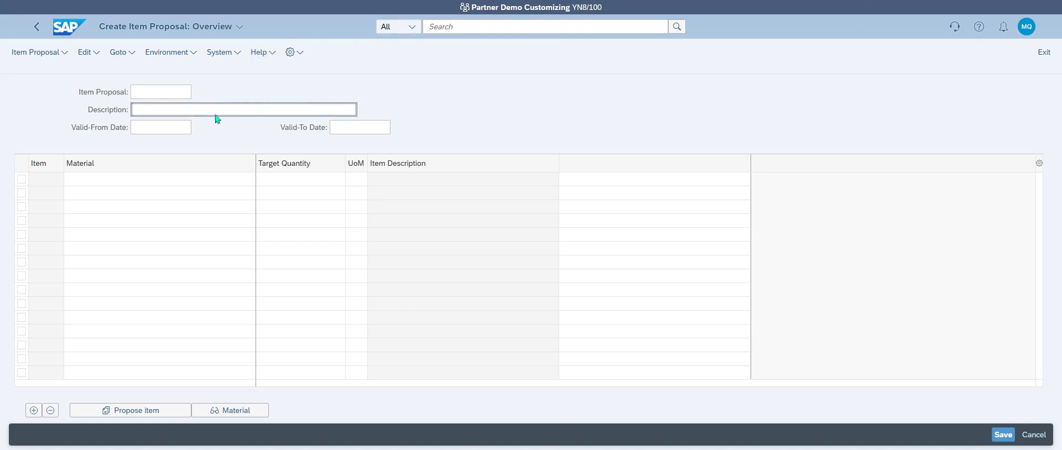
# Step: Enter the description Ledger and validity dates 23.02.2025 to 31.12.2025
pyautogui.write('Ledger')
pyautogui.press('Tab')
pyautogui.click(196, 128)
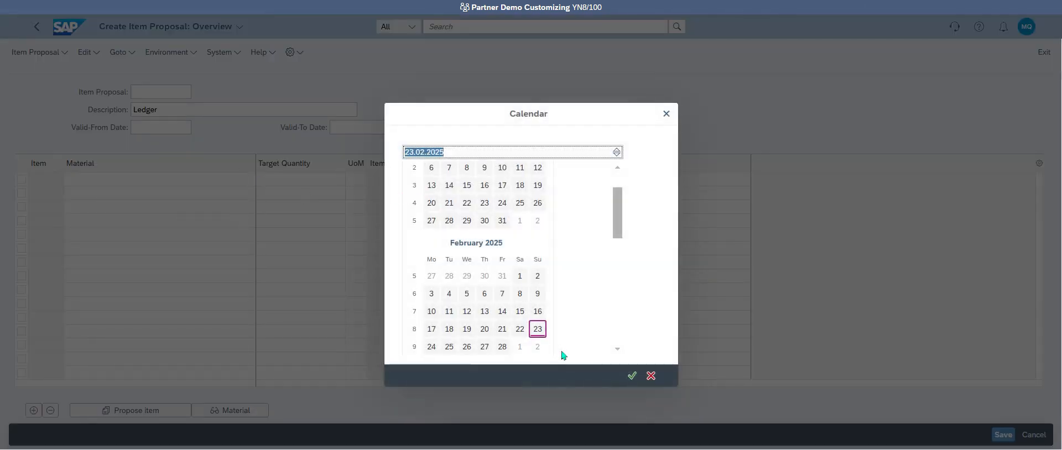
pyautogui.doubleClick(537, 330)
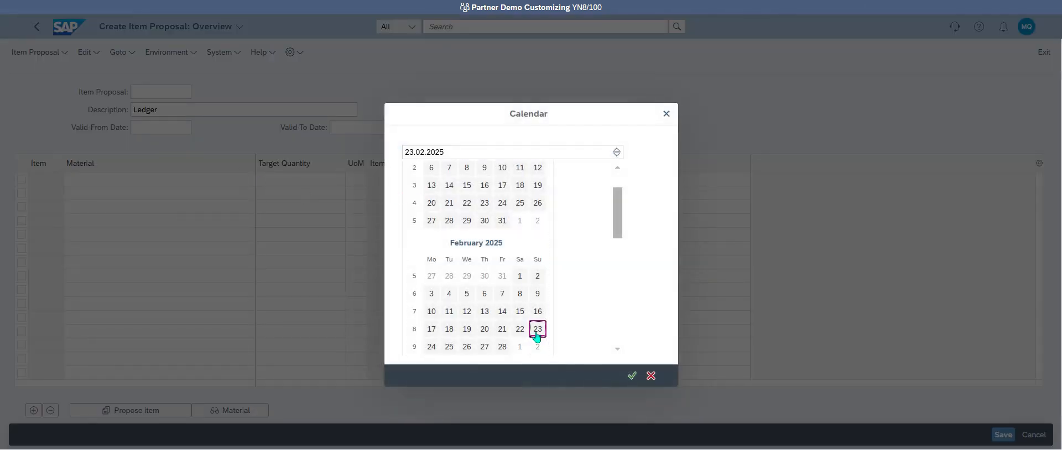
pyautogui.click(383, 131)
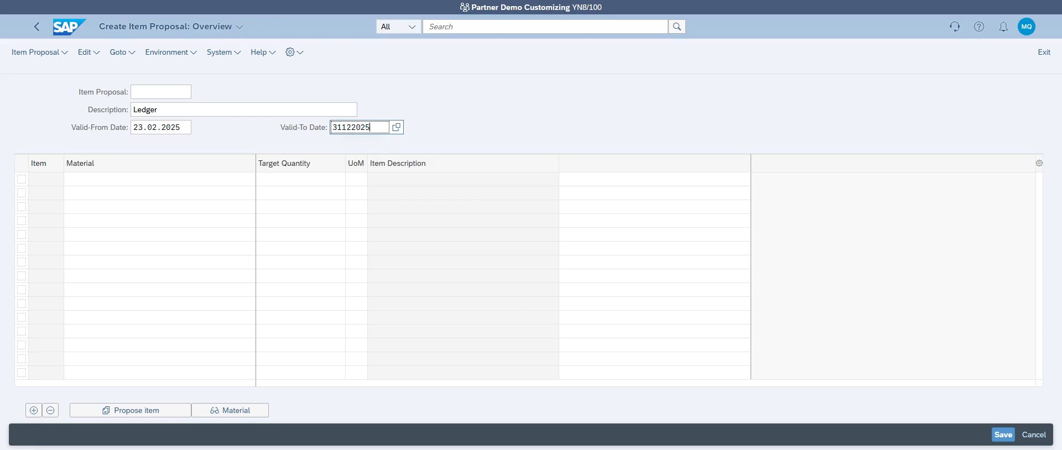
pyautogui.press('Tab')
pyautogui.press('Tab')
pyautogui.press('Tab')
pyautogui.press('Tab')
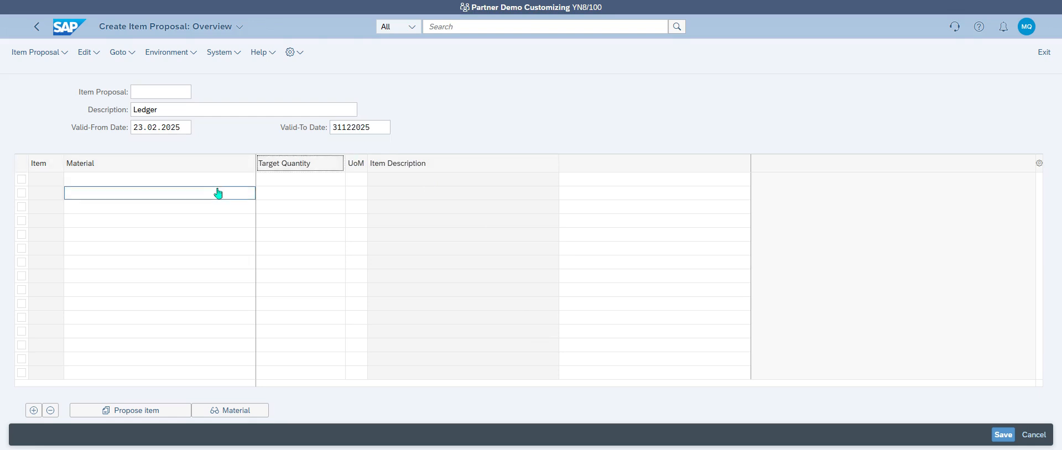
# Step: Browse materials in group L004 in the material search, then close it without choosing
pyautogui.click(244, 180)
pyautogui.click(261, 180)
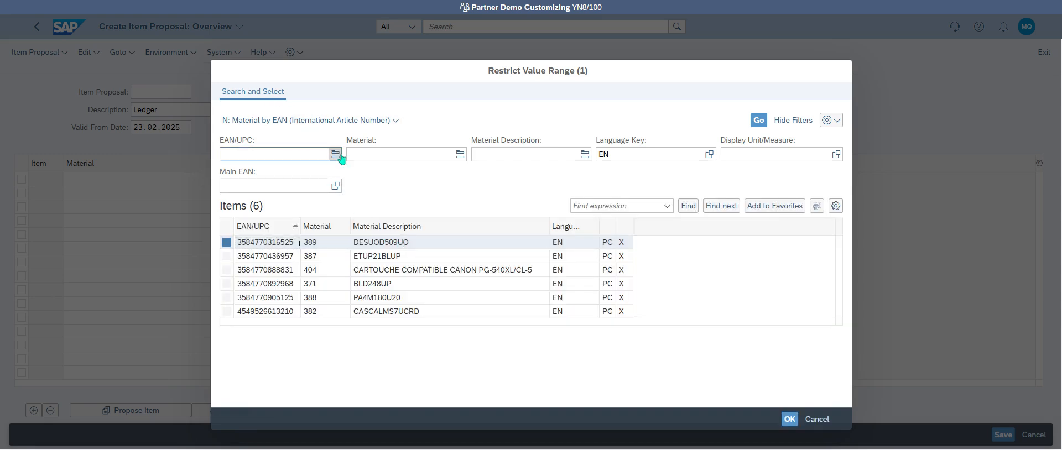
pyautogui.click(343, 123)
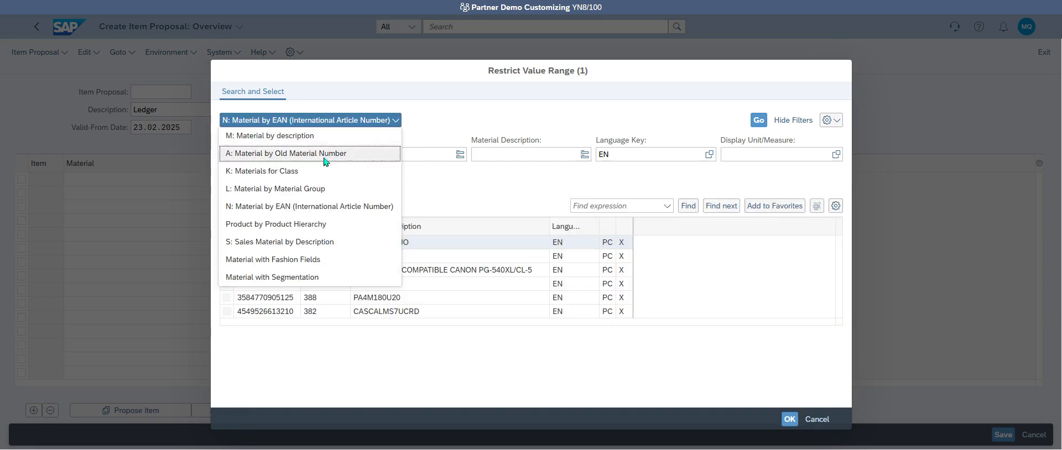
pyautogui.click(336, 191)
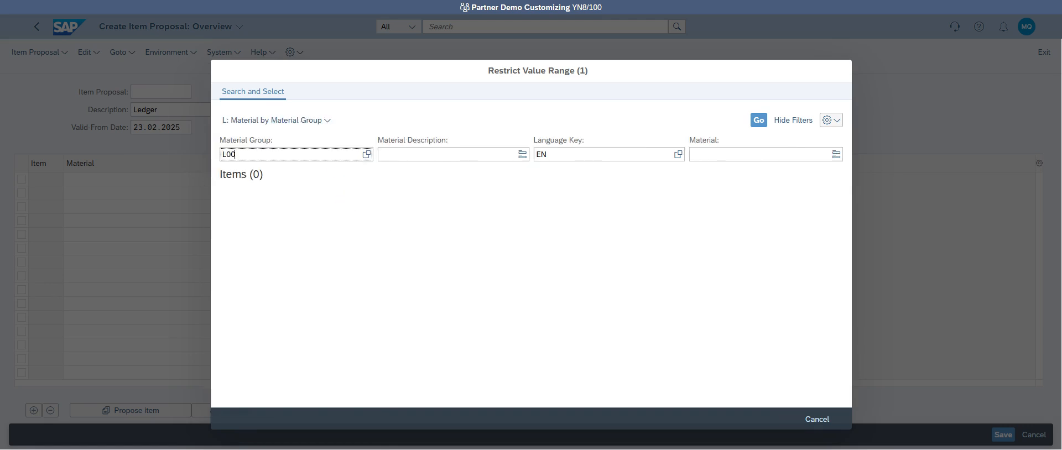
pyautogui.press('Return')
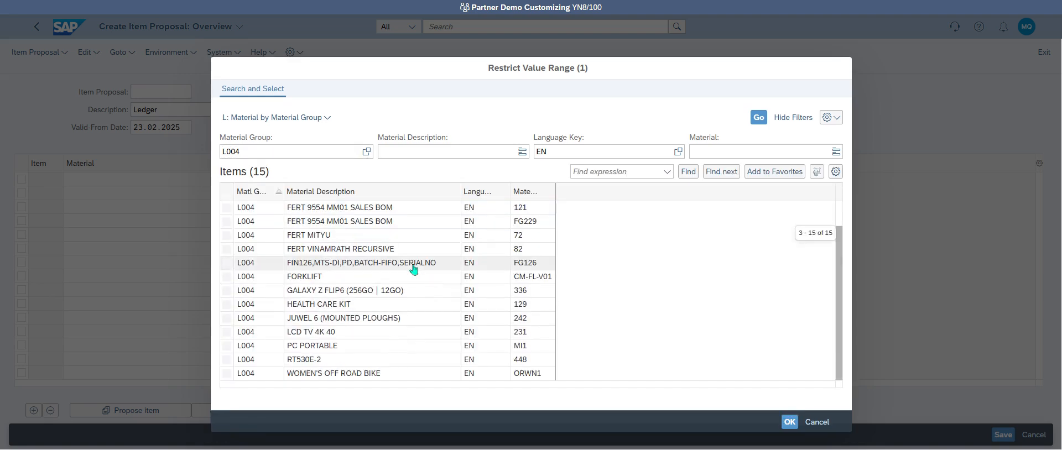
pyautogui.scroll(-1, 415, 298)
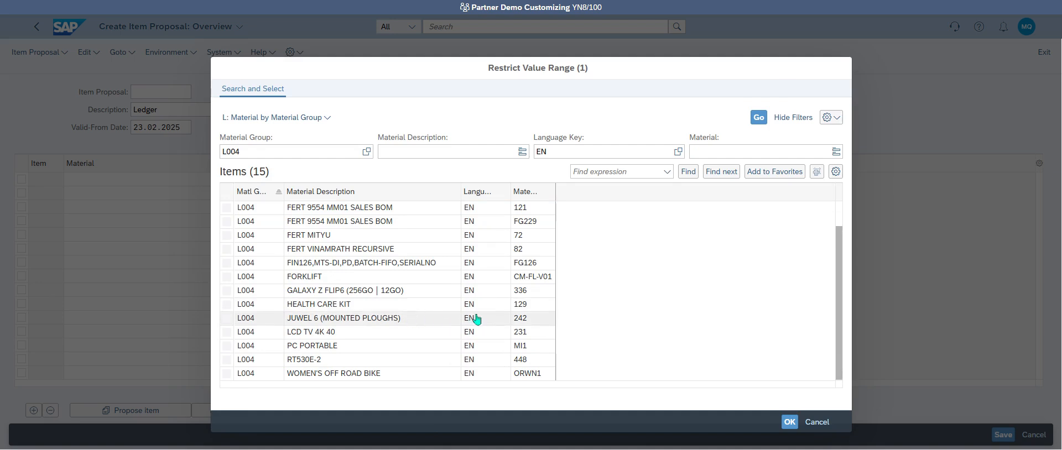
pyautogui.click(533, 192)
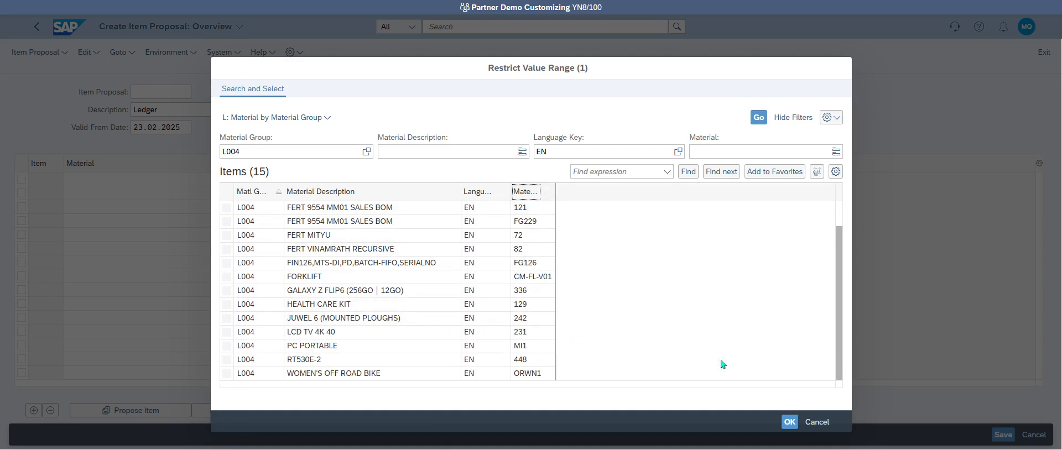
pyautogui.click(817, 422)
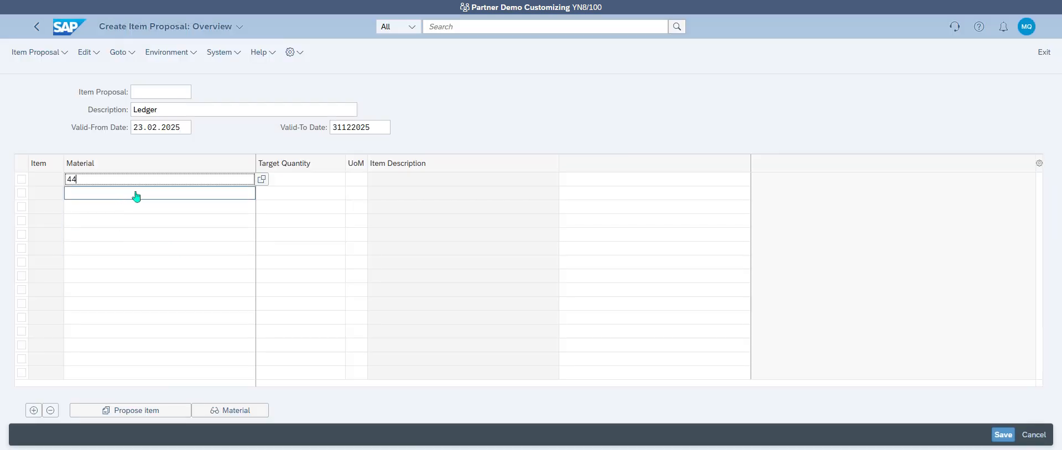
# Step: Enter material 448 (RT530E-2) in the first row after 449 is rejected
pyautogui.write('449')
pyautogui.press('Return')
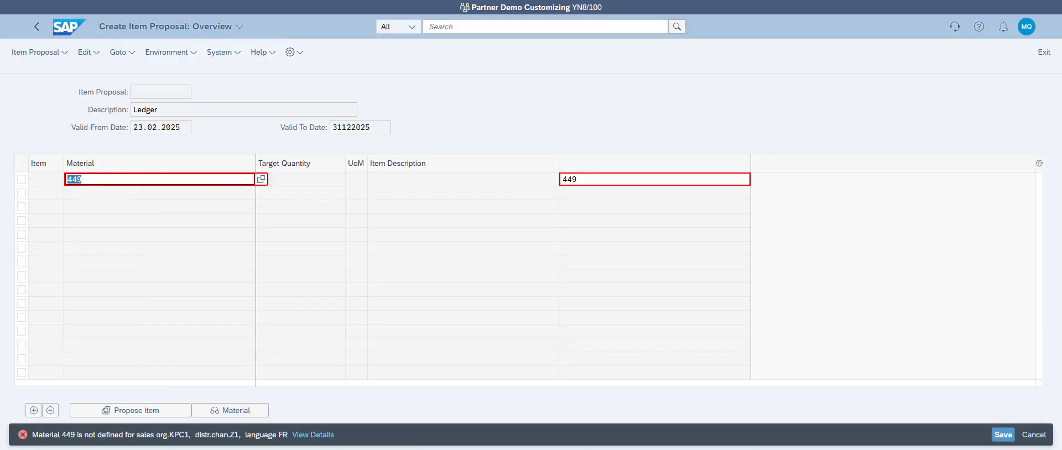
pyautogui.write('44')
pyautogui.press('Return')
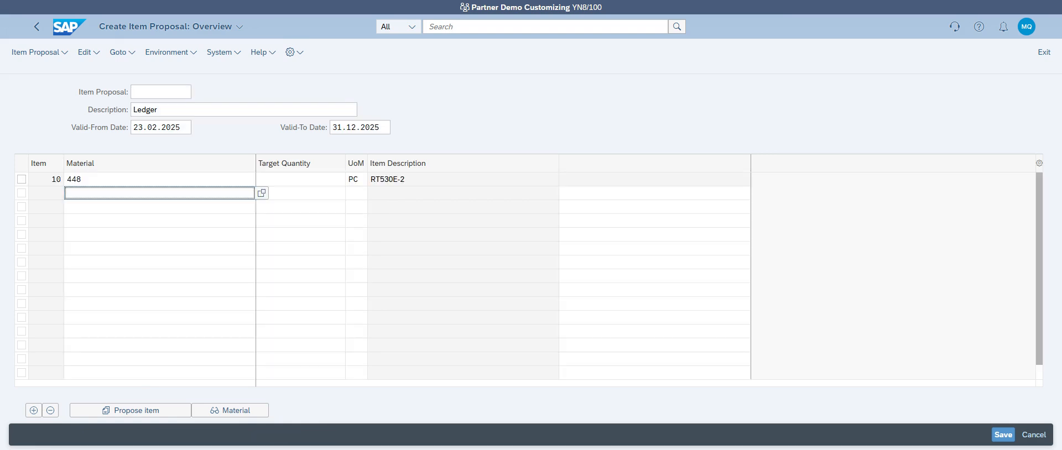
pyautogui.doubleClick(134, 180)
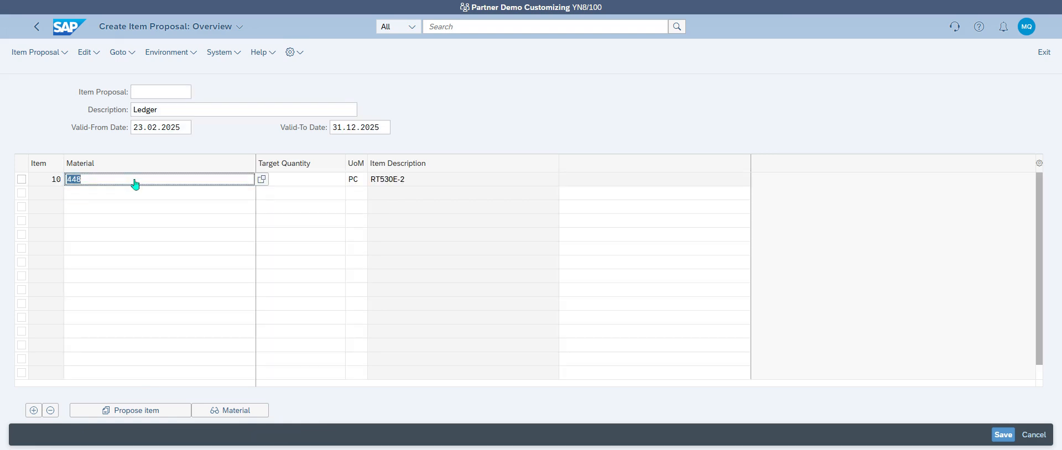
pyautogui.click(261, 179)
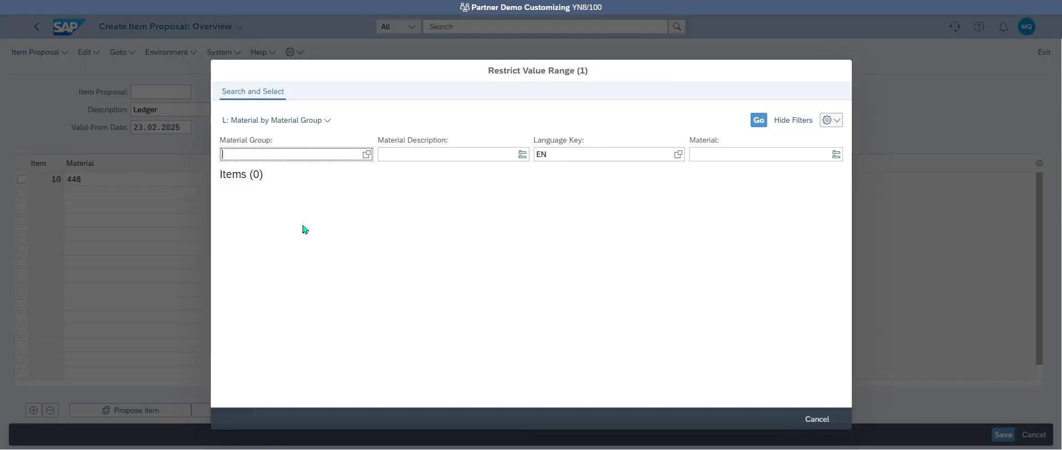
pyautogui.click(286, 123)
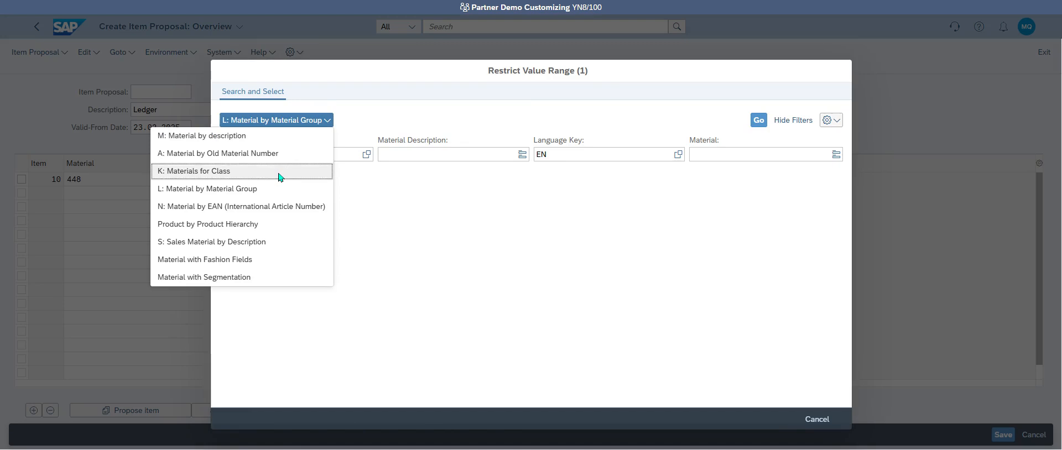
pyautogui.click(268, 241)
pyautogui.click(387, 157)
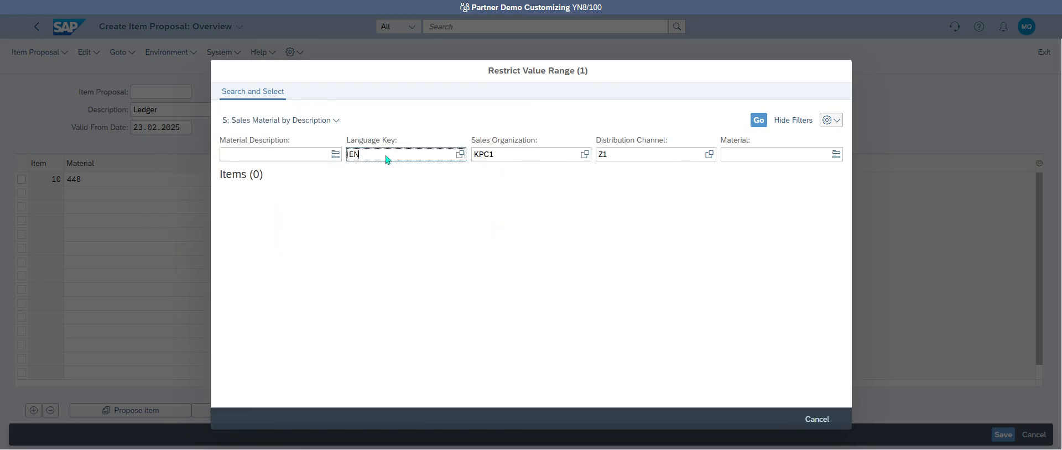
pyautogui.press('Return')
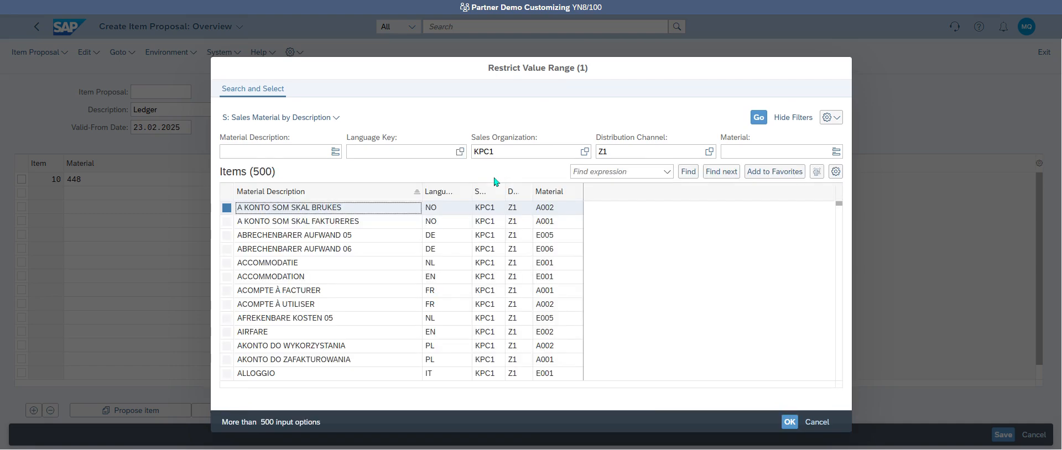
pyautogui.scroll(-15, 629, 308)
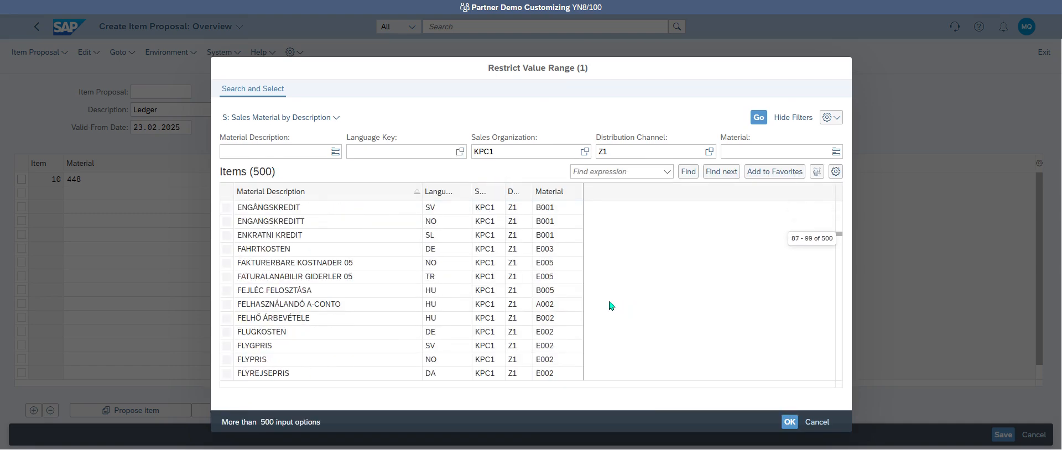
pyautogui.click(819, 423)
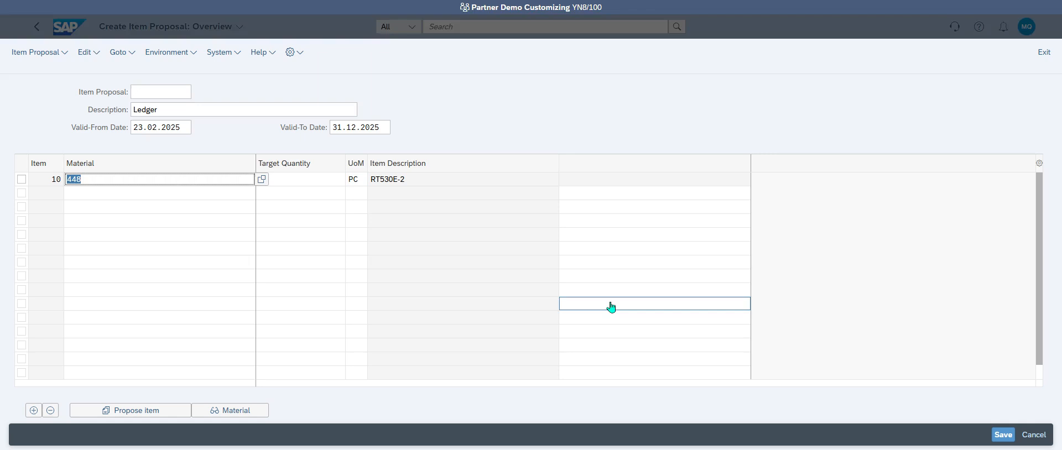
pyautogui.click(69, 32)
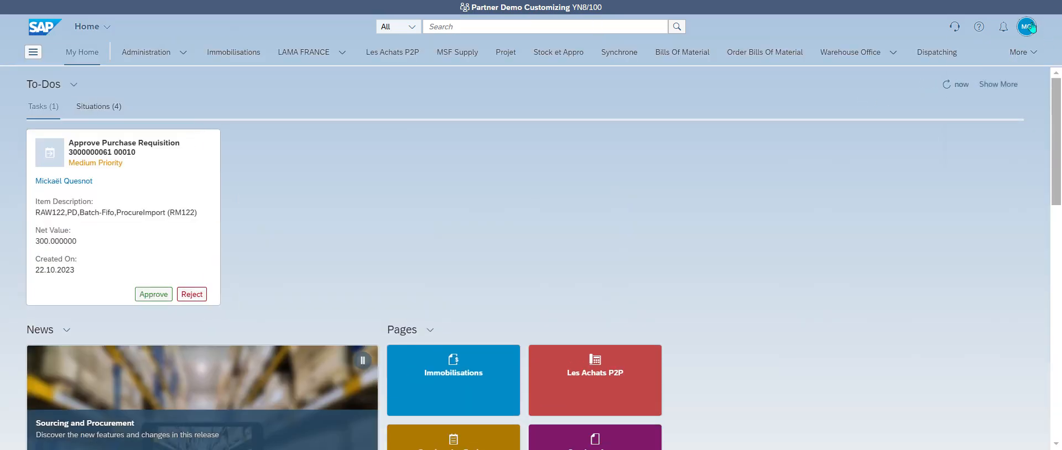
# Step: Launch Manage Product Master Data from Recent Activities in the user menu
pyautogui.click(1027, 27)
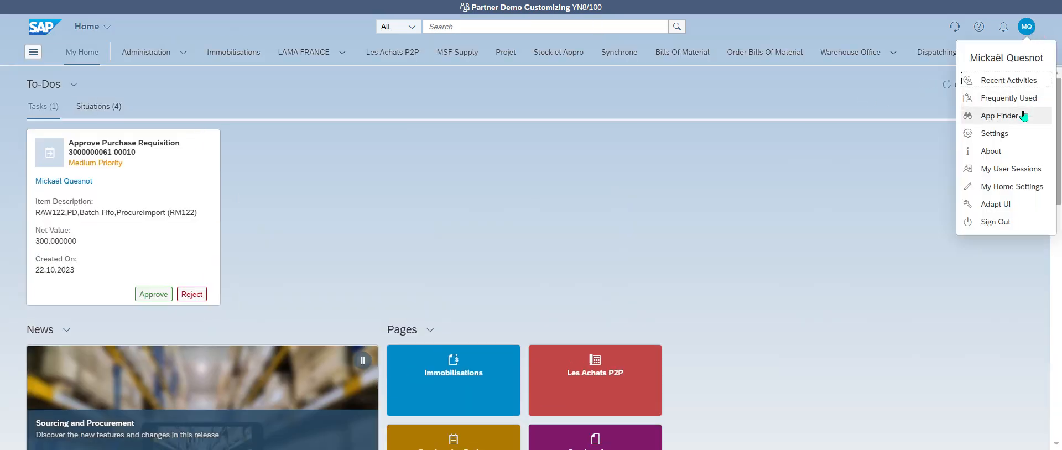
pyautogui.click(1019, 81)
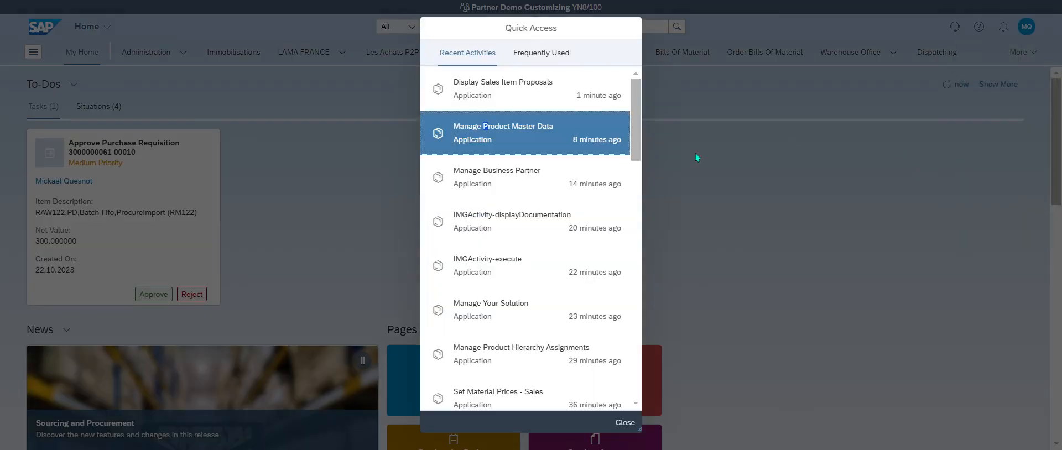
pyautogui.click(533, 140)
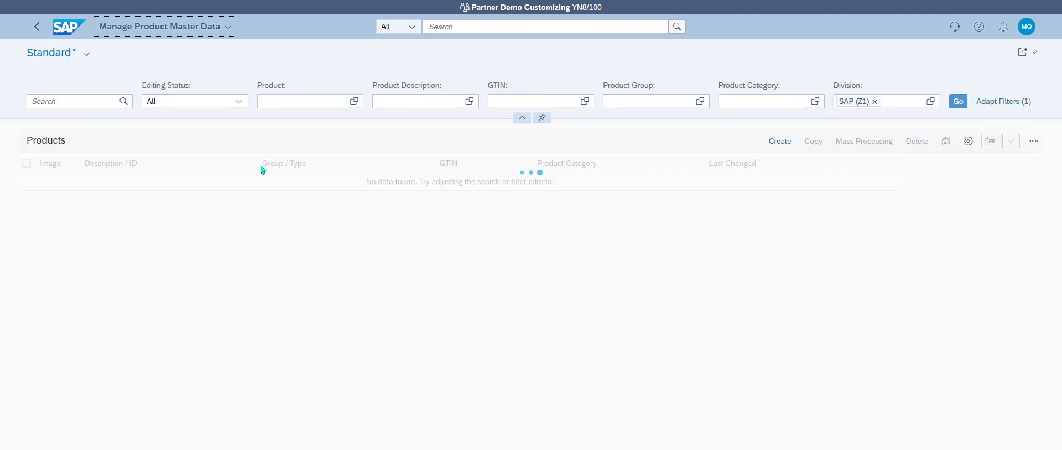
# Step: Remove the SAP (Z1) division filter and set Editing Status to All
pyautogui.click(256, 102)
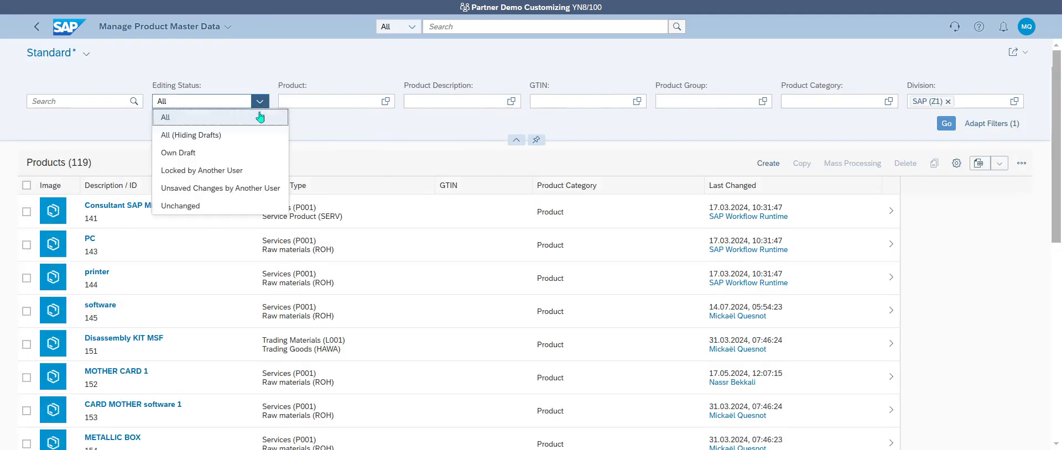
pyautogui.click(238, 153)
pyautogui.click(948, 101)
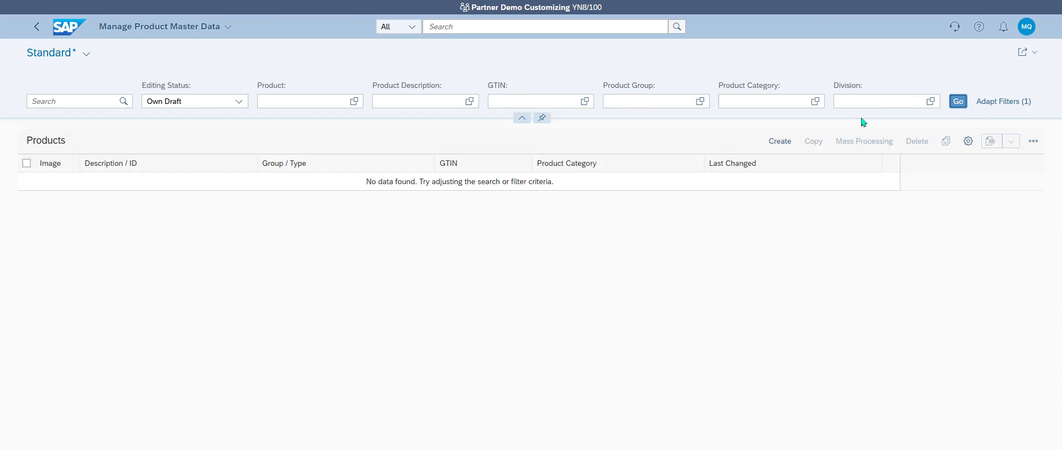
pyautogui.click(235, 101)
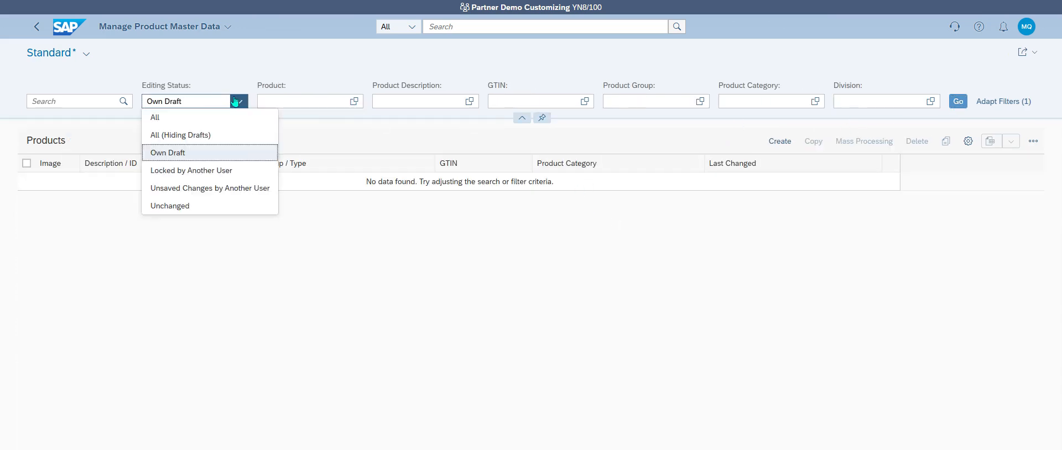
pyautogui.click(235, 101)
pyautogui.click(231, 106)
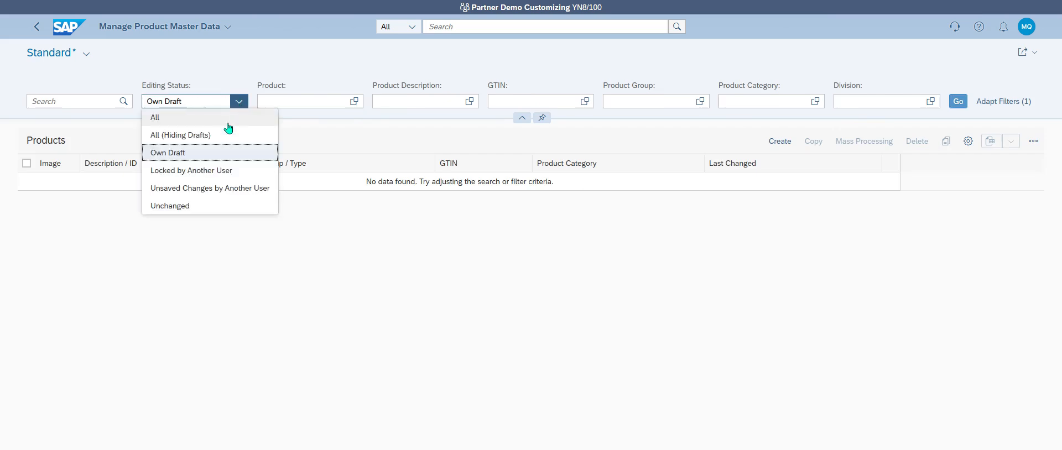
pyautogui.click(227, 124)
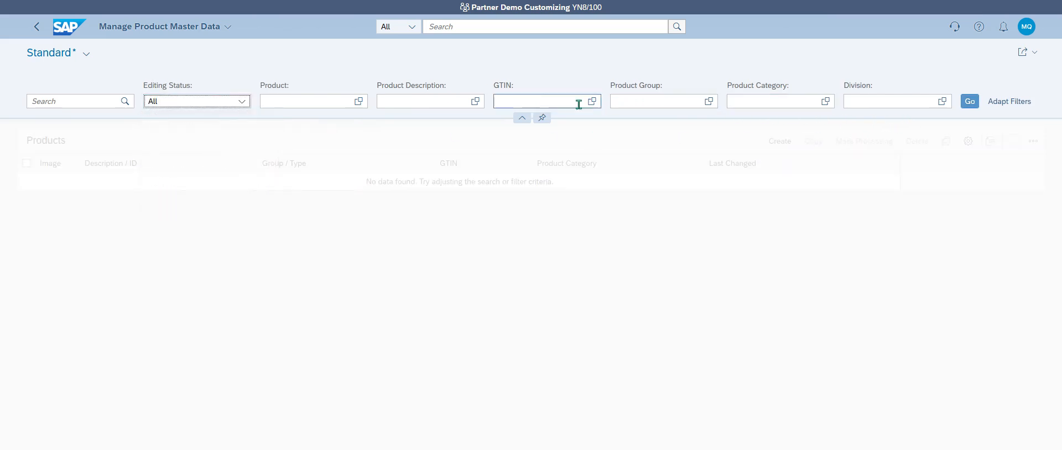
# Step: Add Created On and Created On (Date) as product filter fields
pyautogui.click(1009, 101)
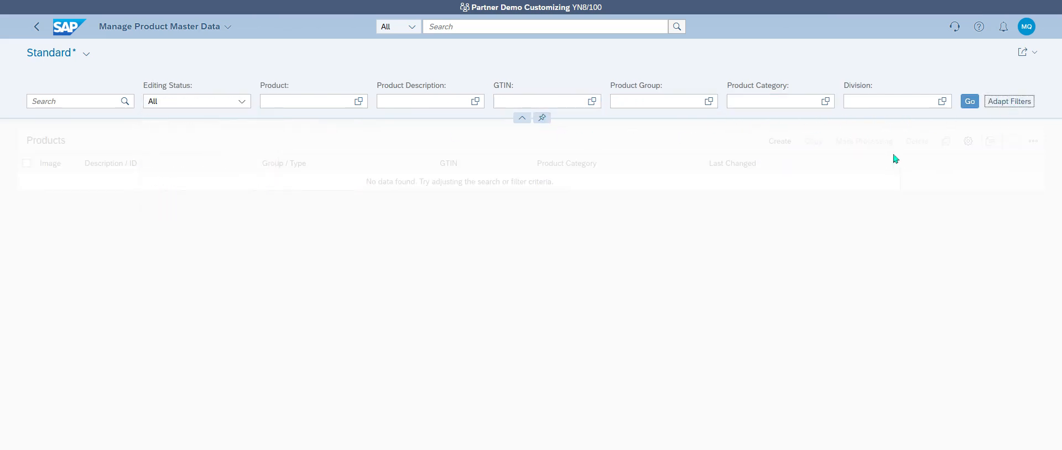
pyautogui.write('cre')
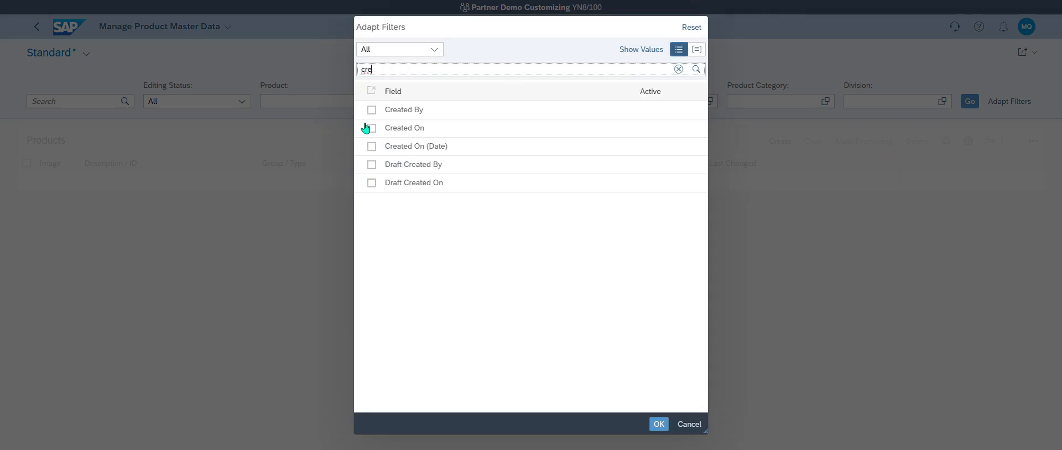
pyautogui.click(366, 128)
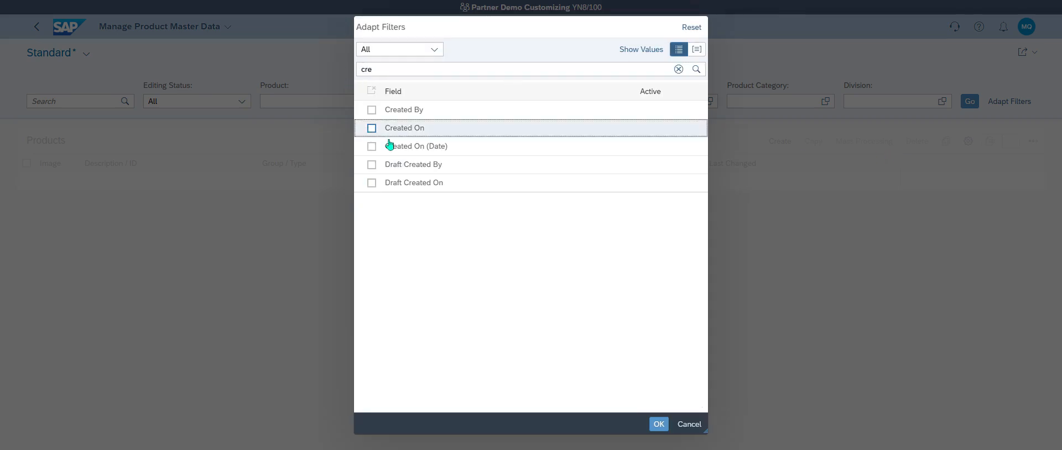
pyautogui.click(371, 146)
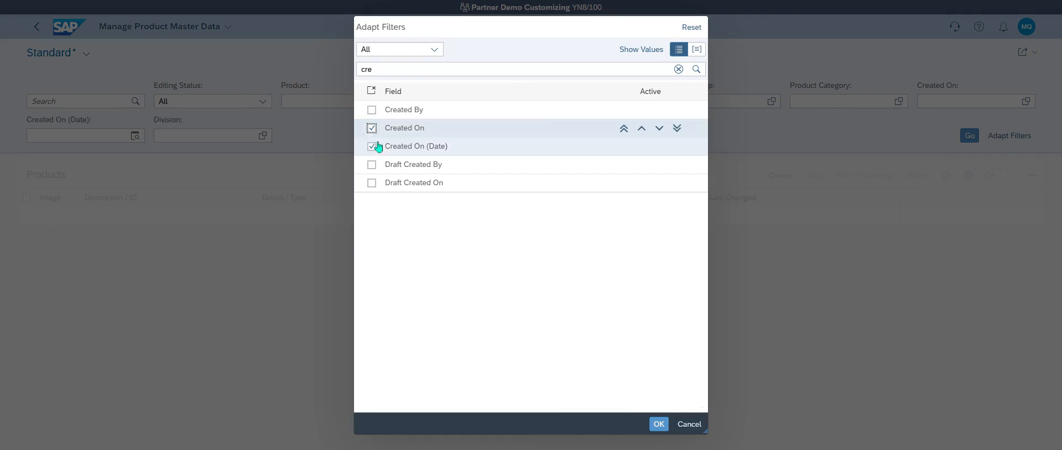
pyautogui.click(659, 424)
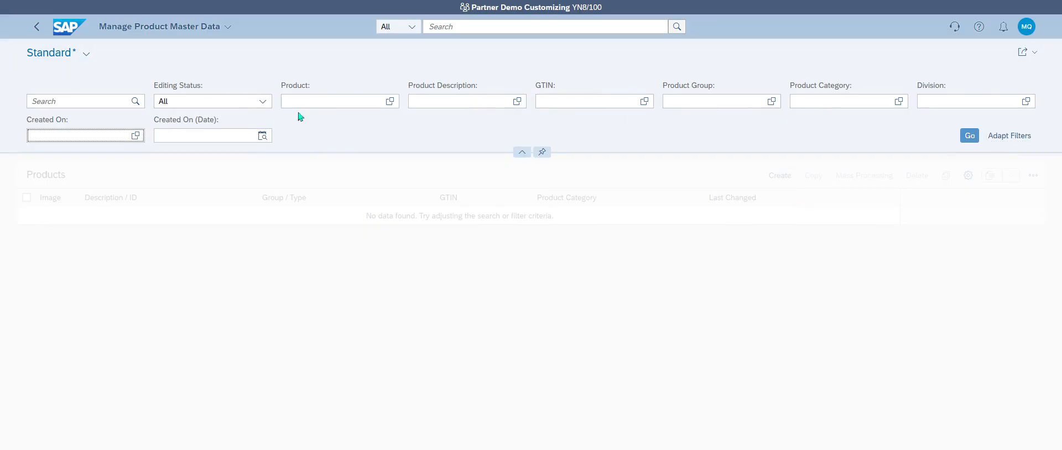
# Step: List products created today, showing 448, 450 and 456 (Ledger Nano S Plus)
pyautogui.click(262, 135)
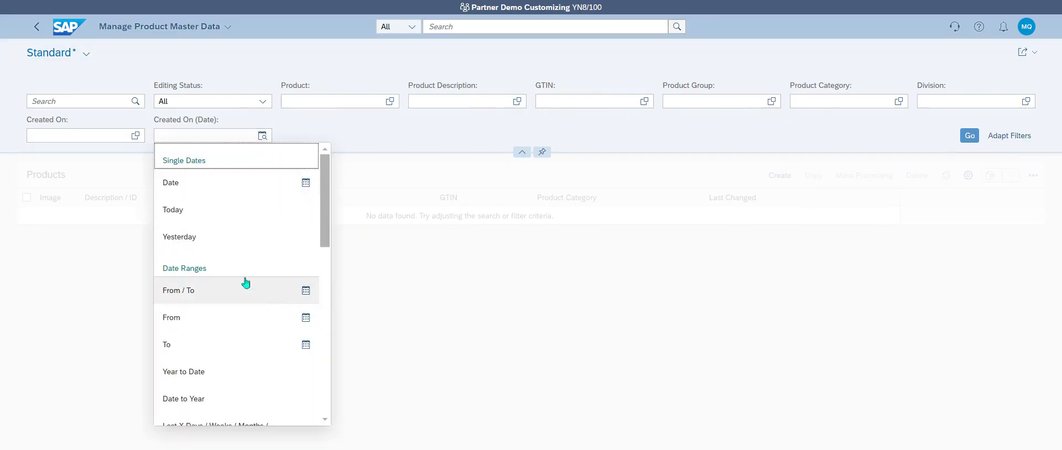
pyautogui.click(213, 211)
pyautogui.click(958, 136)
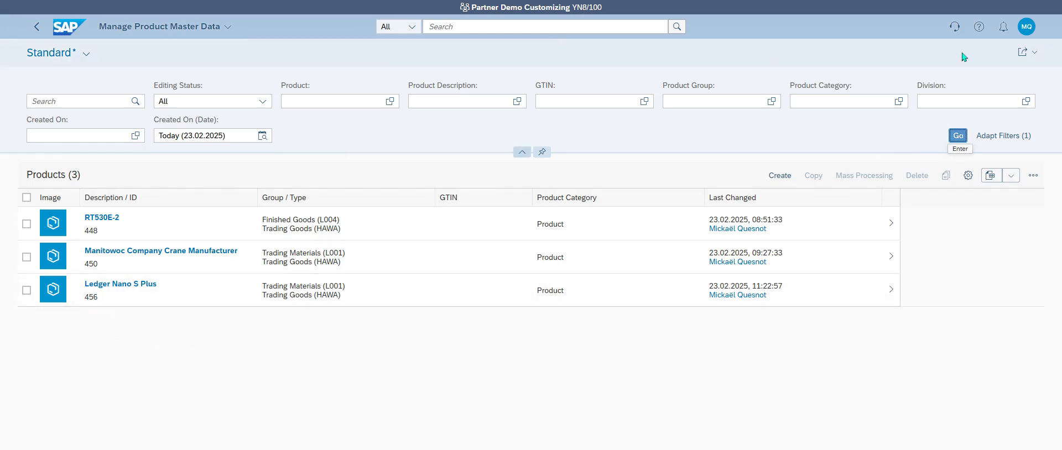
# Step: Switch to Display Sales Item Proposals via Recent Activities
pyautogui.click(1026, 26)
pyautogui.click(1018, 82)
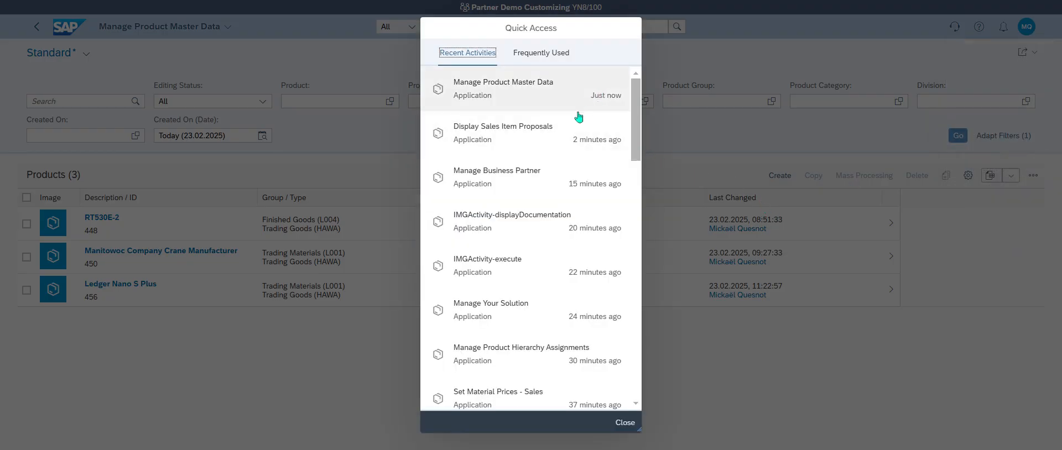
pyautogui.click(567, 138)
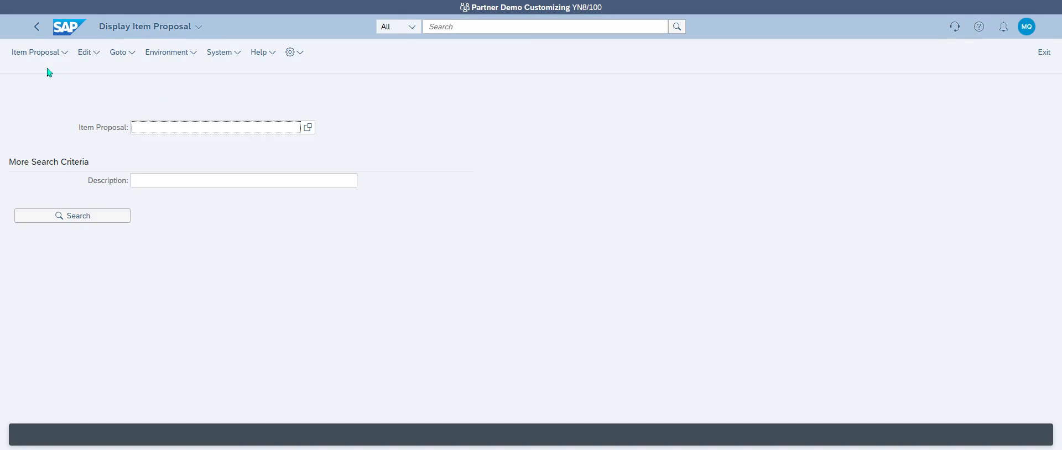
# Step: Create an item proposal of type PV for sales org KPC1, channel Z1, division 10
pyautogui.click(40, 52)
pyautogui.click(41, 53)
pyautogui.click(41, 53)
pyautogui.click(39, 65)
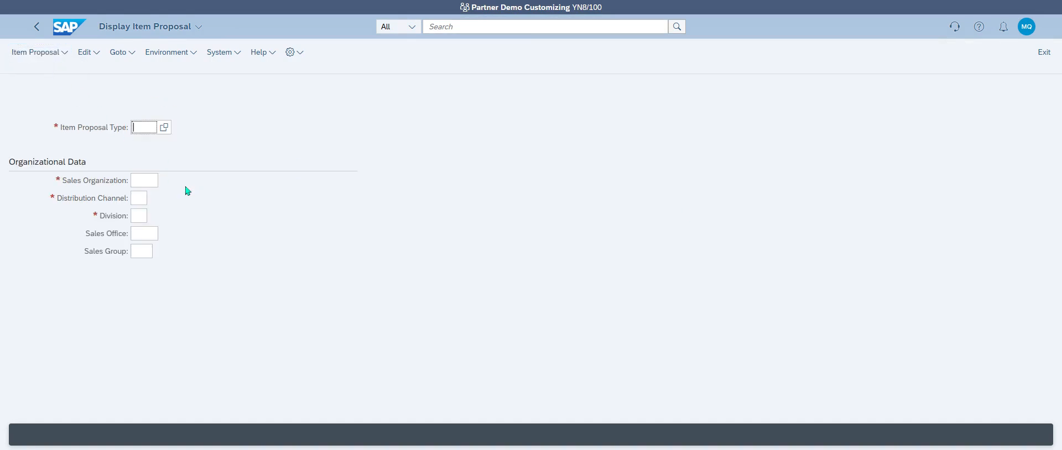
pyautogui.press('Return')
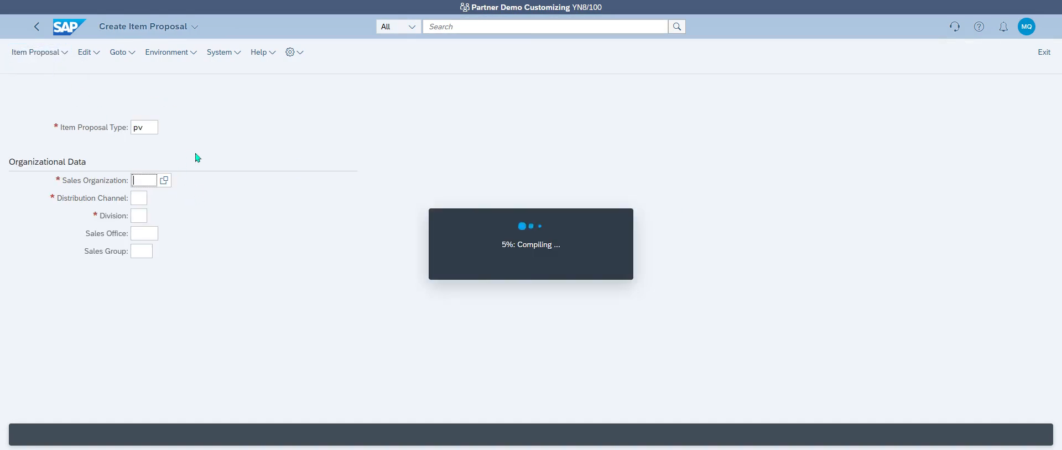
pyautogui.write('kpc')
pyautogui.write('1')
pyautogui.press('Tab')
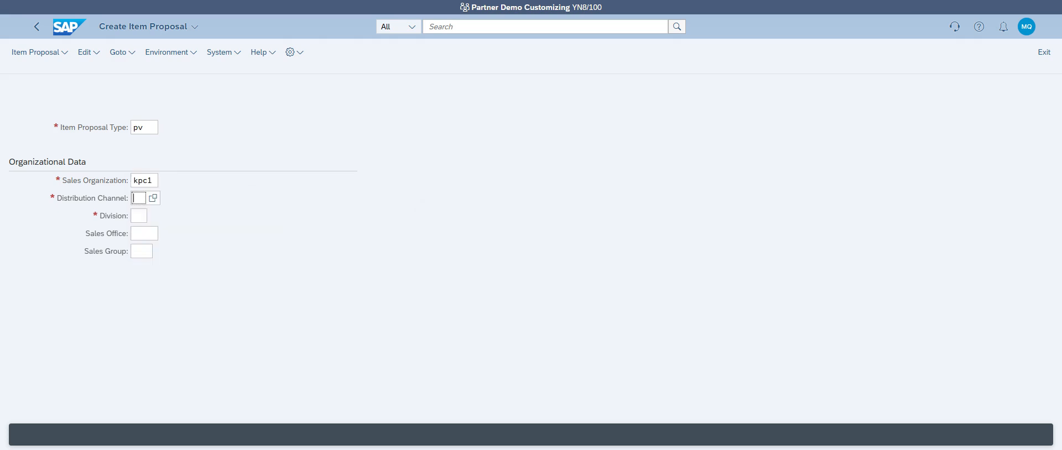
pyautogui.write('z1')
pyautogui.press('Tab')
pyautogui.write('10')
pyautogui.press('Return')
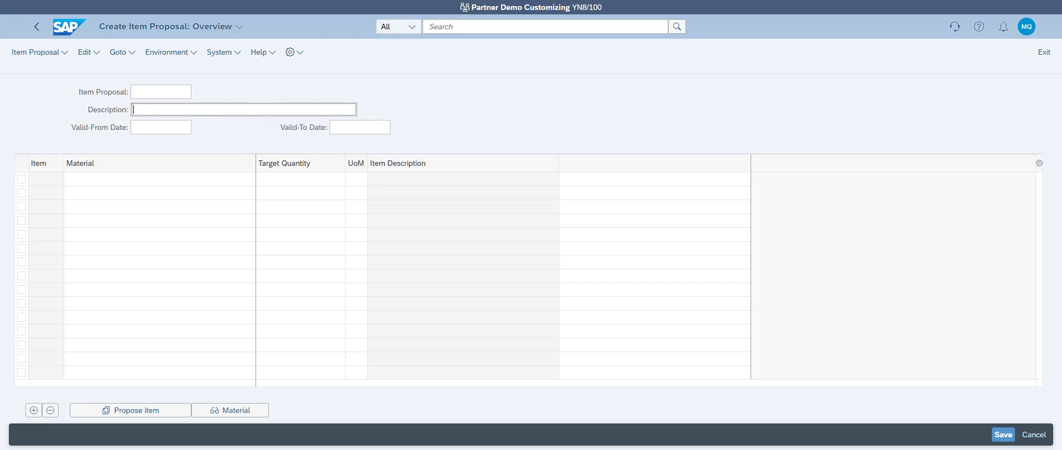
# Step: Describe it as Ledger and add item 10: material 456, quantity 100
pyautogui.write('Ledger')
pyautogui.press('Tab')
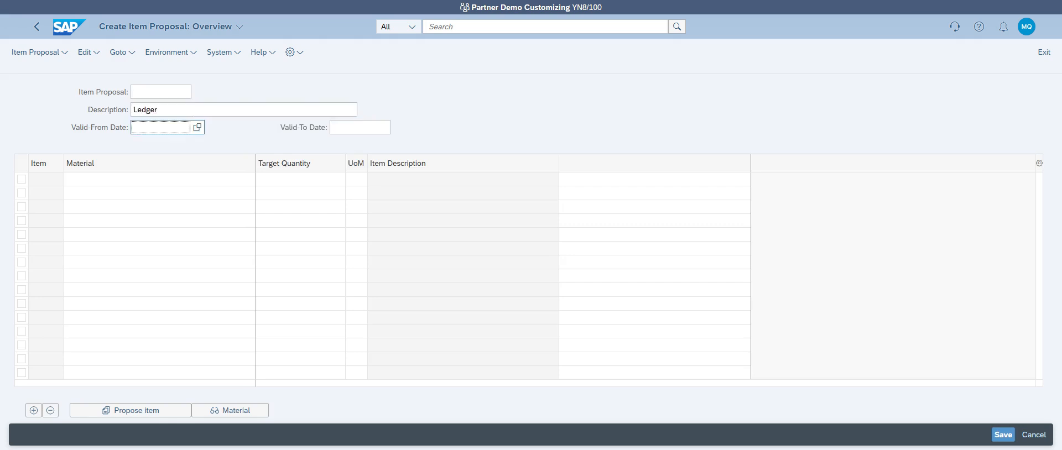
pyautogui.click(151, 179)
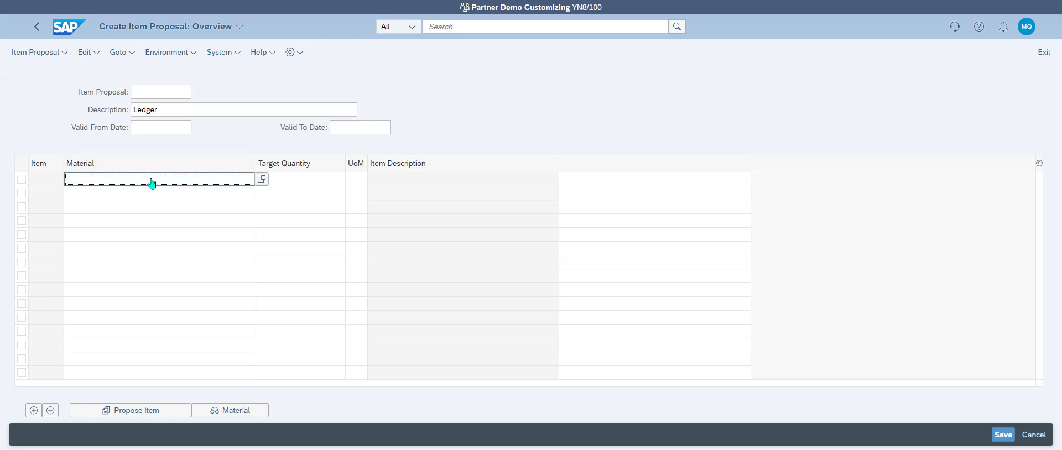
pyautogui.write('456')
pyautogui.press('Return')
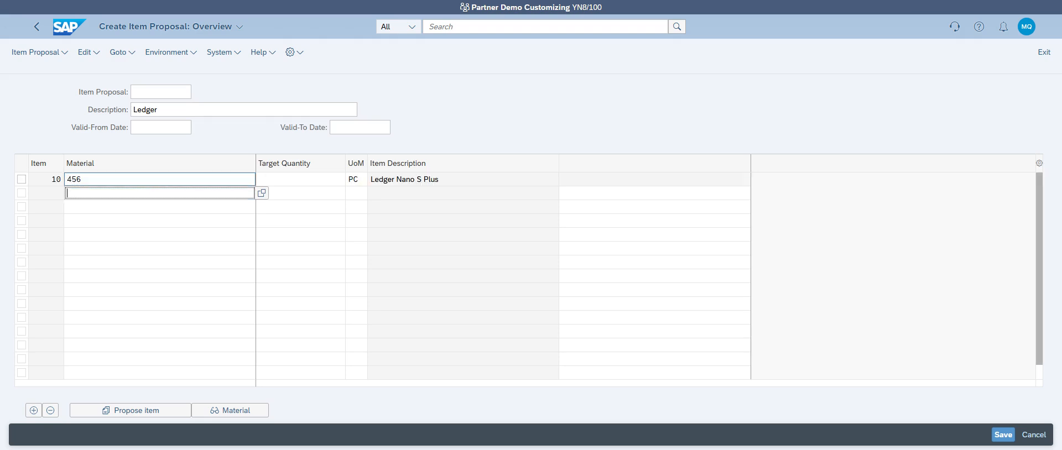
pyautogui.click(300, 180)
pyautogui.write('100')
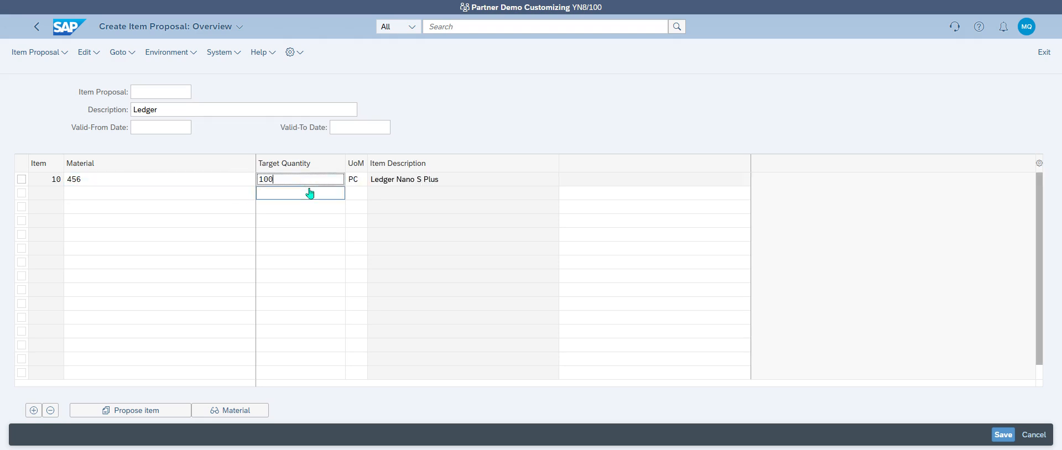
pyautogui.press('Return')
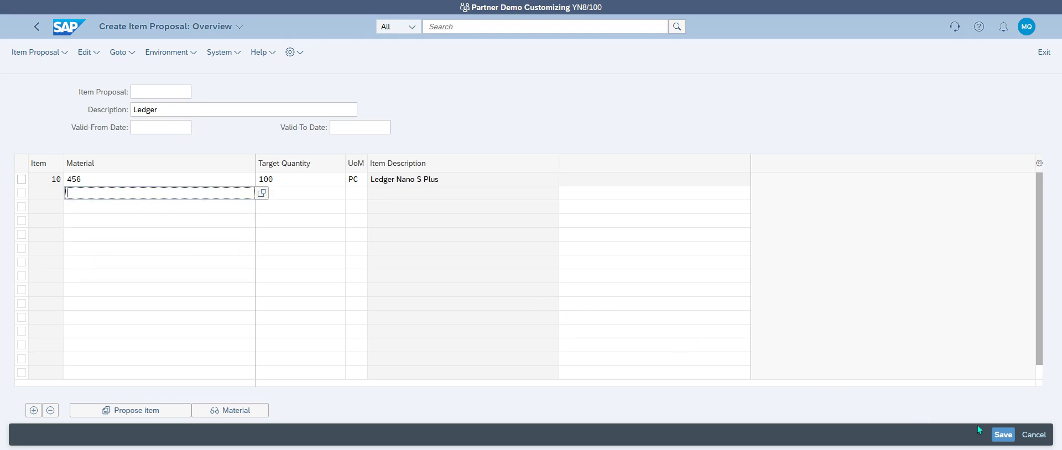
# Step: Save the item proposal, noting its number 50000004, and go back home
pyautogui.click(1002, 435)
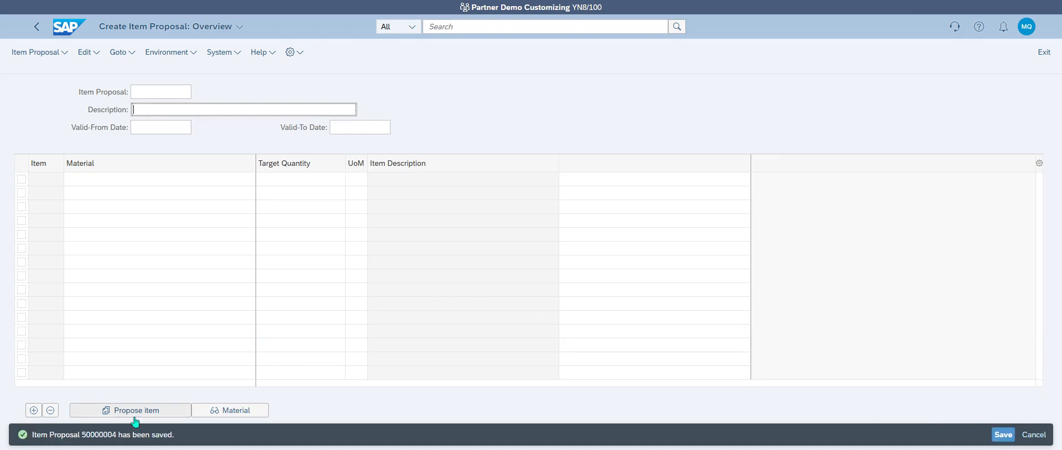
pyautogui.moveTo(85, 443); pyautogui.dragTo(117, 441)
pyautogui.hotkey('ctrl', 'c')
pyautogui.click(67, 29)
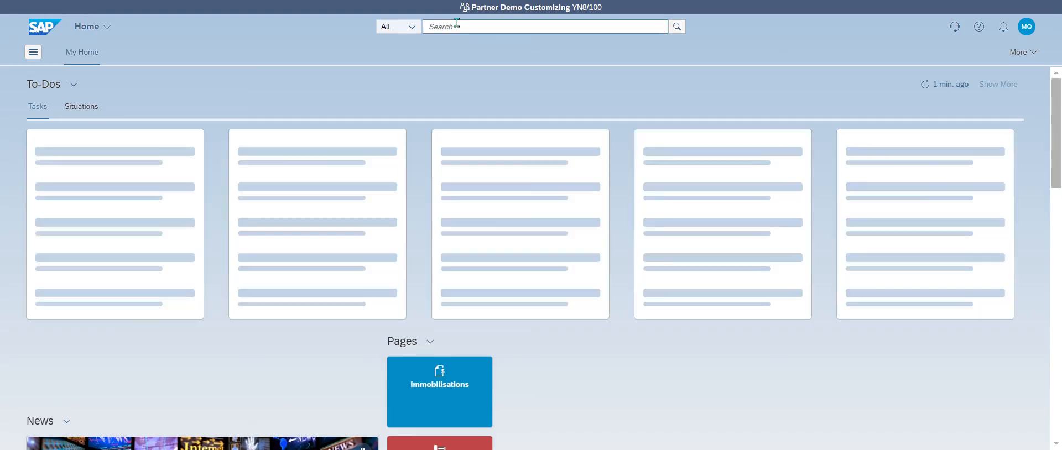
# Step: Search the launchpad for 'manage customer' and launch Manage Customer Master Data
pyautogui.click(459, 26)
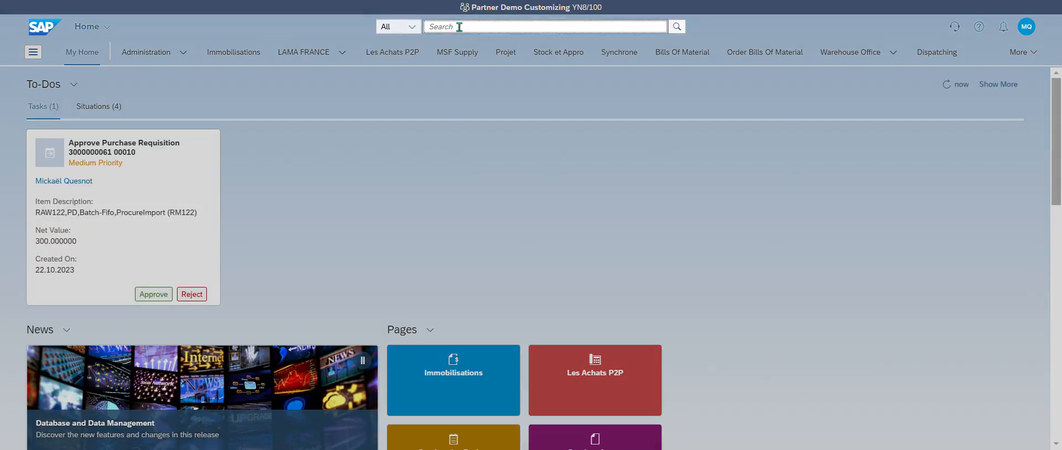
pyautogui.write('m')
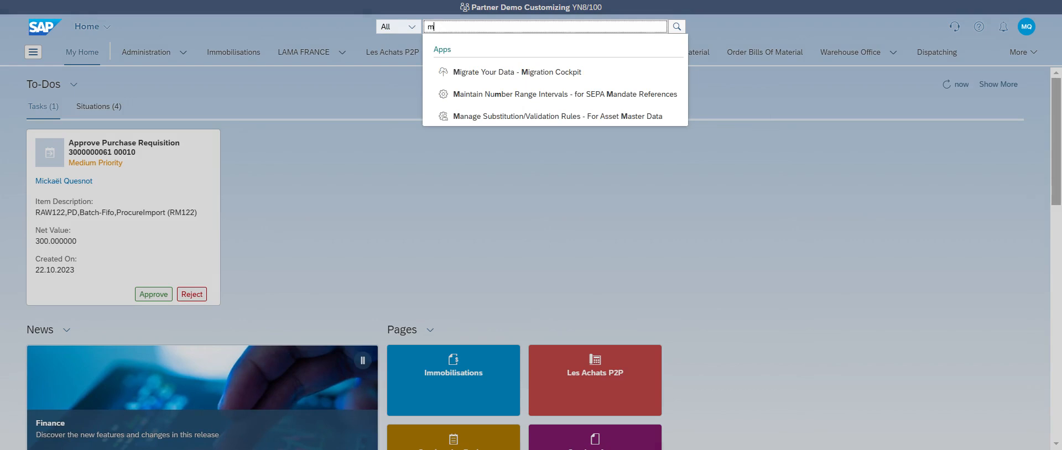
pyautogui.write('anage customer')
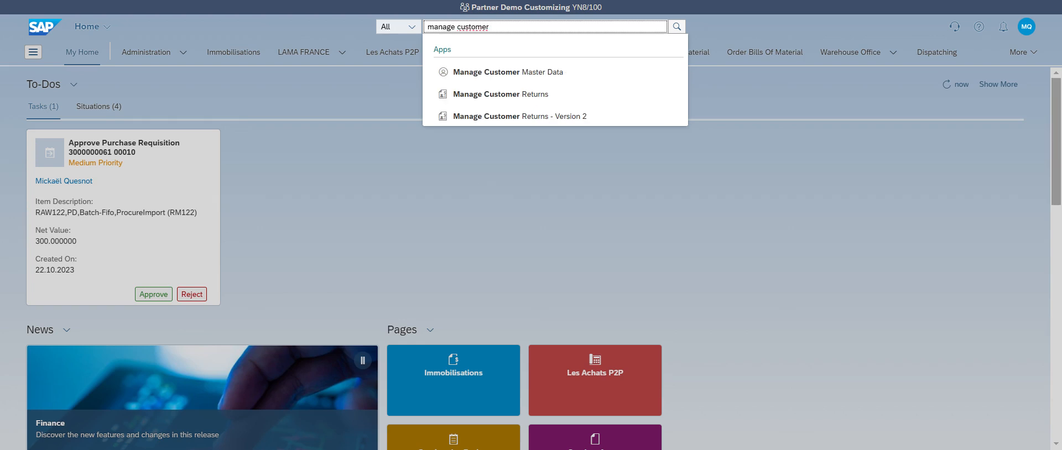
pyautogui.click(568, 72)
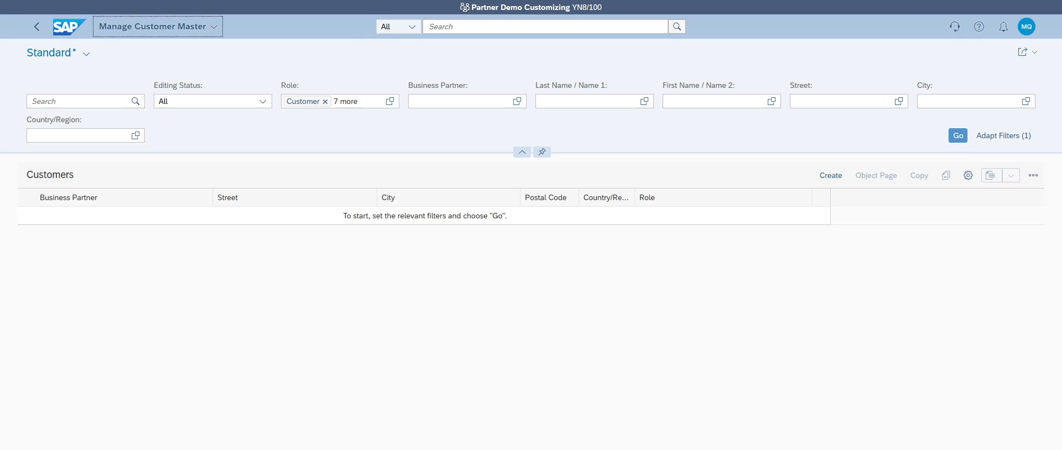
# Step: Filter by business partner Customer domestic 03, search, and open customer LEDGER in Paris
pyautogui.click(467, 101)
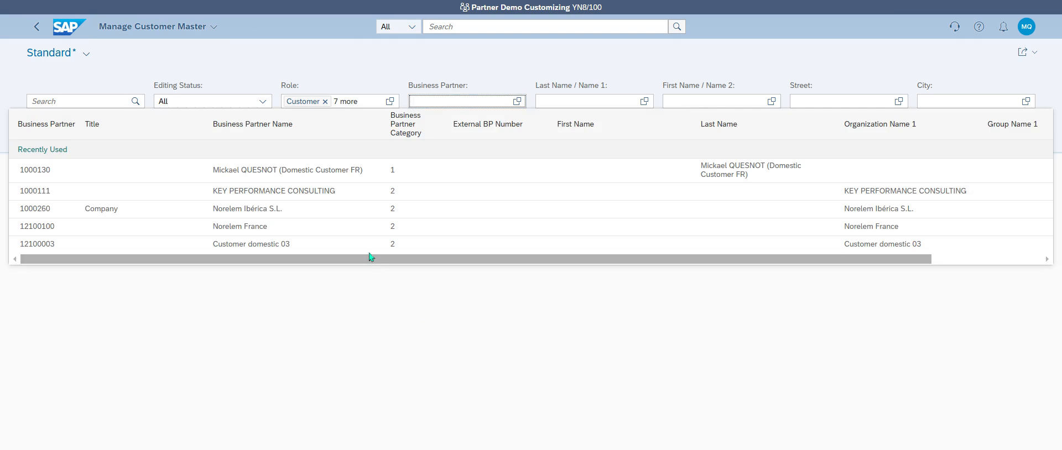
pyautogui.click(387, 243)
pyautogui.click(957, 136)
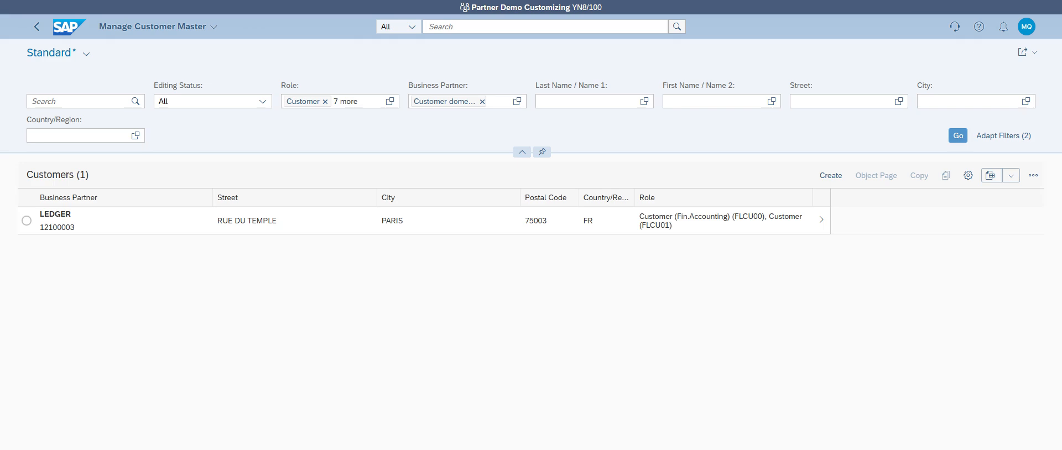
pyautogui.click(816, 227)
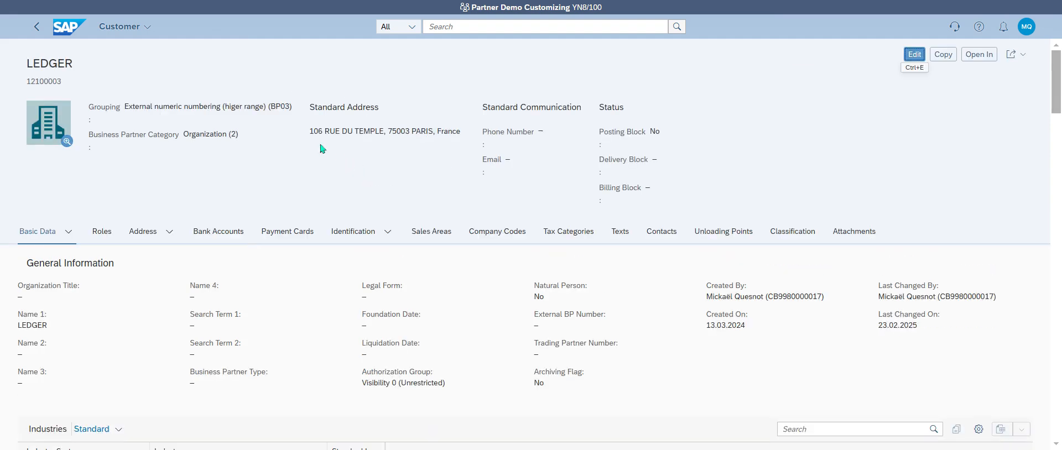
# Step: Edit customer LEDGER and open its KPC1 sales area from the Sales Areas list
pyautogui.click(443, 231)
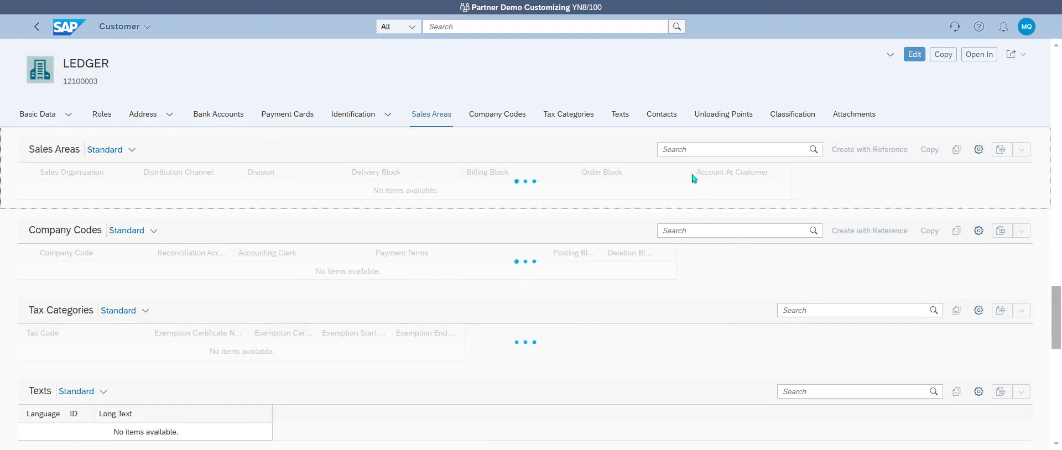
pyautogui.click(915, 54)
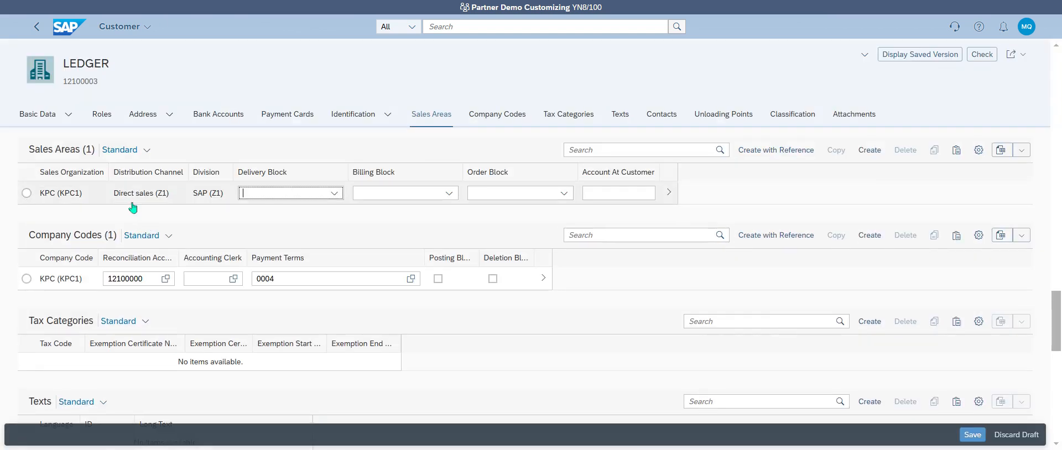
pyautogui.click(670, 198)
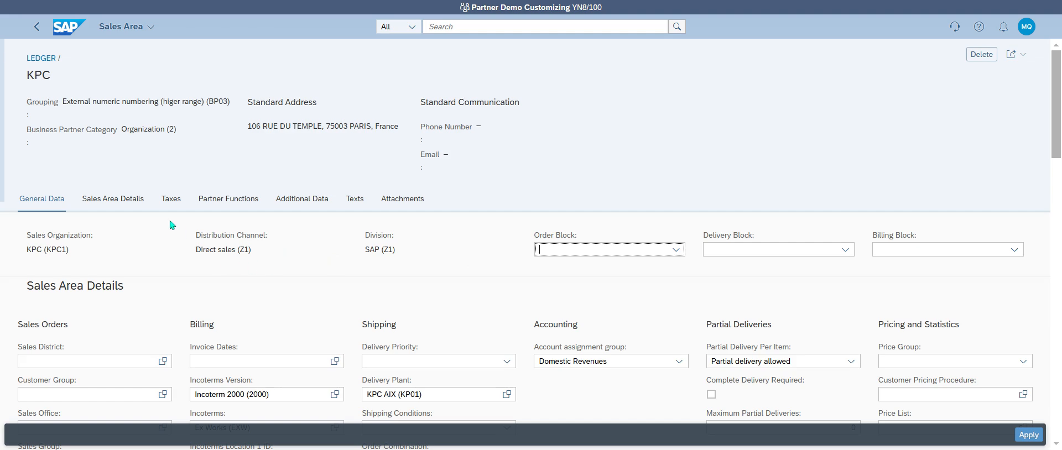
# Step: Paste 50000004 into the Item Proposal field, keeping PP procedure Exp. Smoothing (A)
pyautogui.click(138, 203)
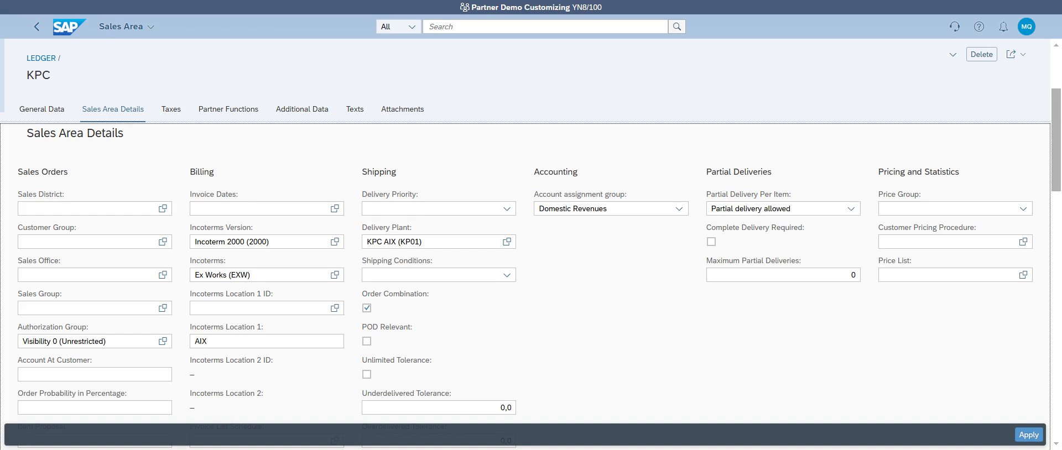
pyautogui.scroll(-3, 550, 303)
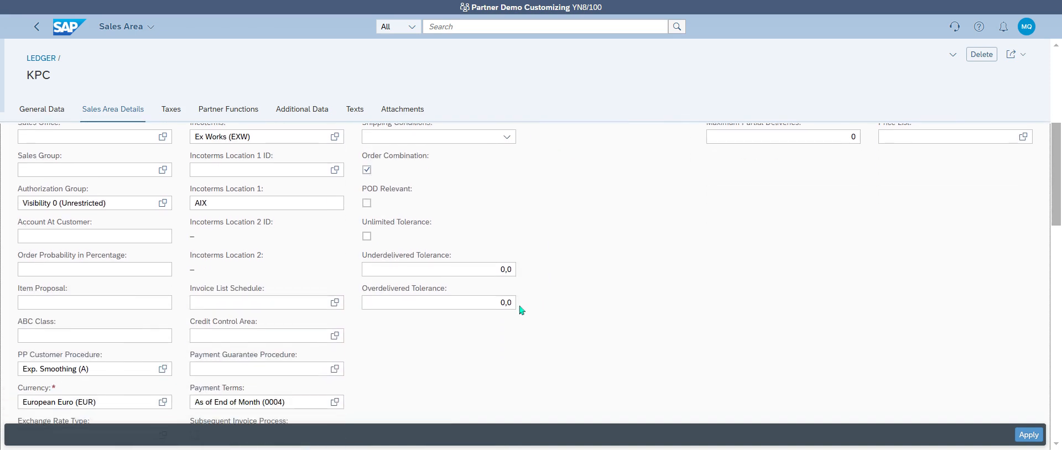
pyautogui.click(133, 303)
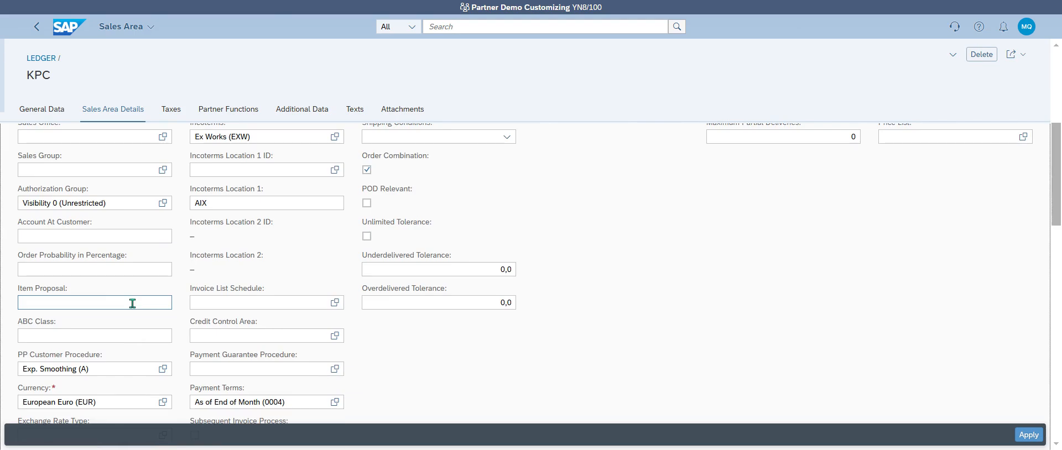
pyautogui.click(163, 369)
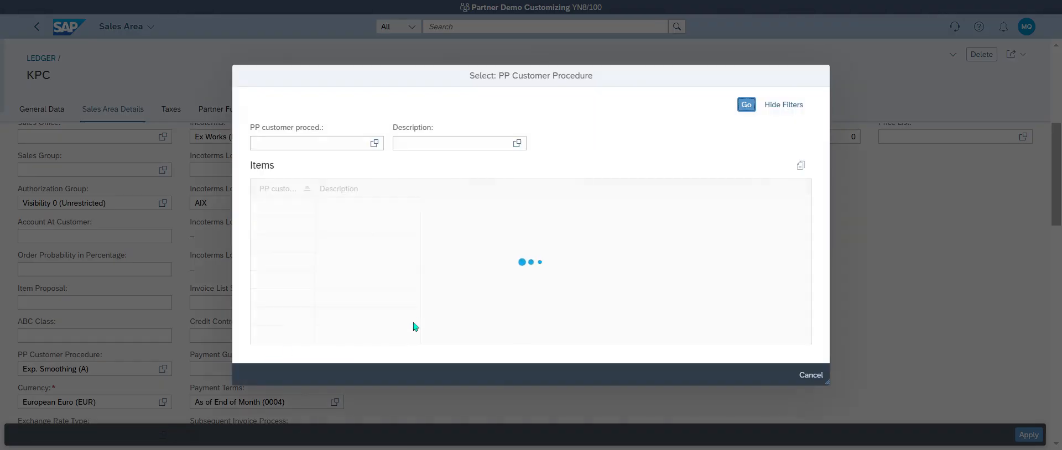
pyautogui.click(374, 206)
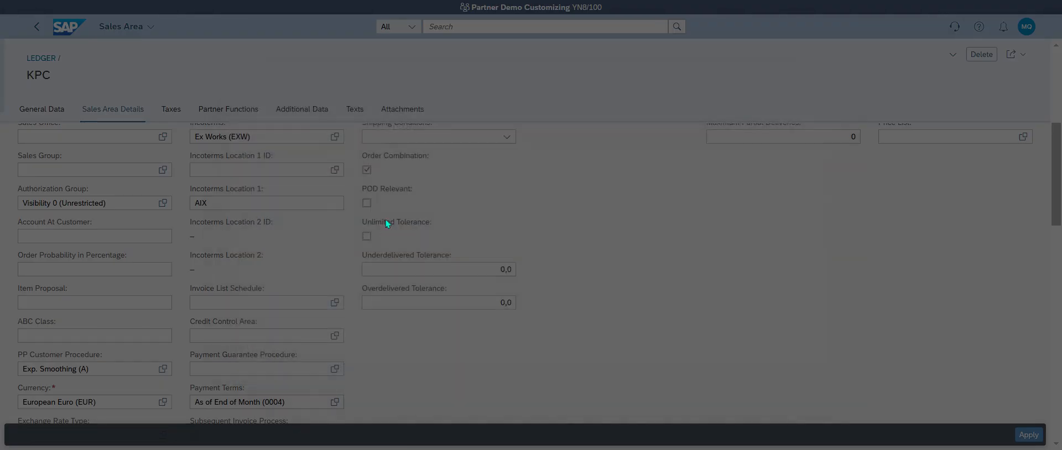
pyautogui.click(143, 301)
pyautogui.hotkey('ctrl', 'v')
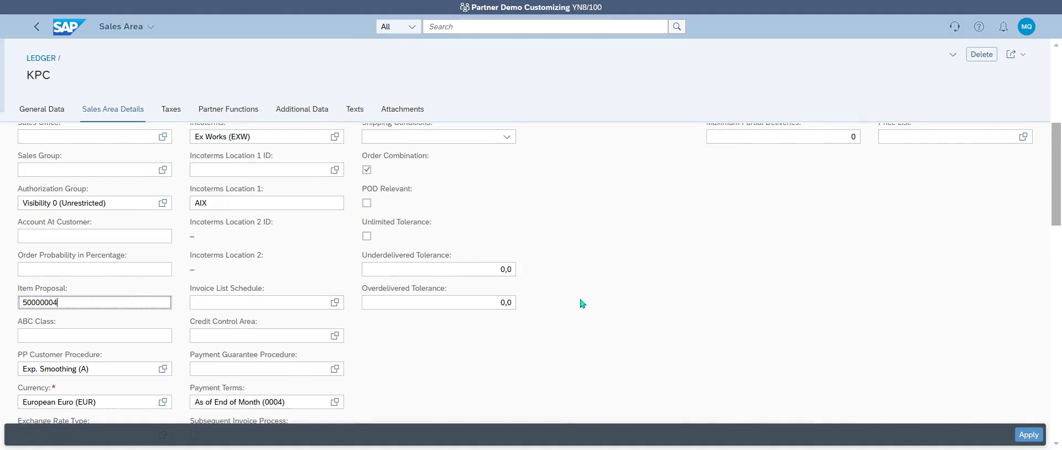
pyautogui.click(660, 256)
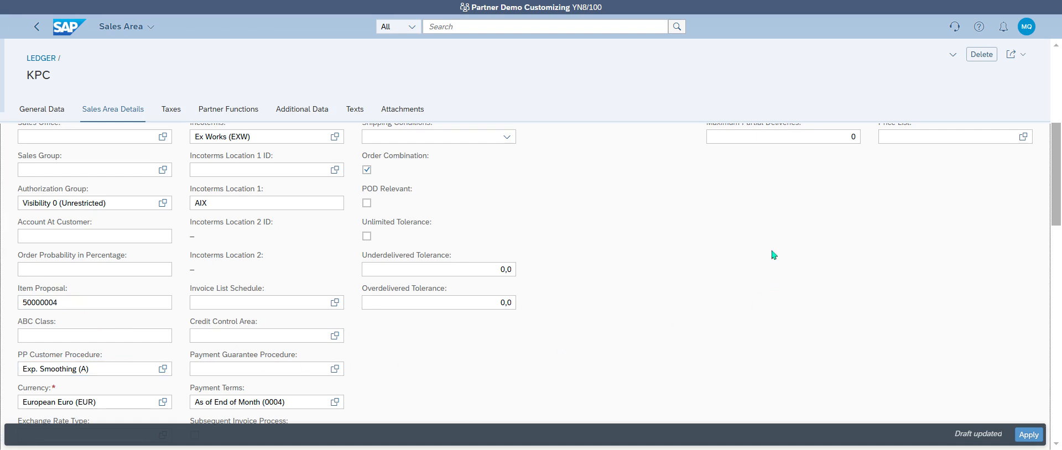
# Step: Apply the KPC sales area change and save customer LEDGER with item proposal 50000004
pyautogui.click(1029, 435)
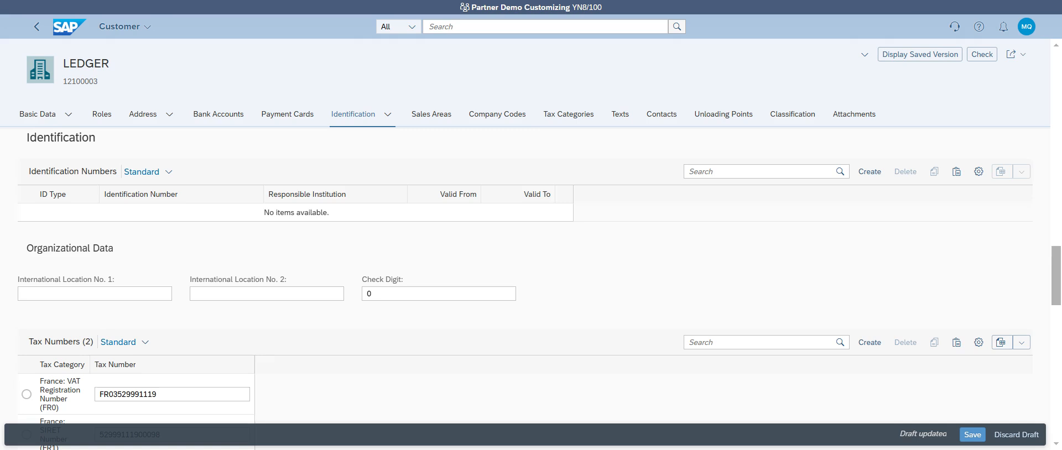
pyautogui.click(966, 435)
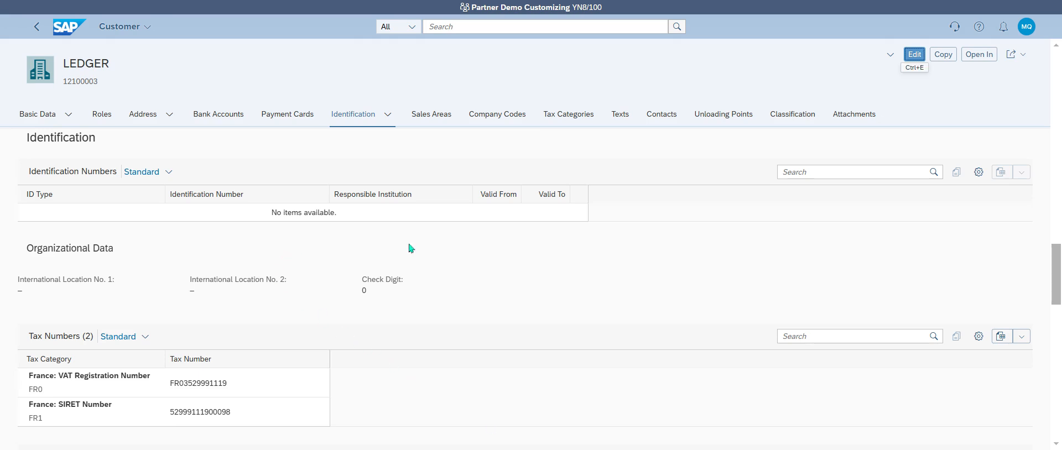
# Step: Reopen LEDGER's KPC (KPC1) sales area and check Item Proposal 50000004 and payment terms 0004
pyautogui.click(913, 56)
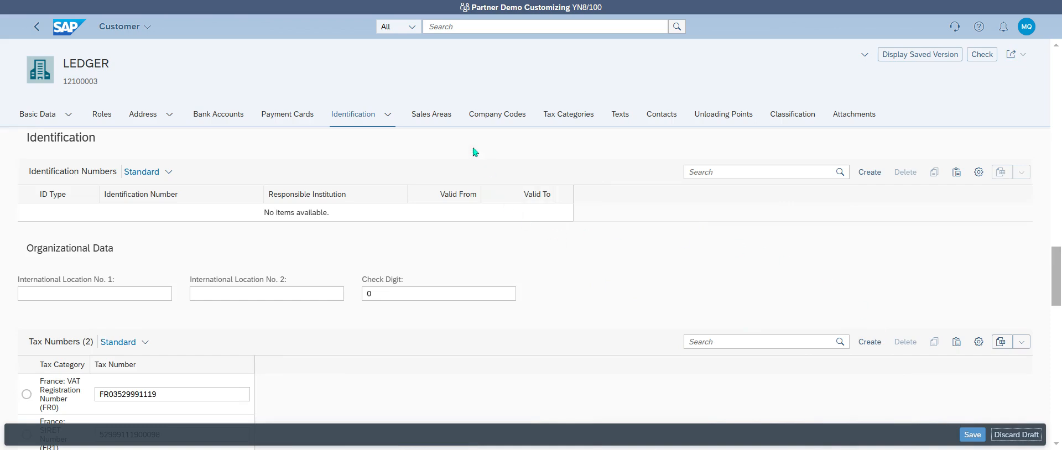
pyautogui.click(446, 124)
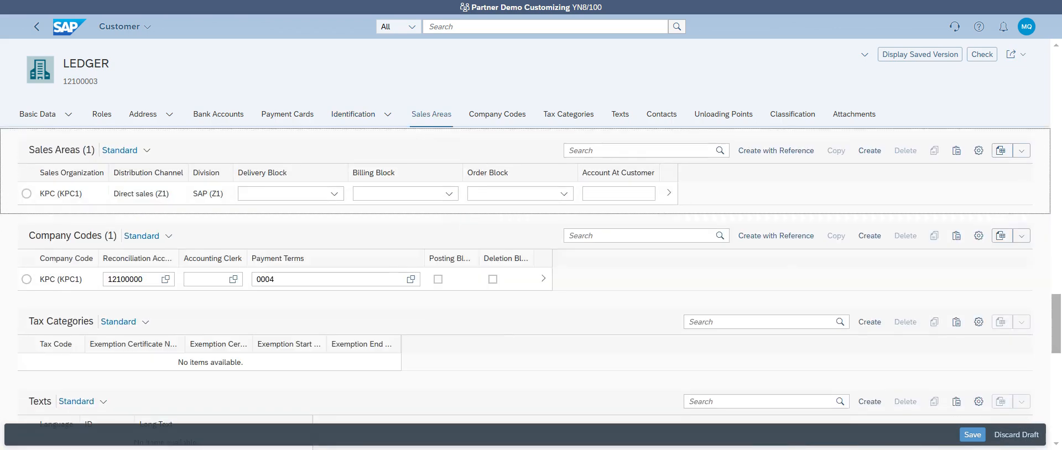
pyautogui.click(668, 193)
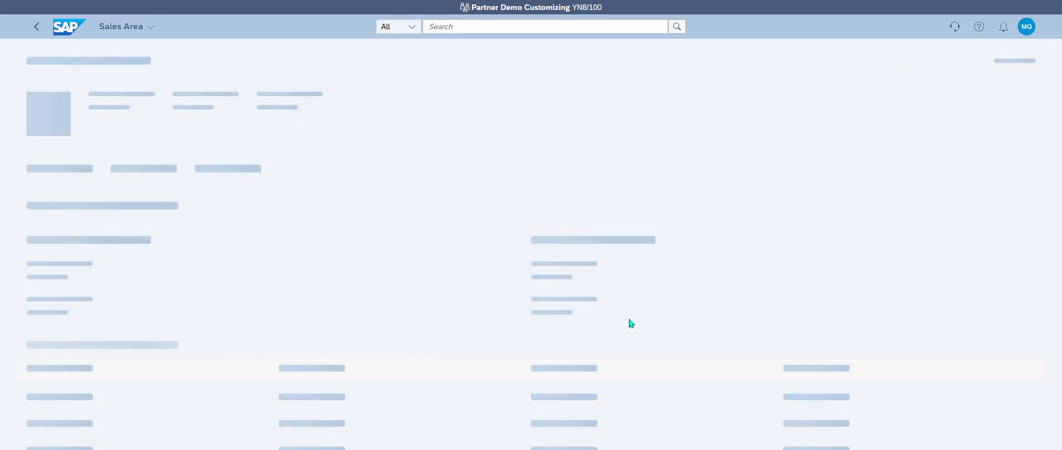
pyautogui.scroll(-5, 631, 324)
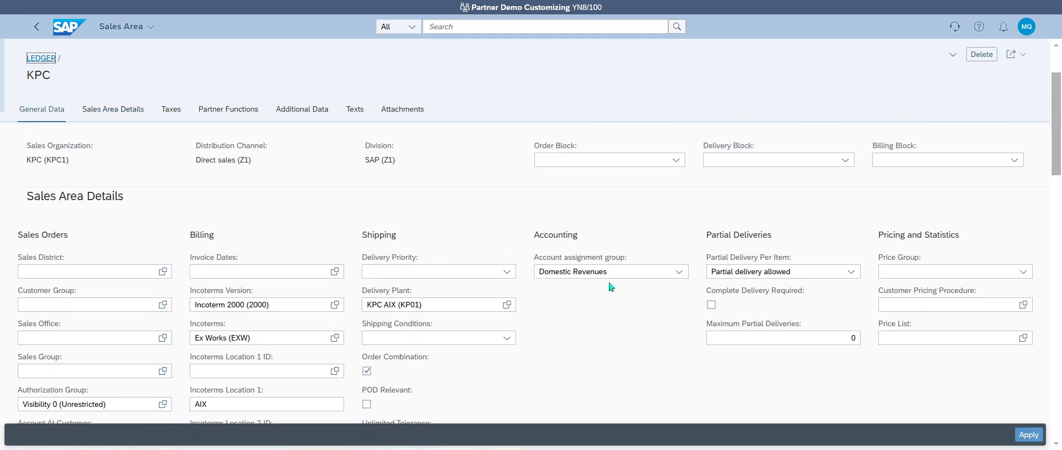
pyautogui.scroll(-2, 266, 318)
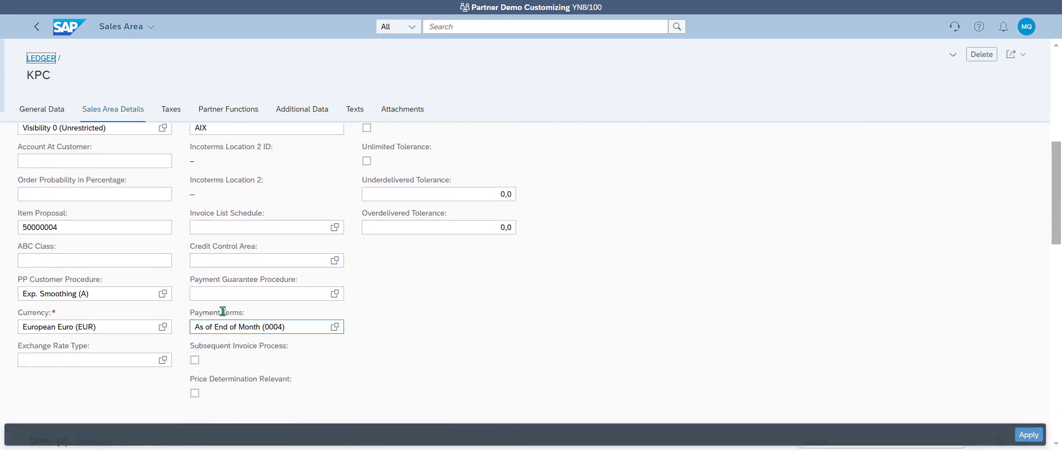
pyautogui.moveTo(80, 228); pyautogui.dragTo(2, 234)
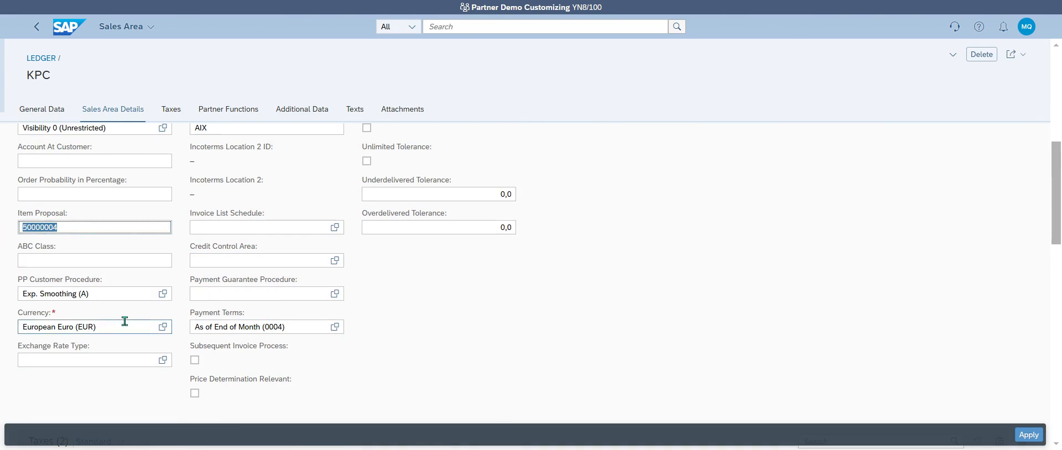